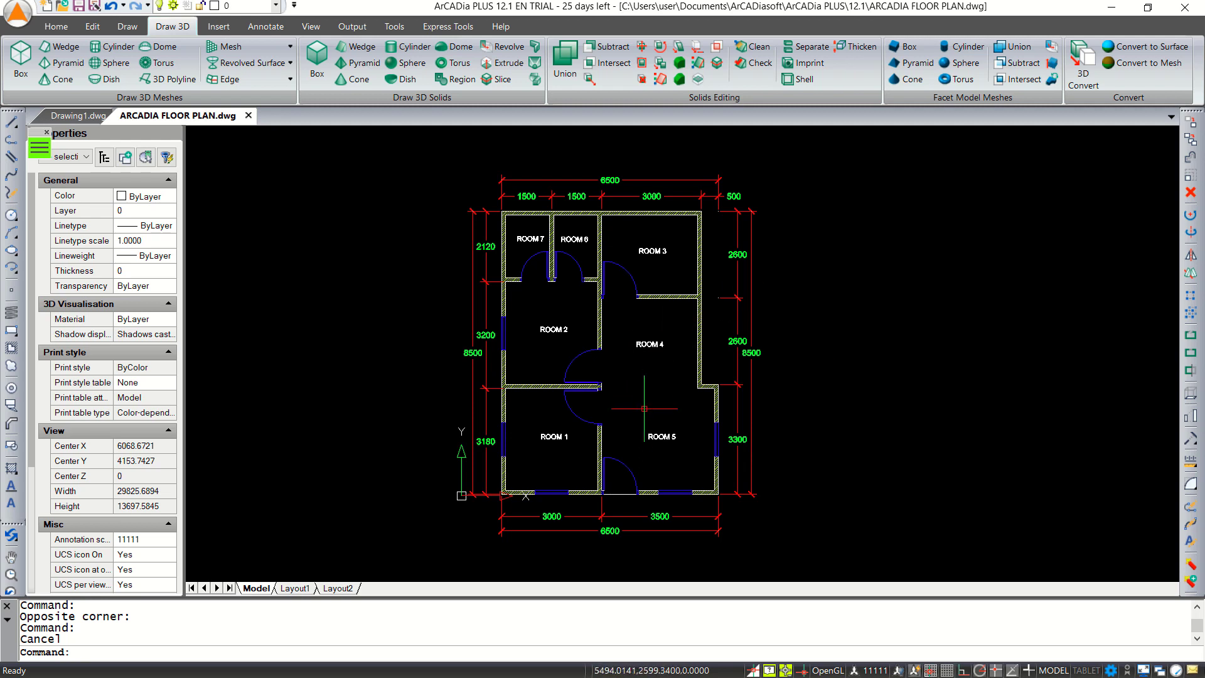
- Draw a 210 by 297 rectangle in the empty space to the right of the floor plan
{"action": "mouse_move", "coordinate": [670, 405]}
{"action": "middle_mouse_down"}
{"action": "mouse_move", "coordinate": [686, 393]}
{"action": "mouse_move", "coordinate": [613, 408]}
{"action": "middle_mouse_up"}
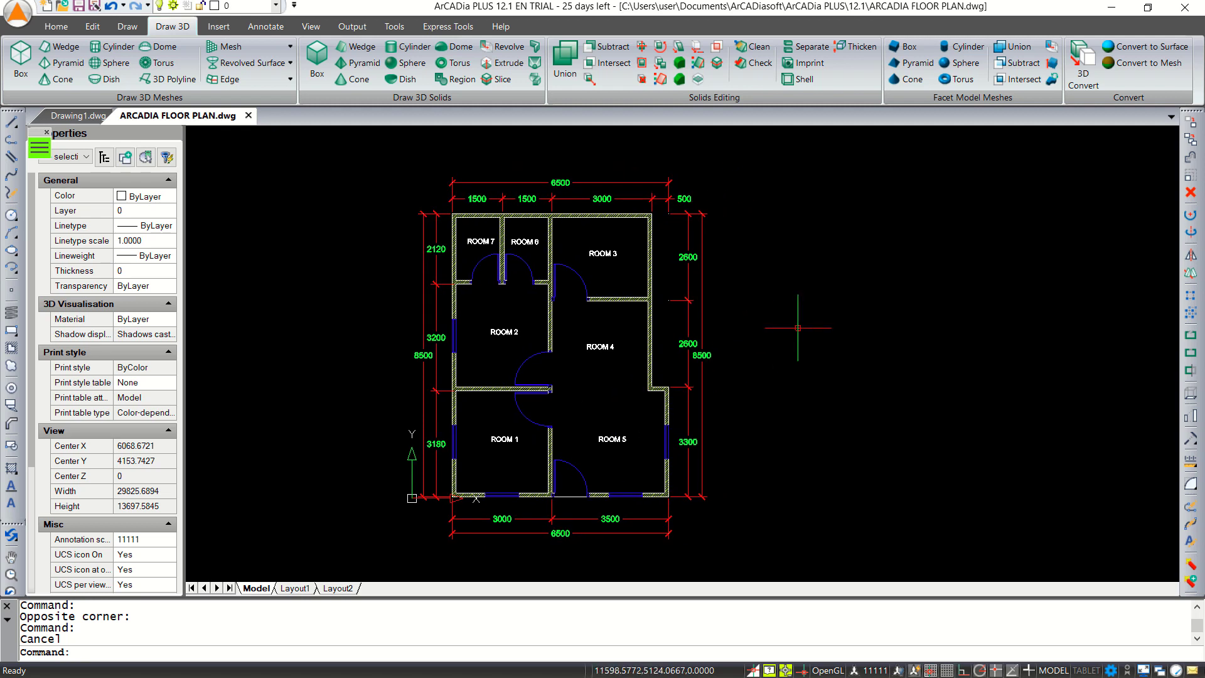
{"action": "middle_click_drag", "start_coordinate": [866, 323], "coordinate": [798, 331]}
{"action": "type", "text": "r"}
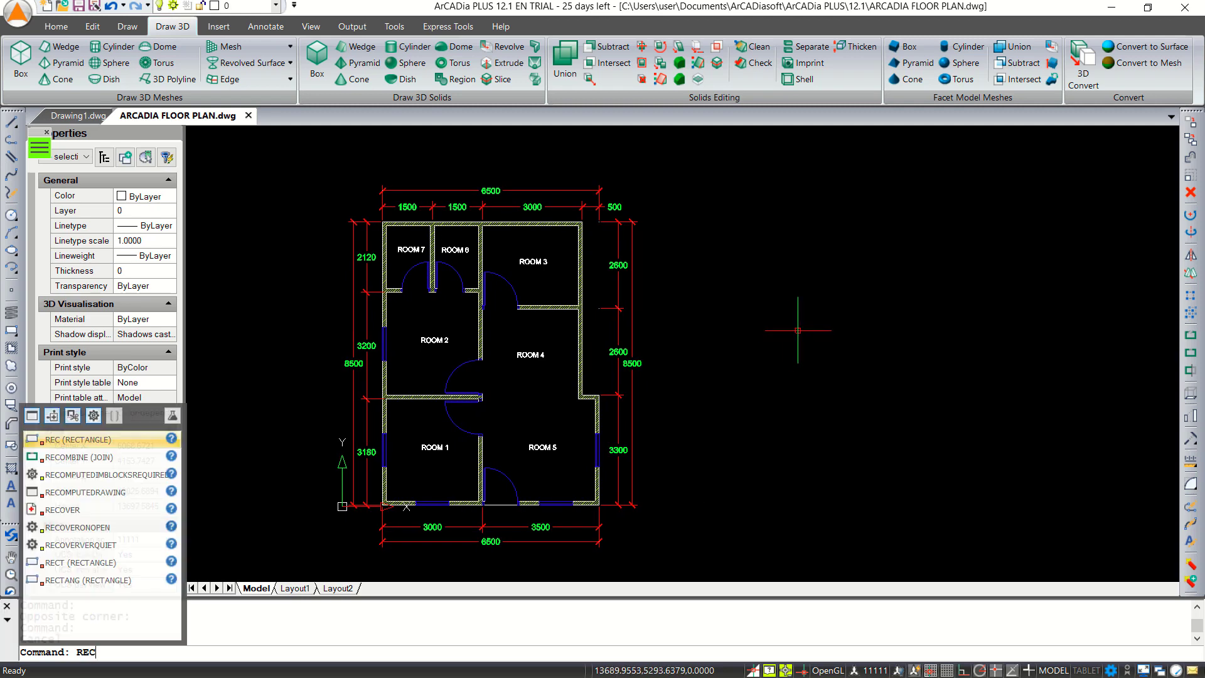
{"action": "key", "text": "Return"}
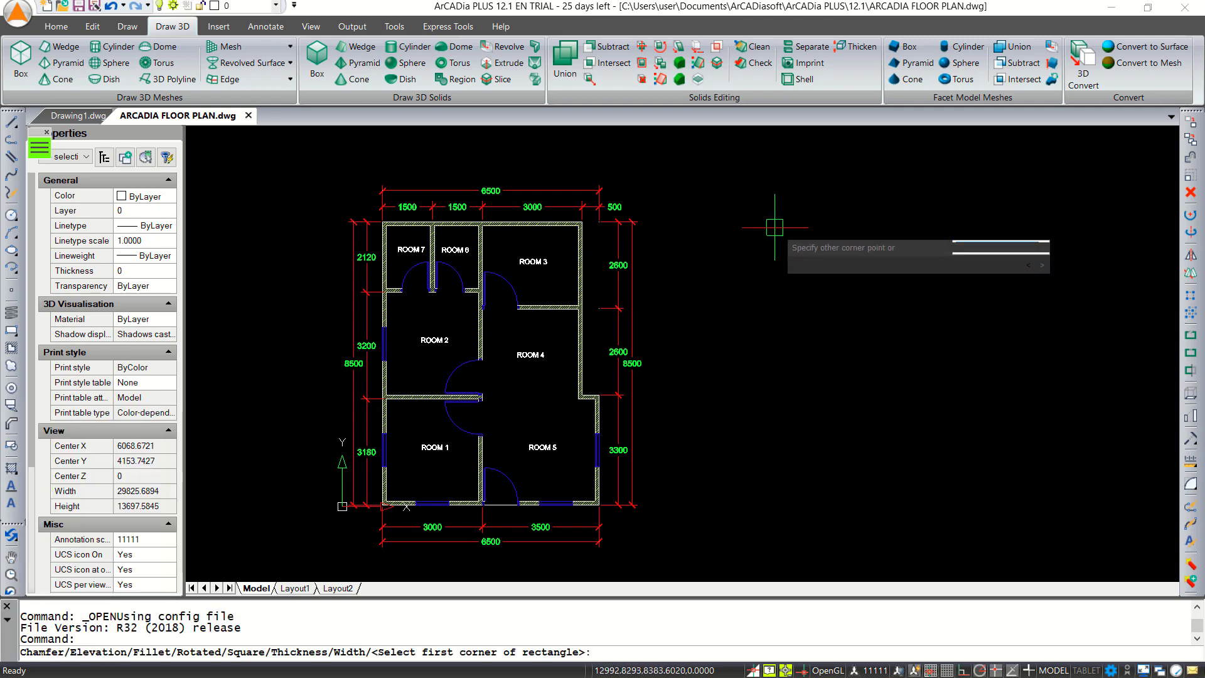
{"action": "left_click", "coordinate": [774, 228]}
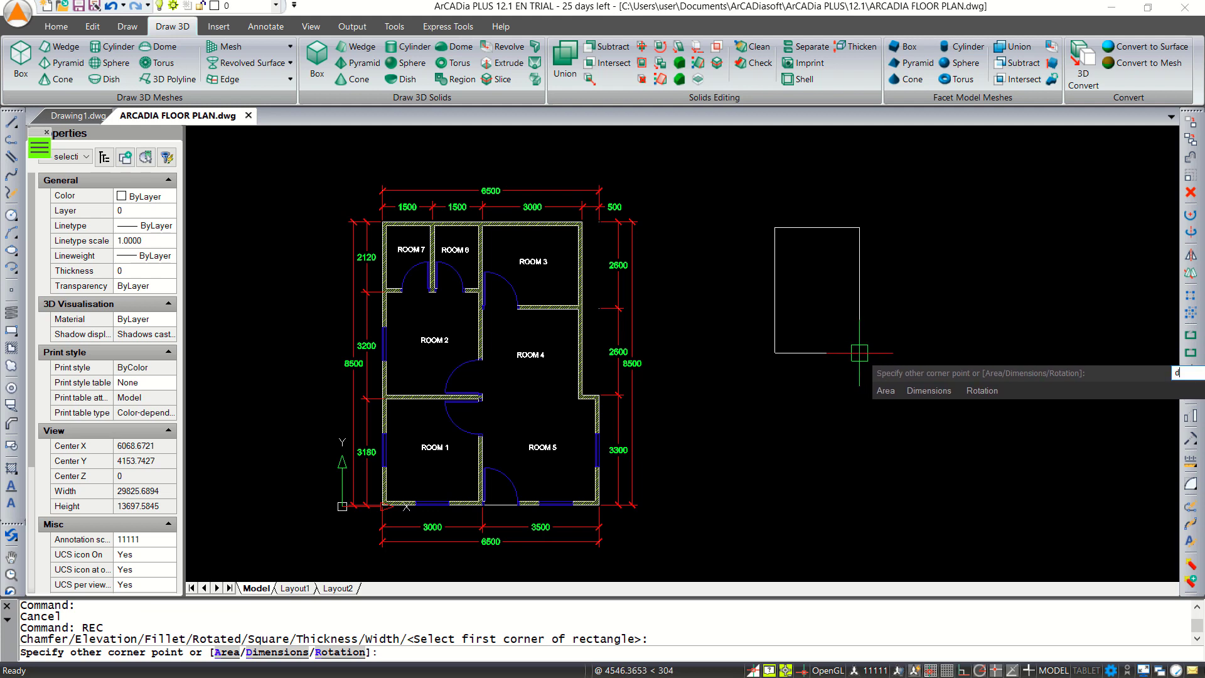
{"action": "key", "text": "Return"}
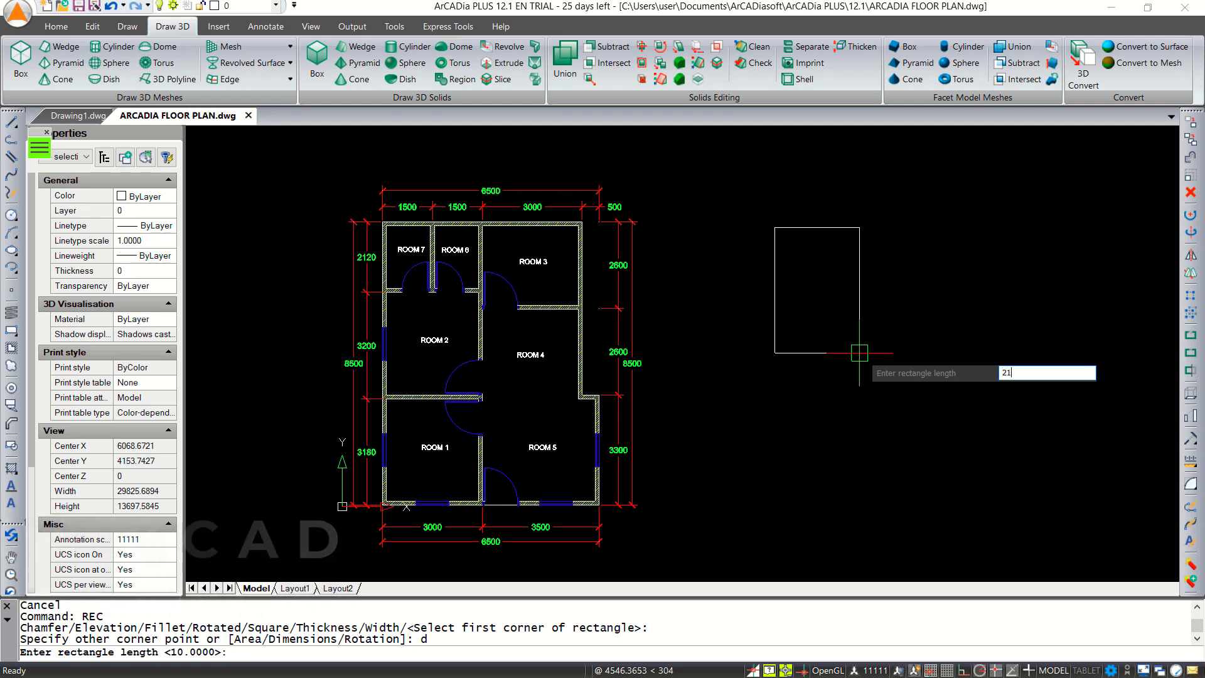
{"action": "type", "text": "210"}
{"action": "key", "text": "Return"}
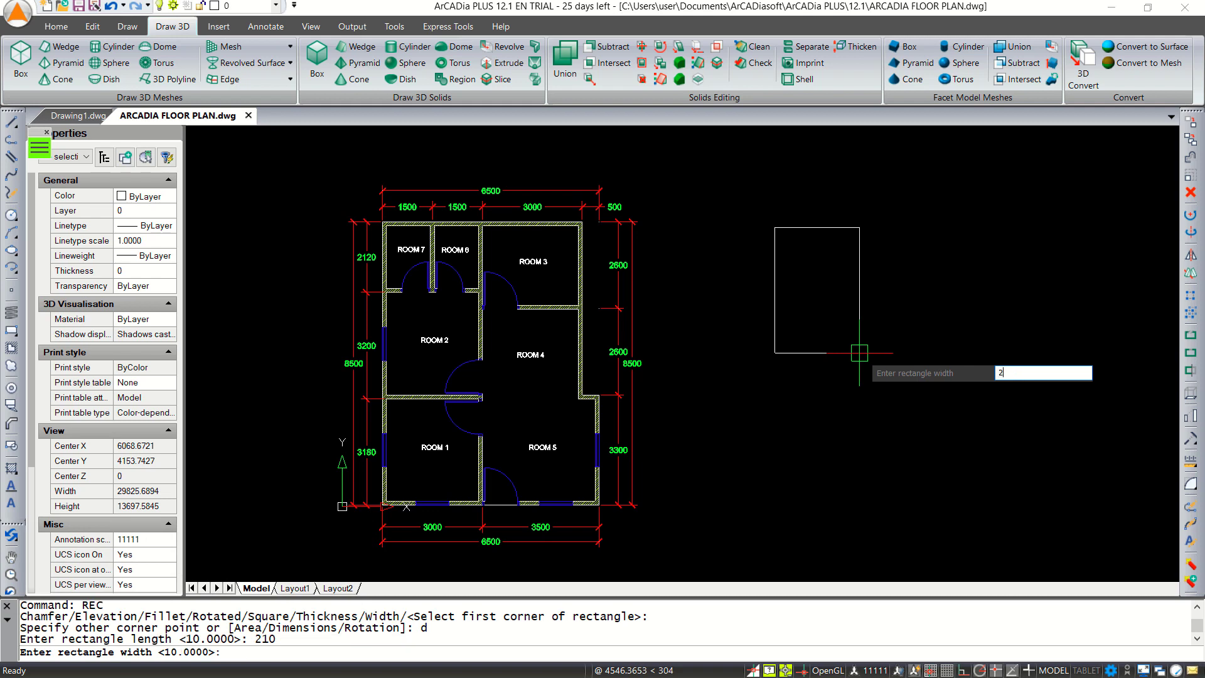
{"action": "key", "text": "Return"}
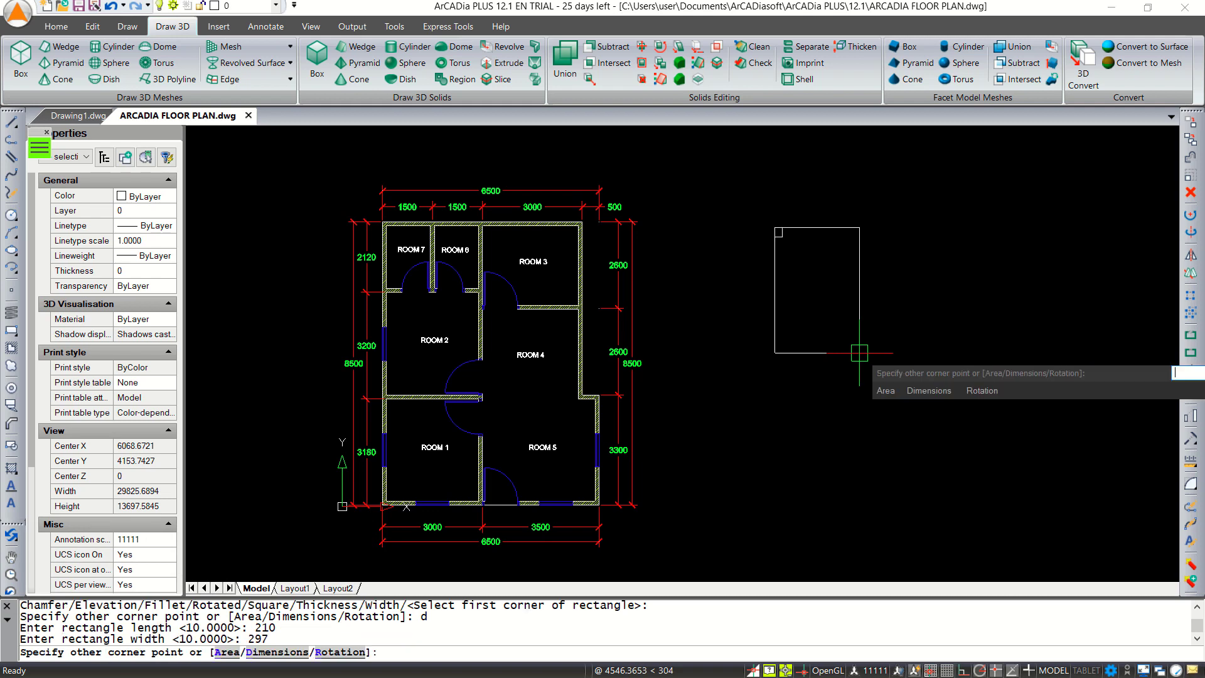
{"action": "left_click", "coordinate": [786, 253]}
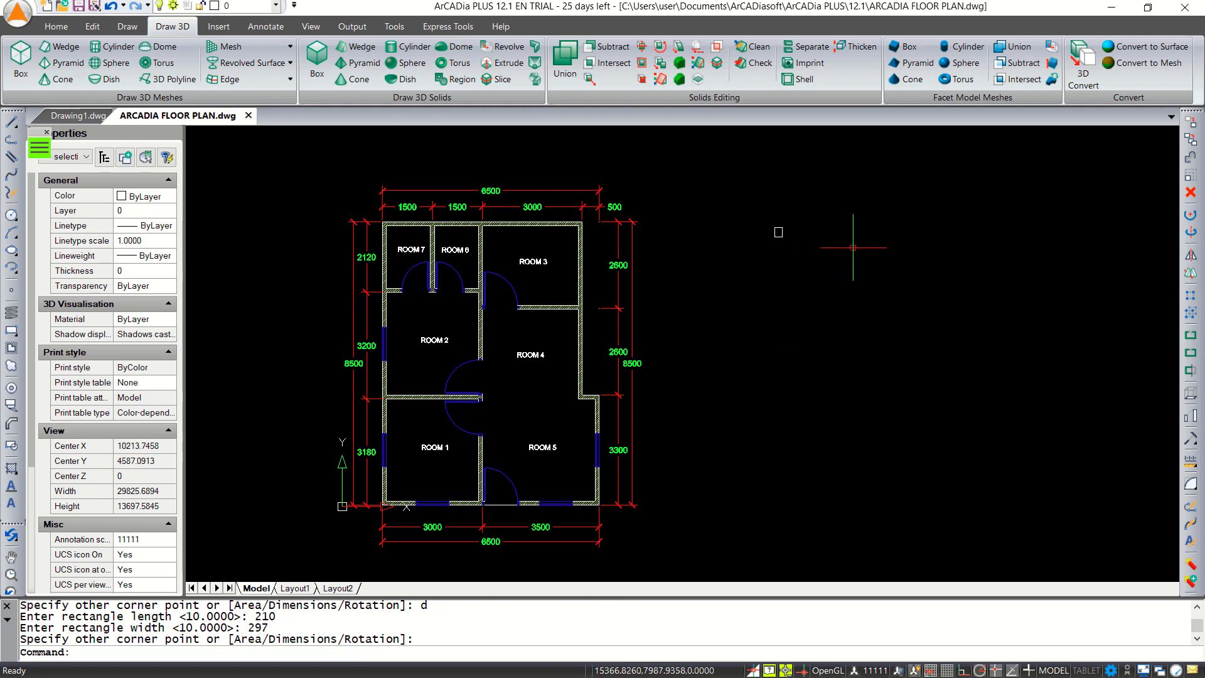
- Offset the new rectangle inward by 10 to create an inner border
{"action": "scroll", "coordinate": [768, 255], "scroll_direction": "up", "scroll_amount": 6}
{"action": "scroll", "coordinate": [769, 255], "scroll_direction": "up", "scroll_amount": 4}
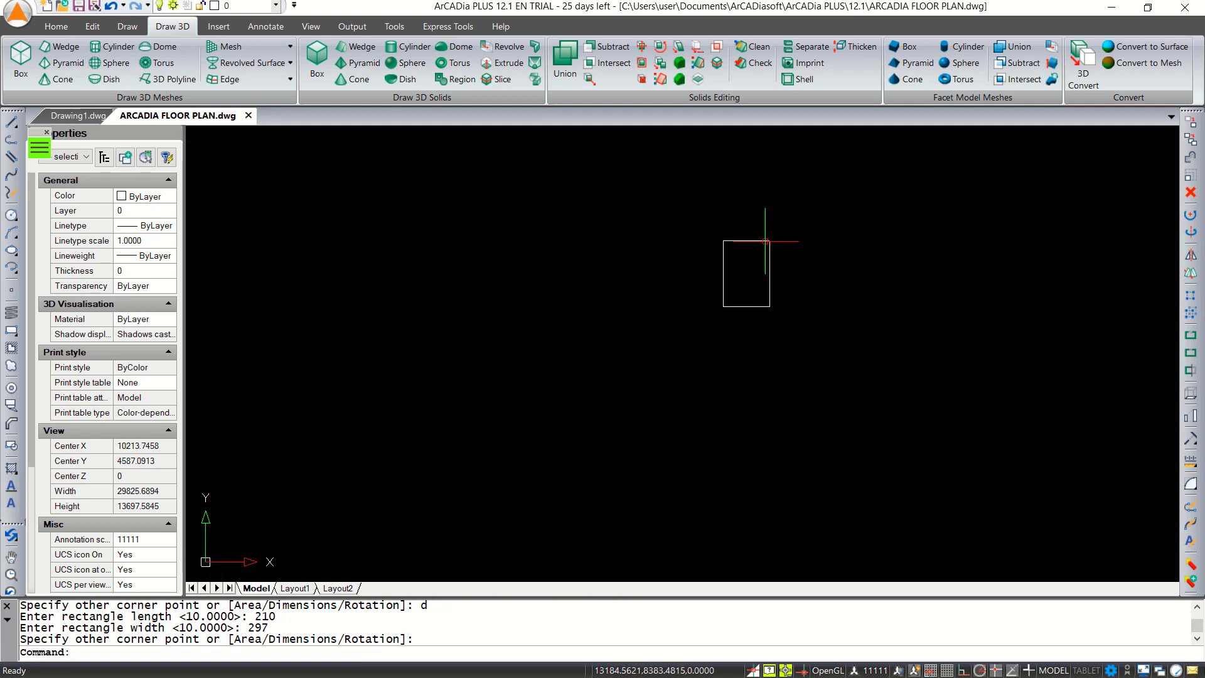
{"action": "scroll", "coordinate": [747, 257], "scroll_direction": "up", "scroll_amount": 5}
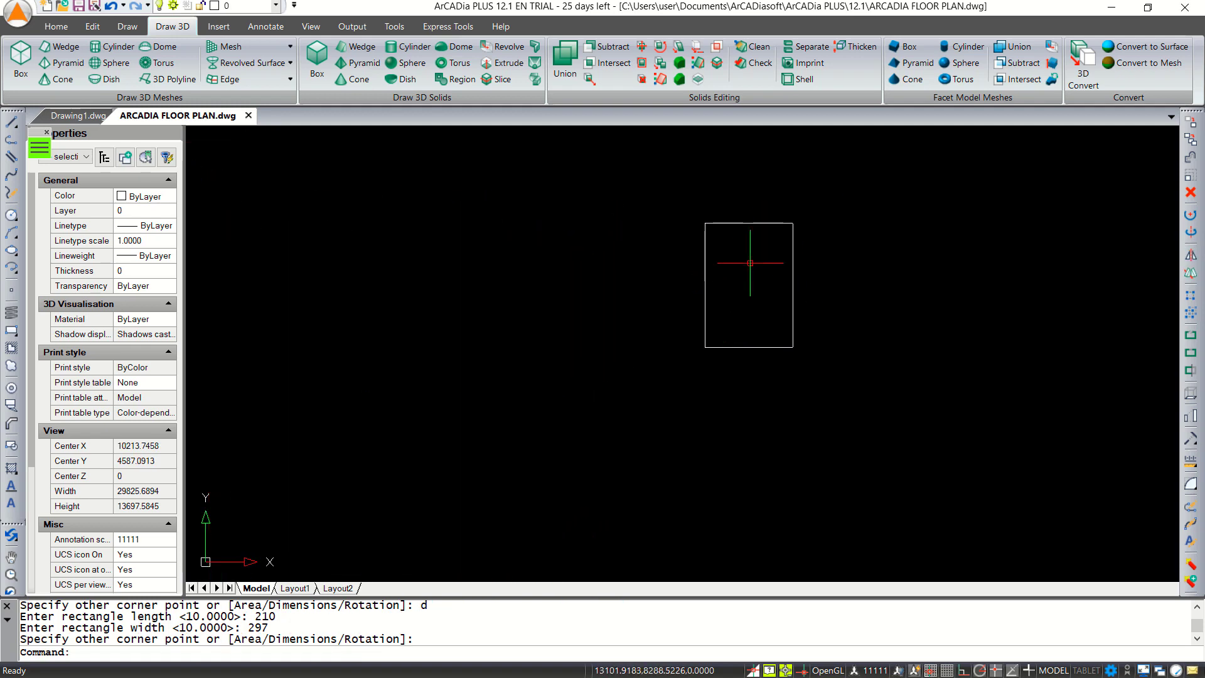
{"action": "middle_click_drag", "start_coordinate": [707, 335], "coordinate": [694, 395]}
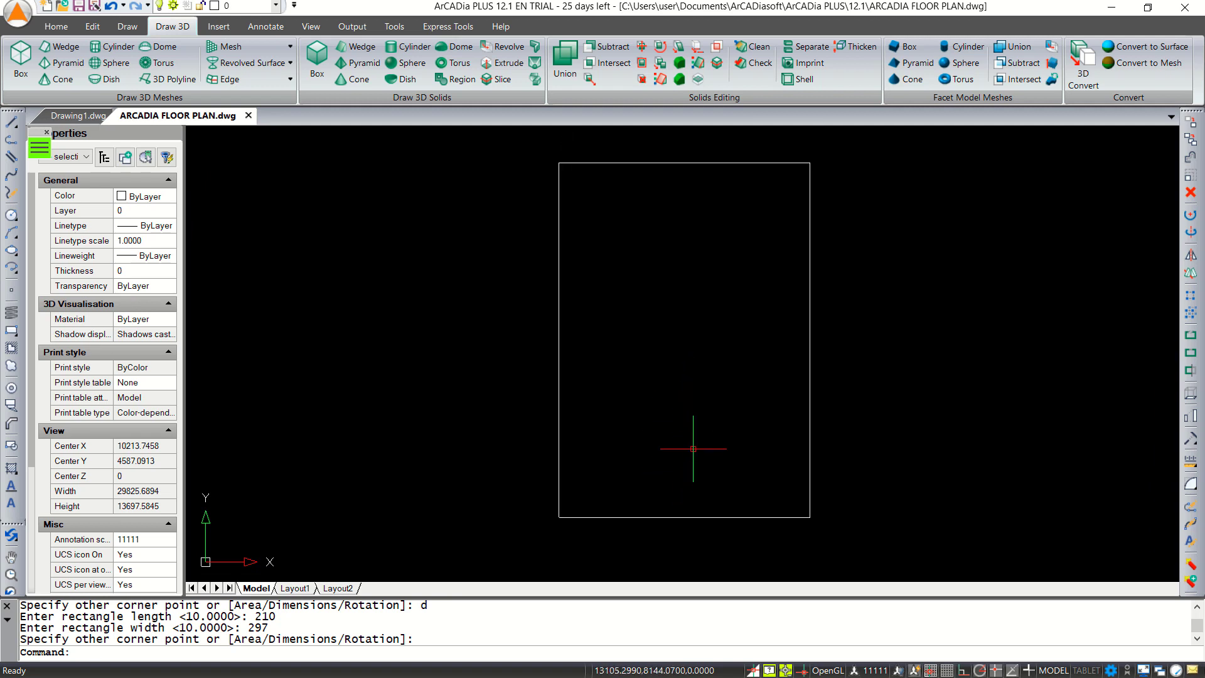
{"action": "type", "text": "of"}
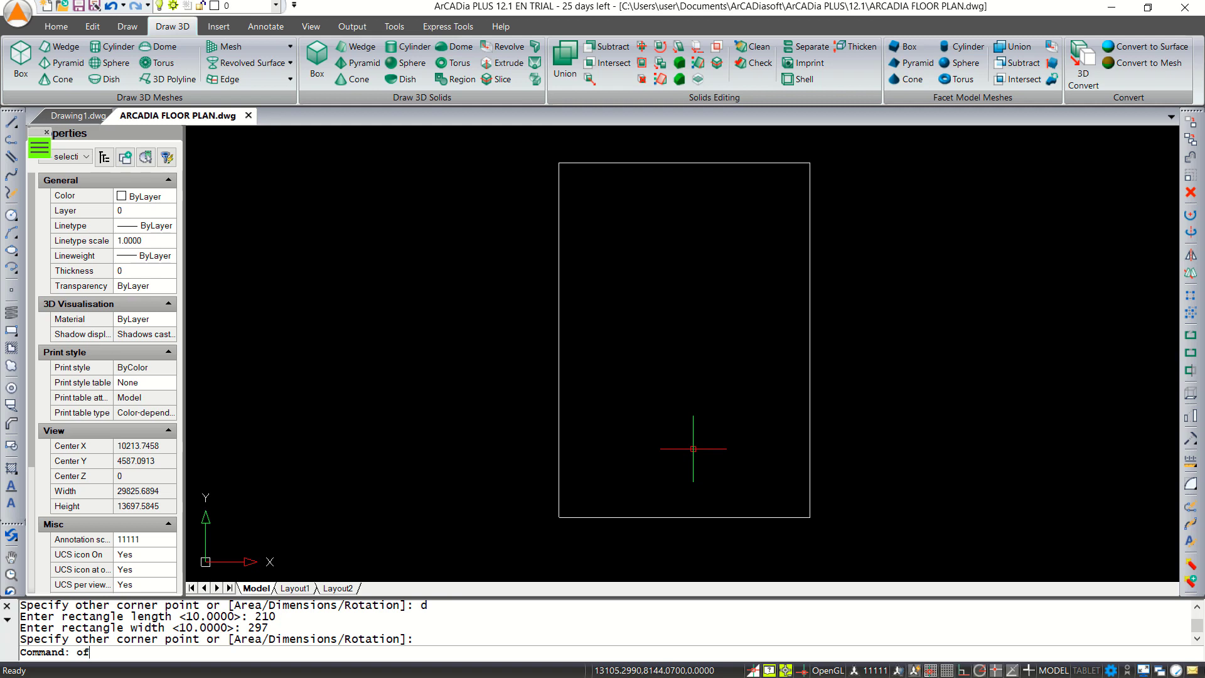
{"action": "type", "text": "fset"}
{"action": "key", "text": "Return"}
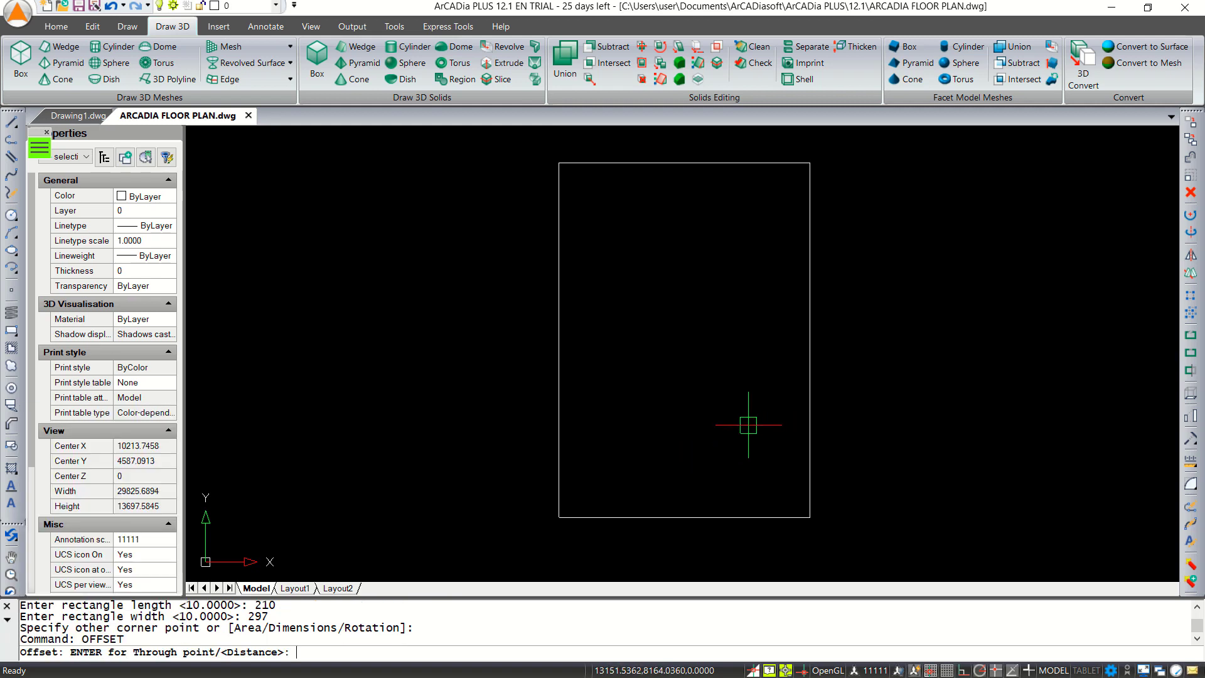
{"action": "key", "text": "Return"}
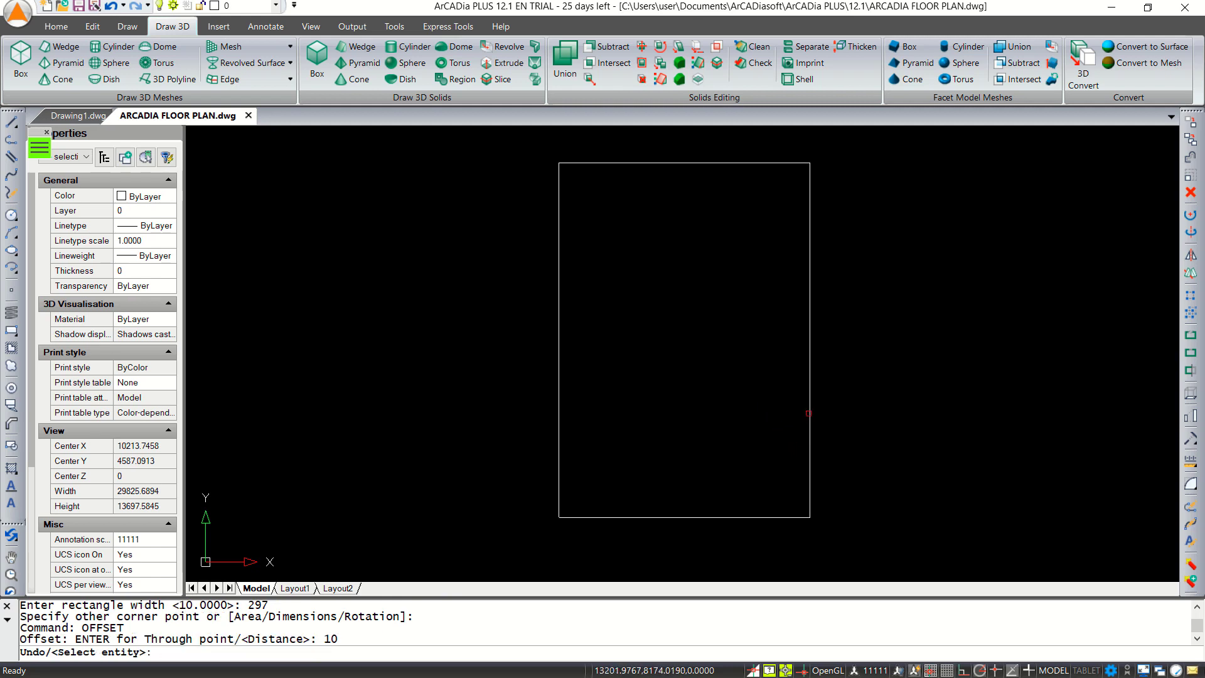
{"action": "left_click", "coordinate": [809, 413]}
{"action": "left_click", "coordinate": [728, 433]}
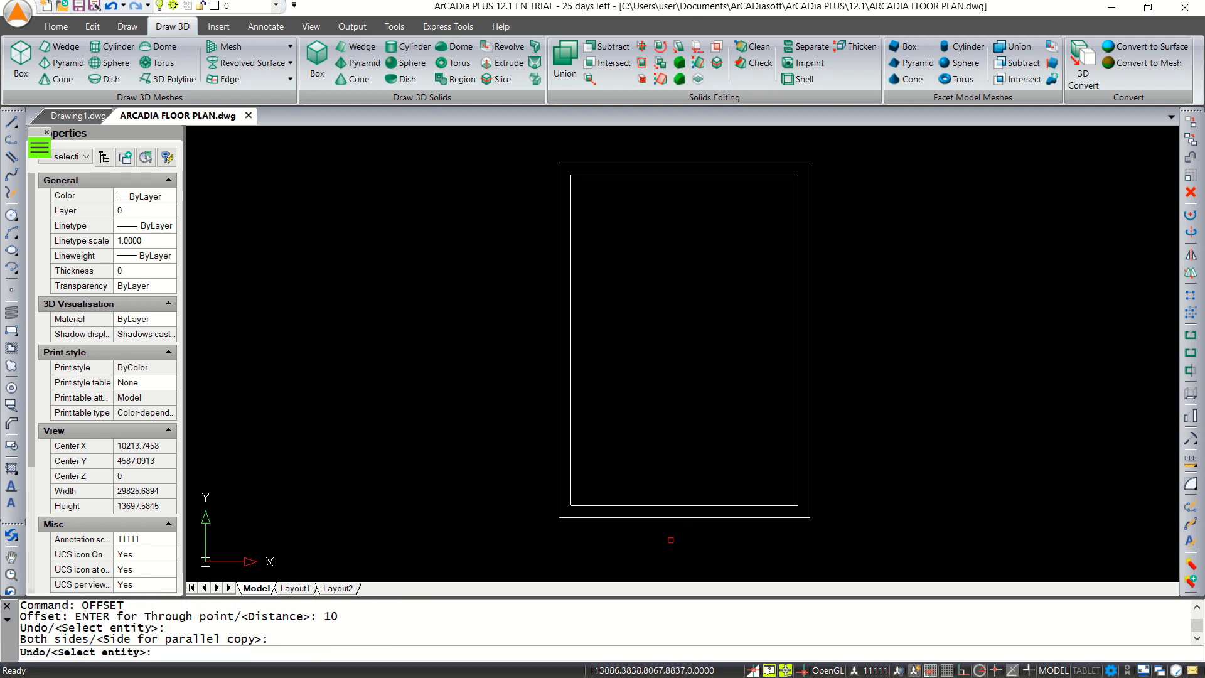
{"action": "scroll", "coordinate": [669, 479], "scroll_direction": "up", "scroll_amount": 2}
{"action": "scroll", "coordinate": [685, 490], "scroll_direction": "down", "scroll_amount": 1}
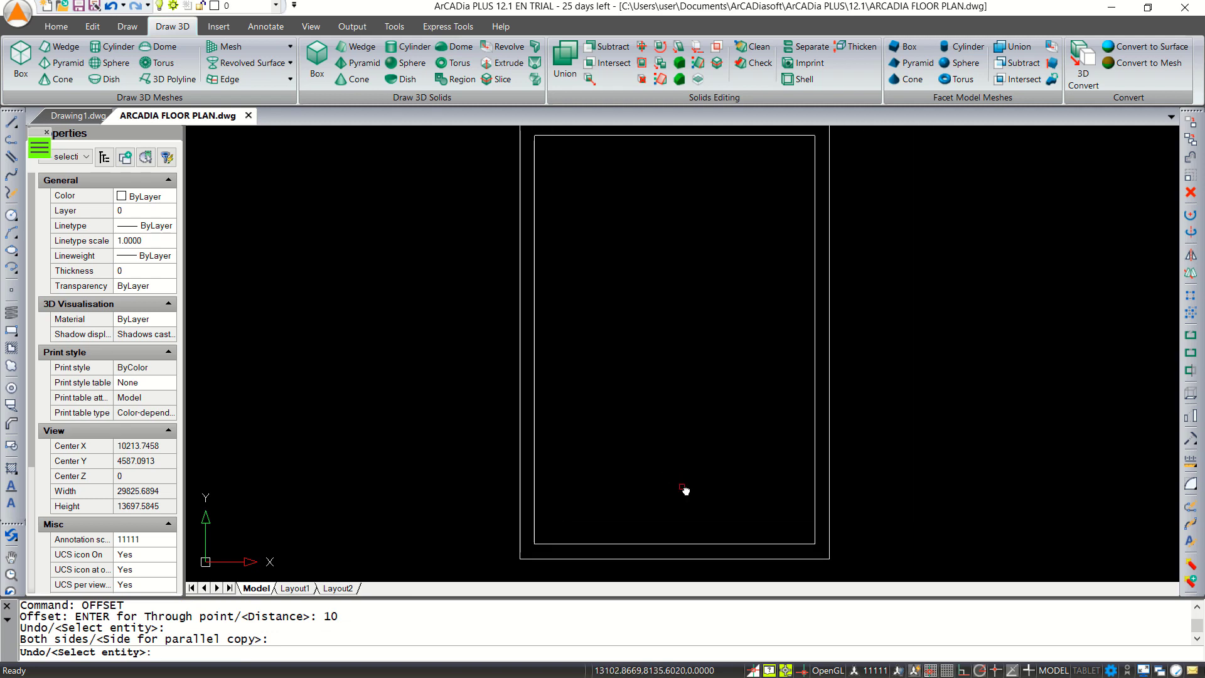
{"action": "key", "text": "Escape"}
- Explode the inner border rectangle into separate lines
{"action": "type", "text": "expl"}
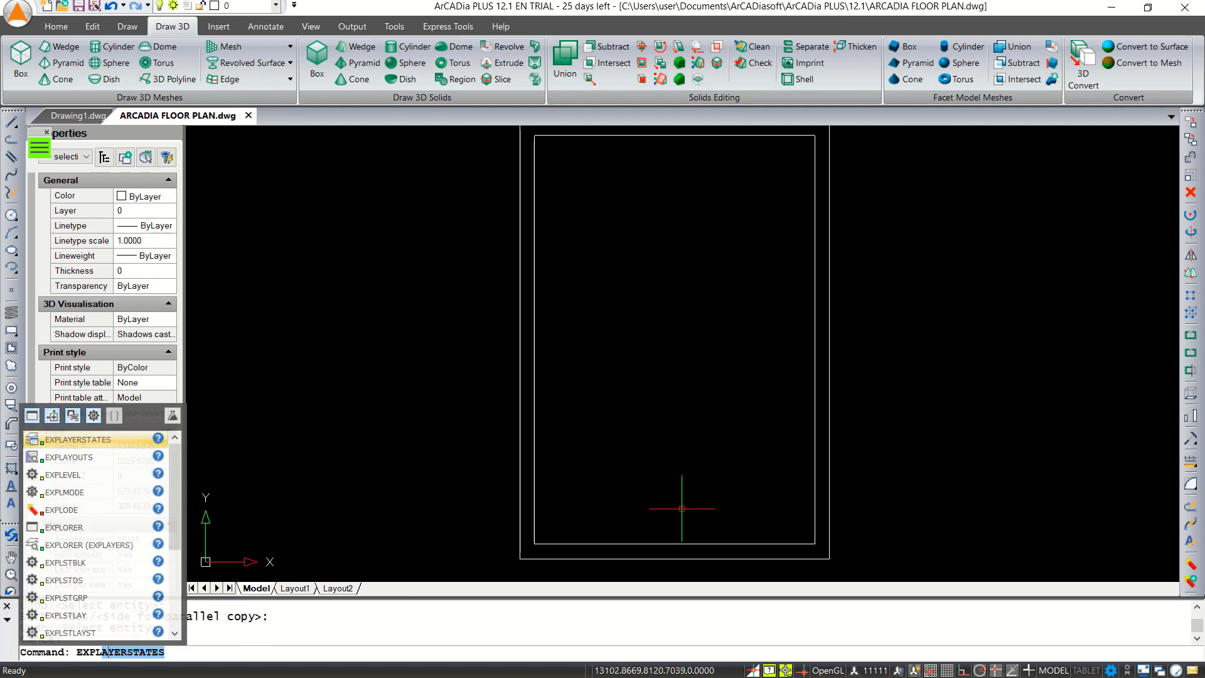
{"action": "type", "text": "o"}
{"action": "key", "text": "Return"}
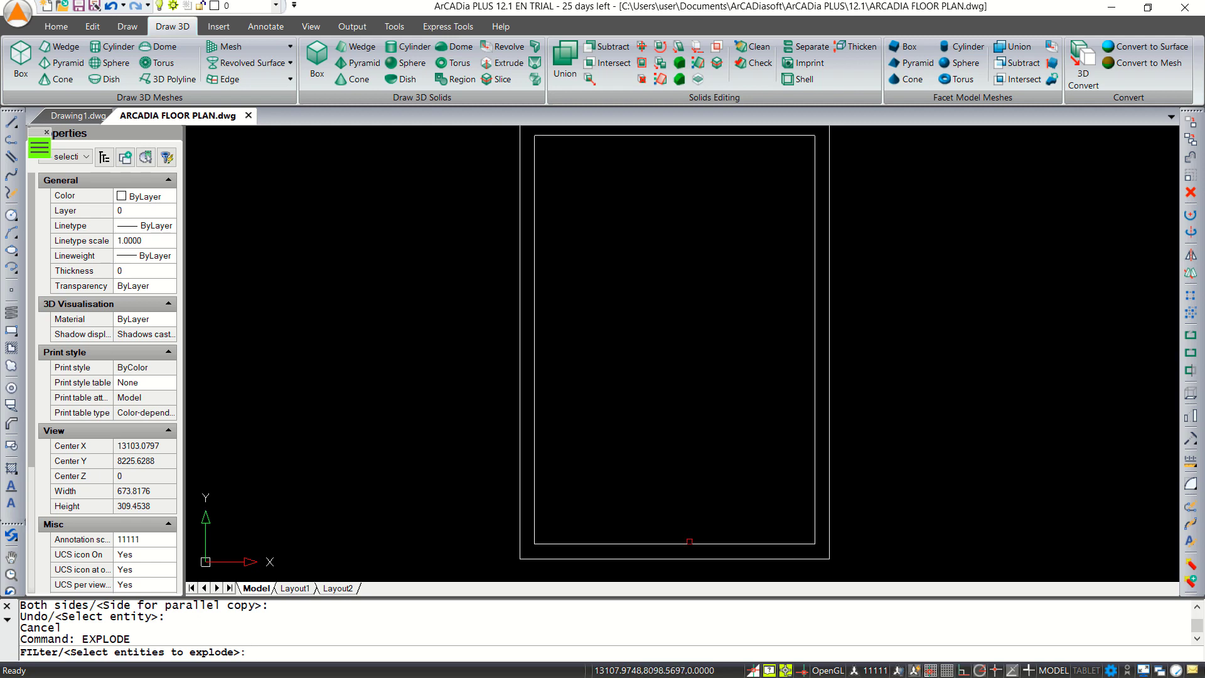
{"action": "left_click", "coordinate": [685, 544]}
{"action": "key", "text": "Return"}
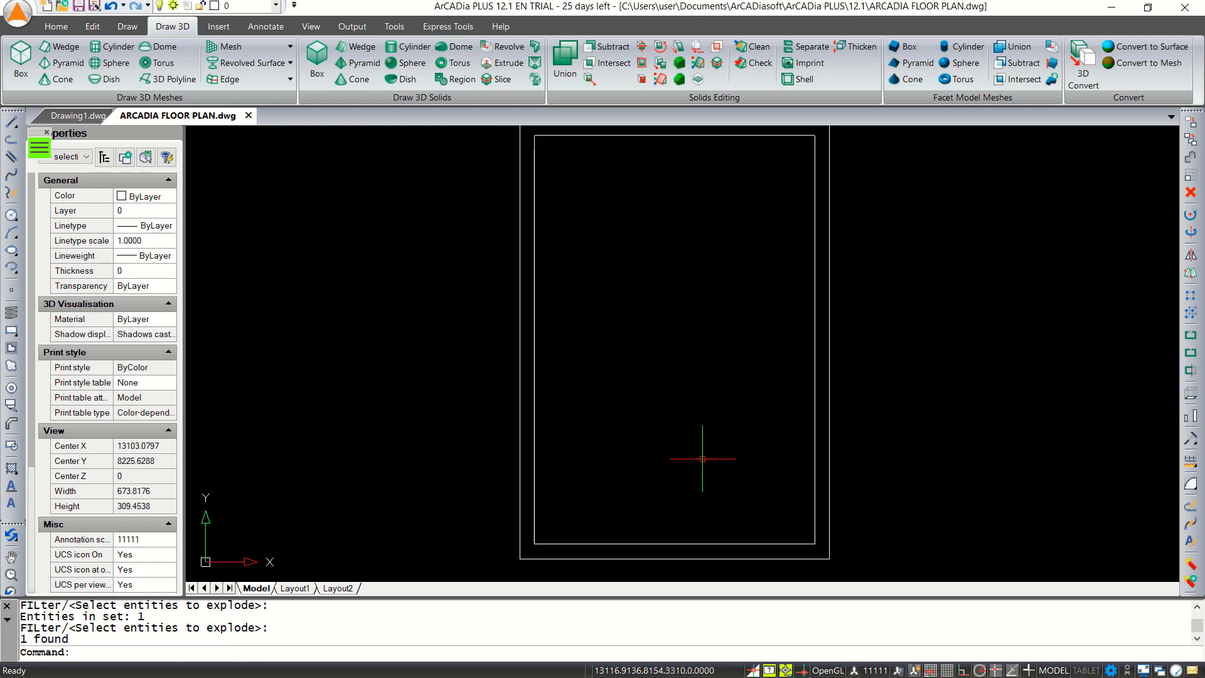
- Copy the inner border's bottom line straight up by 40 to form the title block strip
{"action": "type", "text": "CO"}
{"action": "key", "text": "Return"}
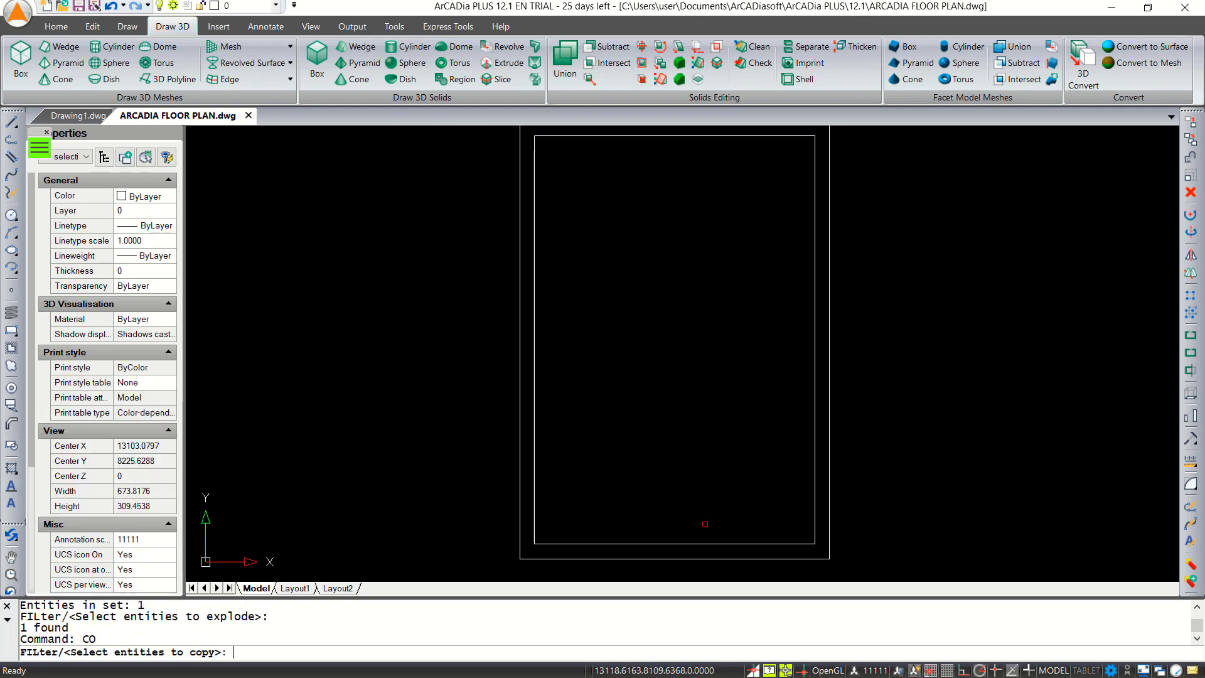
{"action": "left_click", "coordinate": [699, 542]}
{"action": "key", "text": "Return"}
{"action": "left_click", "coordinate": [711, 483]}
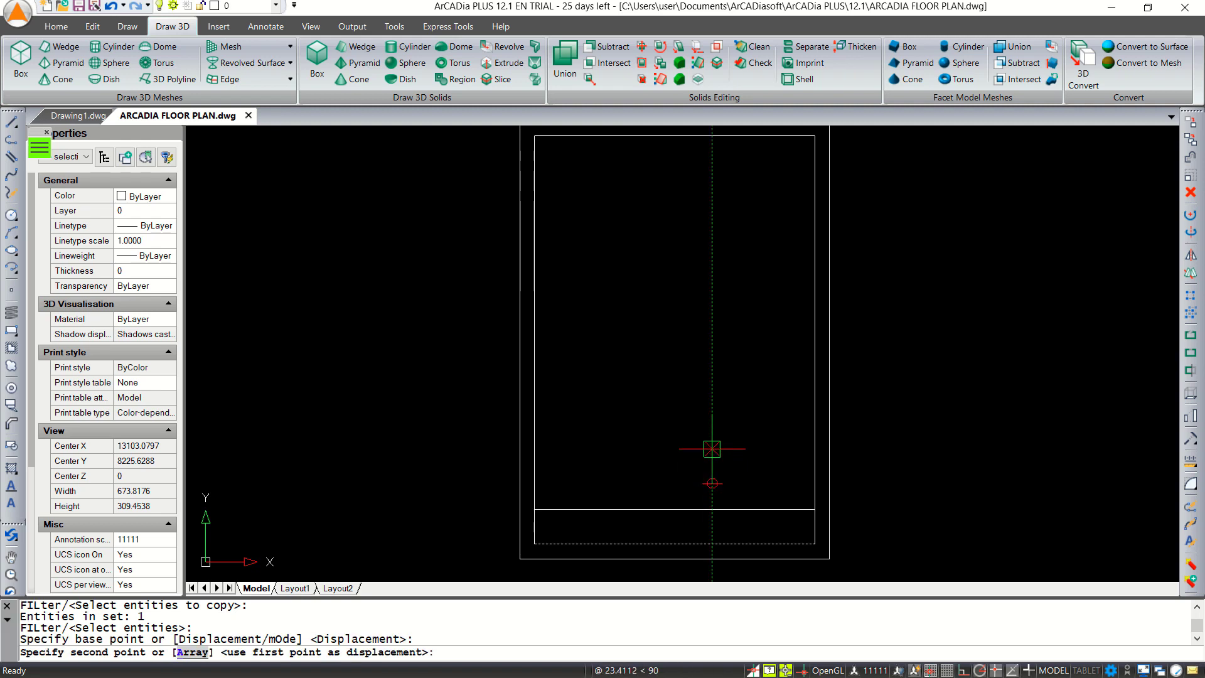
{"action": "type", "text": "40"}
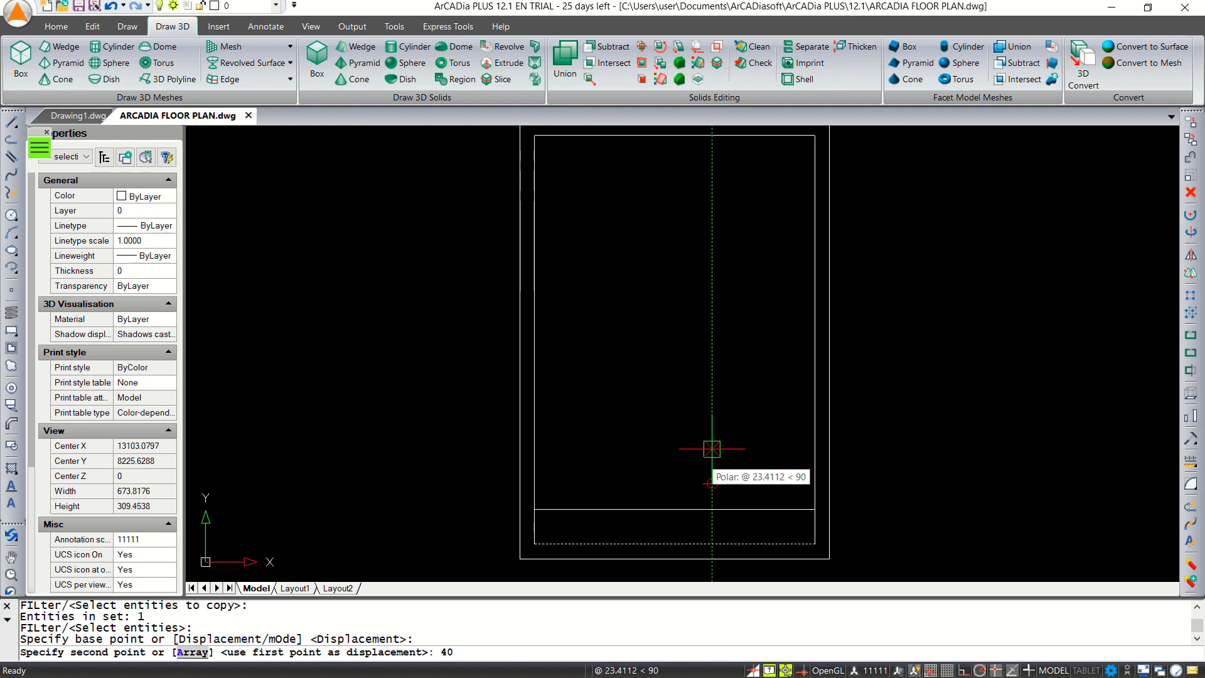
{"action": "key", "text": "Return"}
{"action": "key", "text": "Escape"}
- Draw two vertical lines across the title block strip, about one third and three fifths of the way along from its left end
{"action": "scroll", "coordinate": [672, 505], "scroll_direction": "up", "scroll_amount": 2}
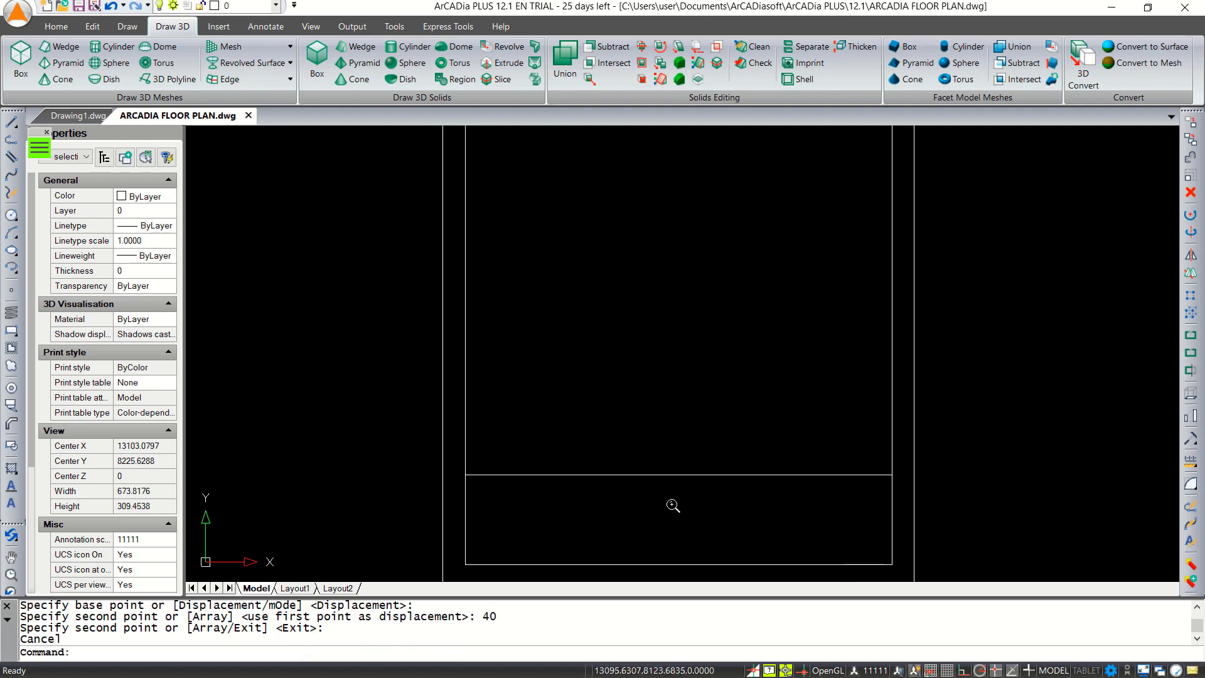
{"action": "scroll", "coordinate": [672, 505], "scroll_direction": "down", "scroll_amount": 2}
{"action": "type", "text": "L"}
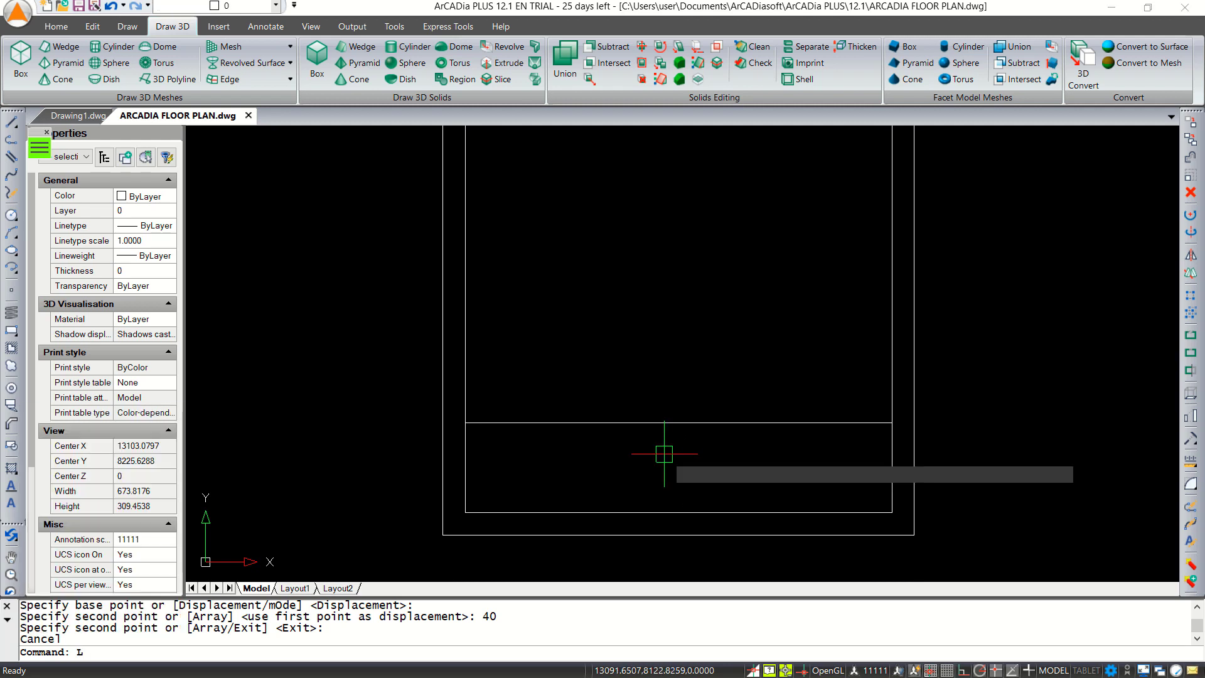
{"action": "key", "text": "Return"}
{"action": "left_click", "coordinate": [603, 437]}
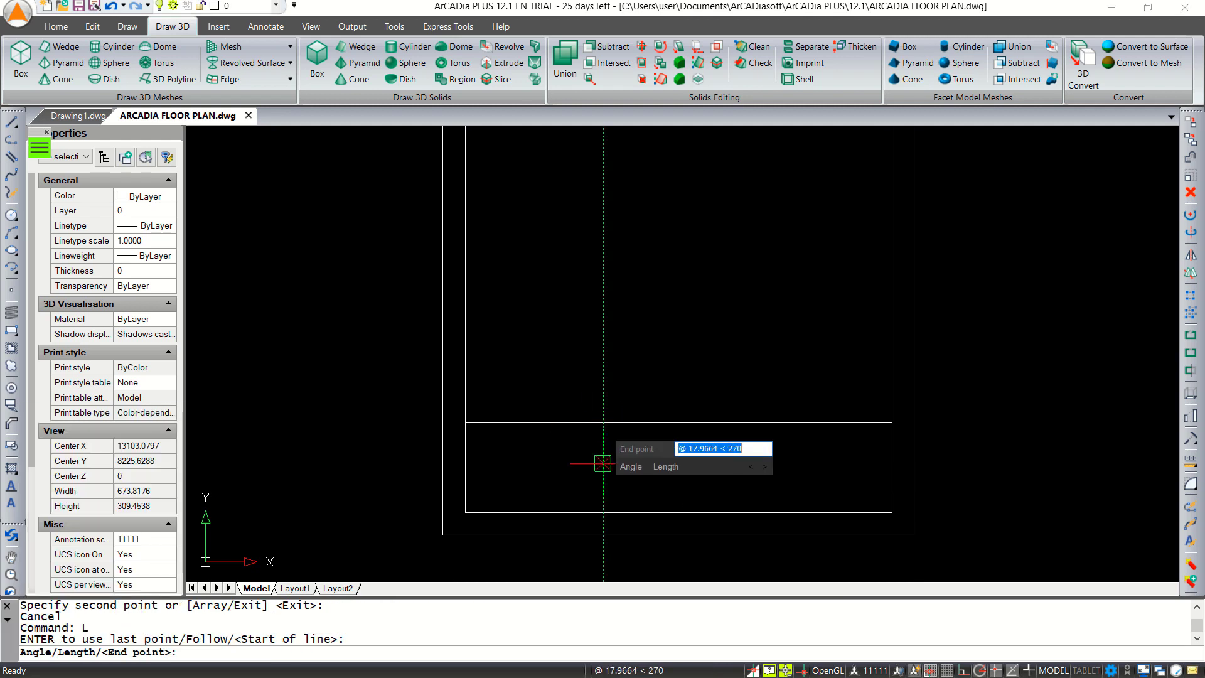
{"action": "left_click", "coordinate": [603, 512]}
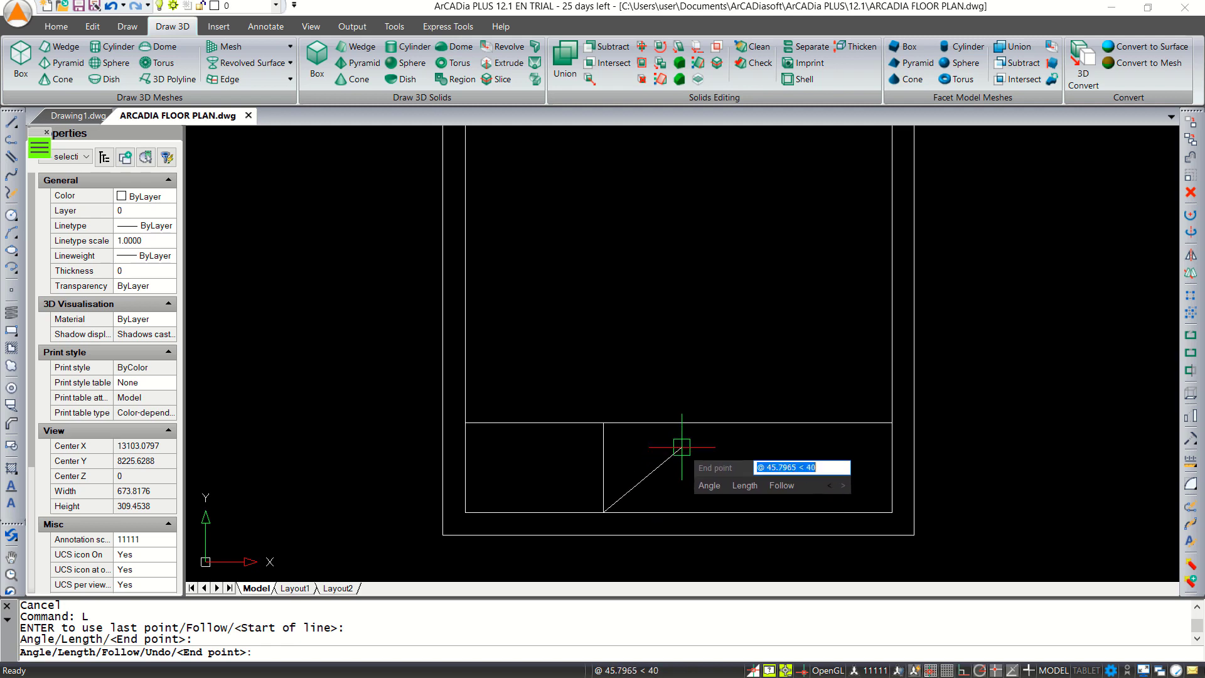
{"action": "key", "text": "Escape"}
{"action": "key", "text": "Escape"}
{"action": "key", "text": "Return"}
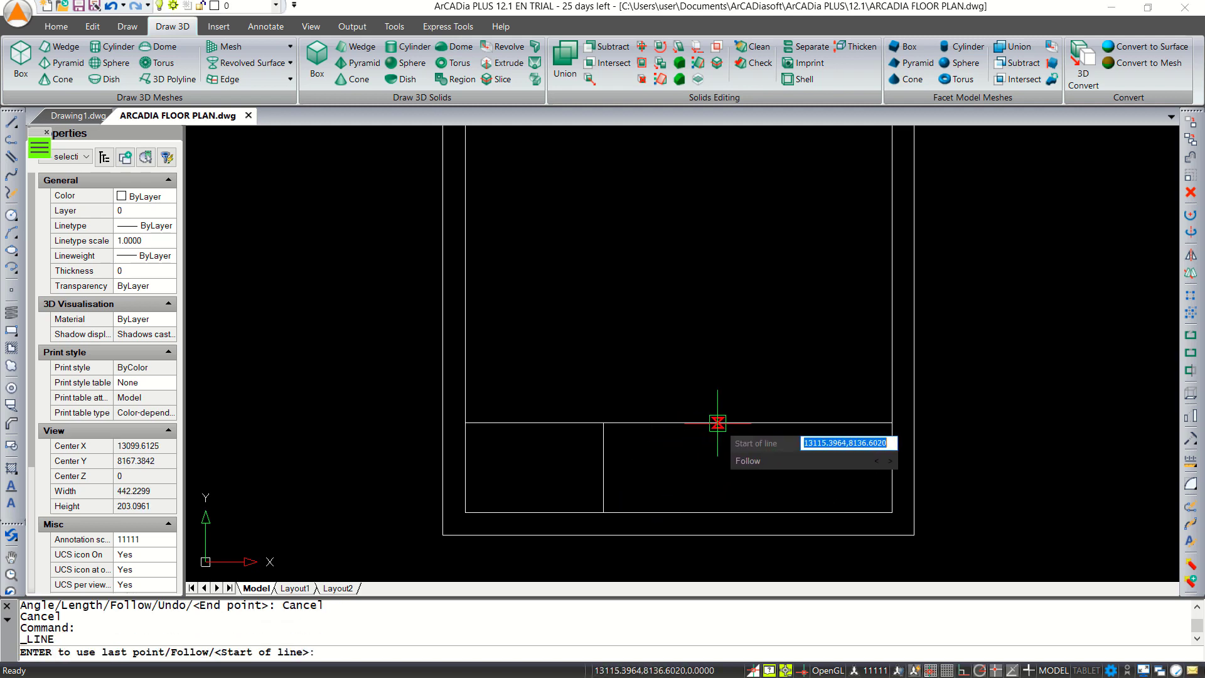
{"action": "left_click", "coordinate": [717, 422]}
{"action": "left_click", "coordinate": [718, 511]}
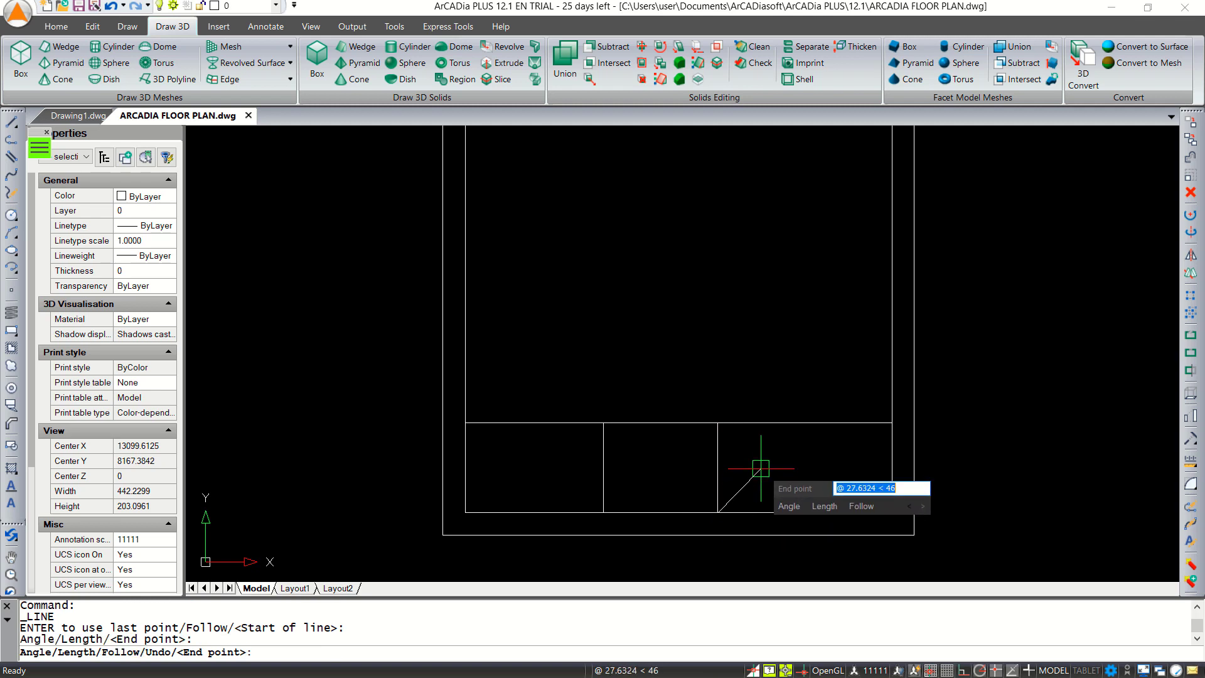
{"action": "key", "text": "Escape"}
- Copy the second vertical divider horizontally to the middle of the strip's rightmost cell
{"action": "type", "text": "CO"}
{"action": "key", "text": "Return"}
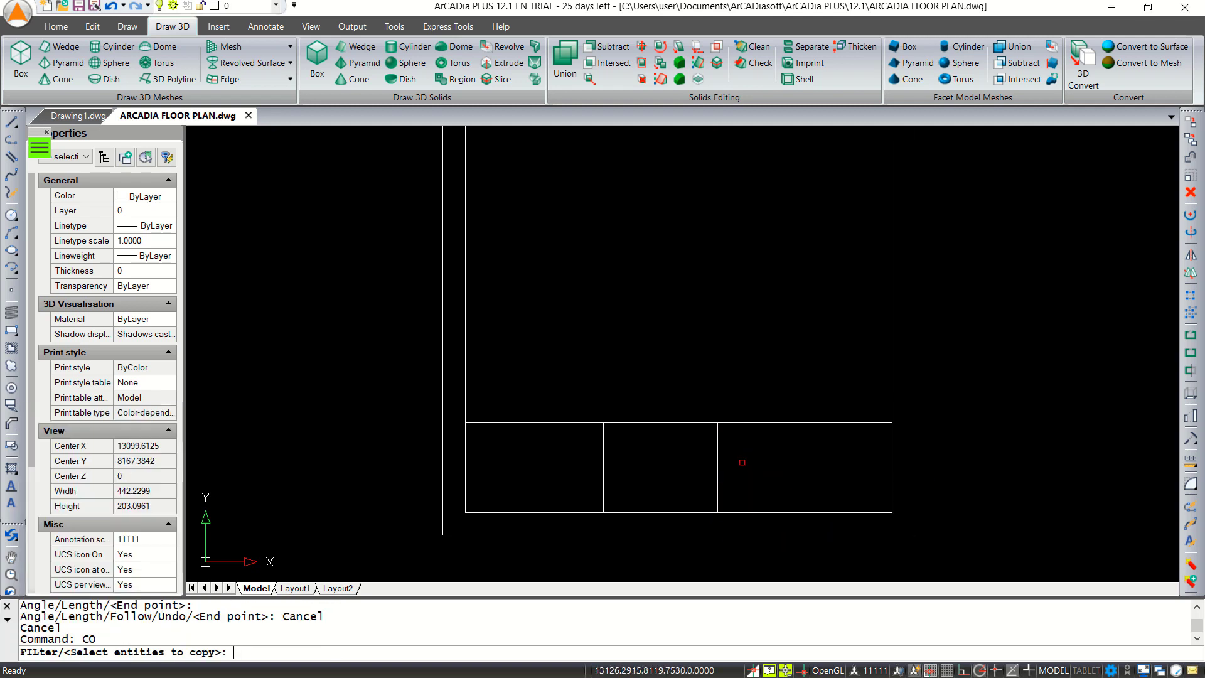
{"action": "left_click", "coordinate": [742, 463]}
{"action": "left_click", "coordinate": [697, 476]}
{"action": "left_click", "coordinate": [697, 476]}
{"action": "left_click", "coordinate": [714, 422]}
{"action": "key", "text": "Return"}
{"action": "left_click", "coordinate": [670, 353]}
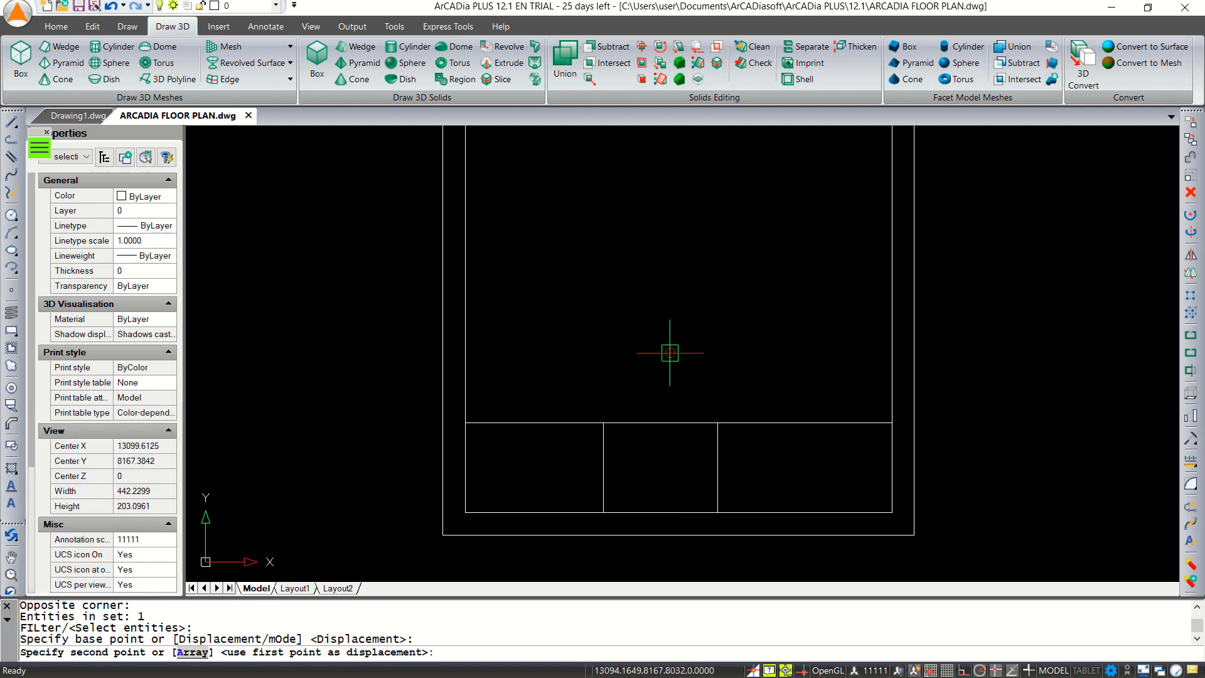
{"action": "left_click", "coordinate": [757, 353]}
{"action": "key", "text": "Return"}
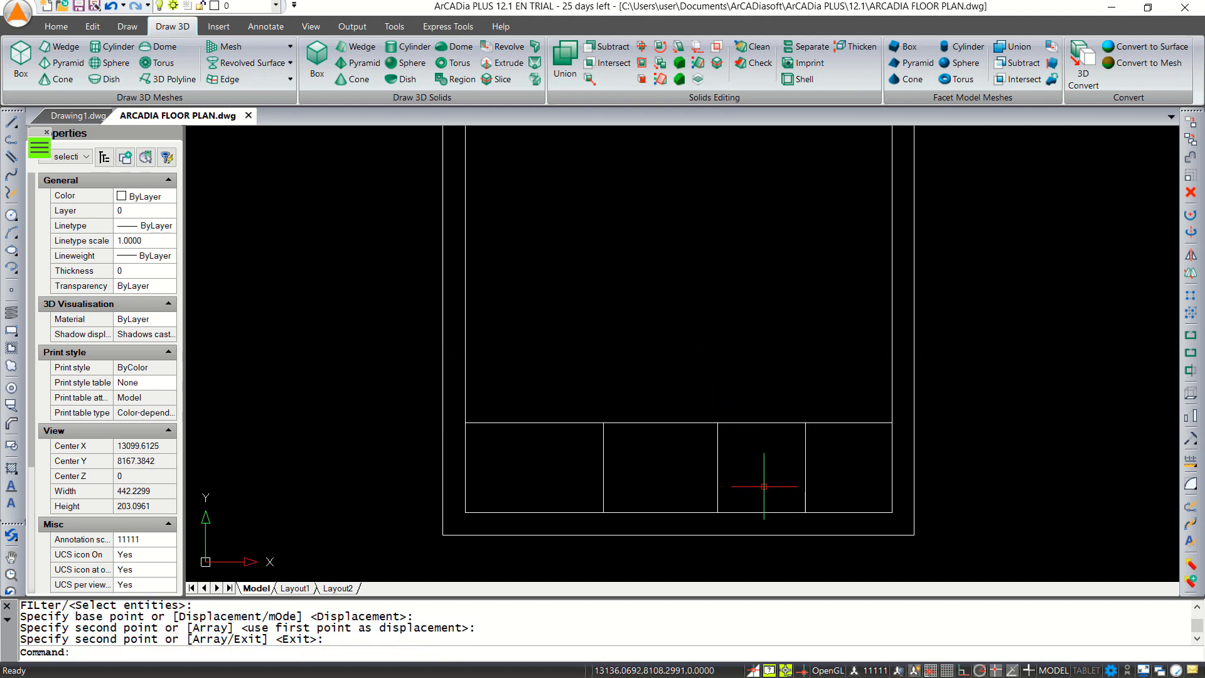
- Copy the title block's bottom line straight up at distances of 5, 10, 15 and 20
{"action": "type", "text": "CO"}
{"action": "key", "text": "Return"}
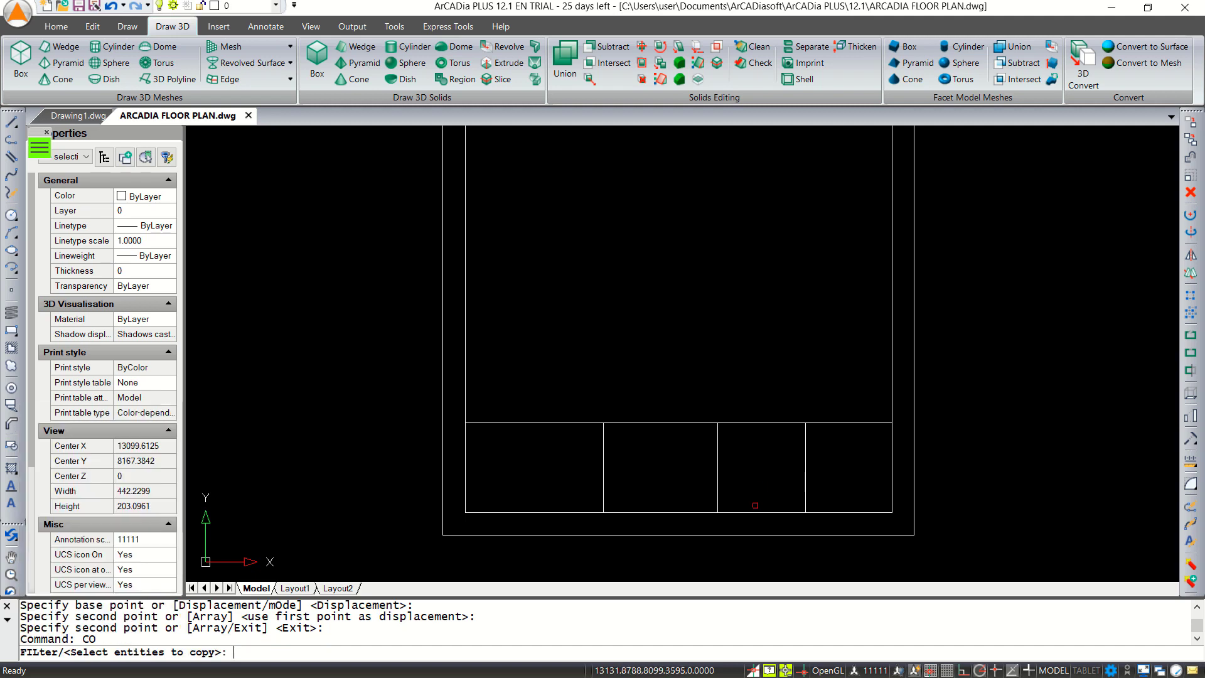
{"action": "left_click", "coordinate": [752, 512]}
{"action": "key", "text": "Return"}
{"action": "left_click", "coordinate": [753, 371]}
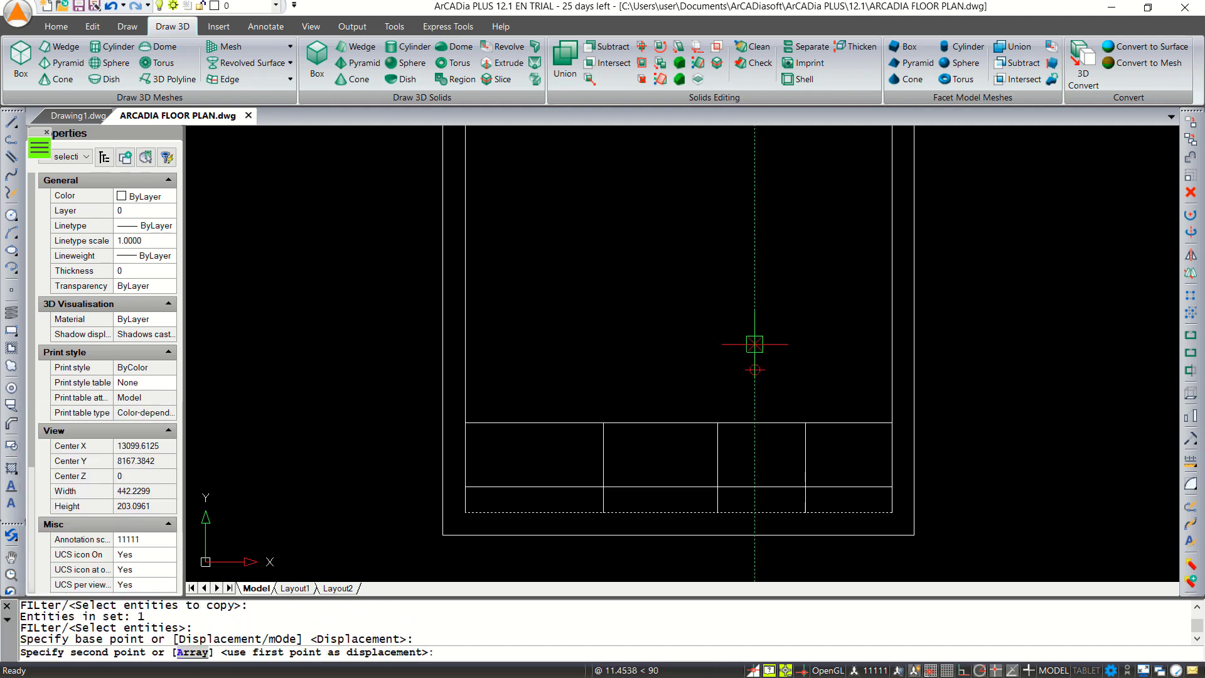
{"action": "type", "text": "5"}
{"action": "key", "text": "Return"}
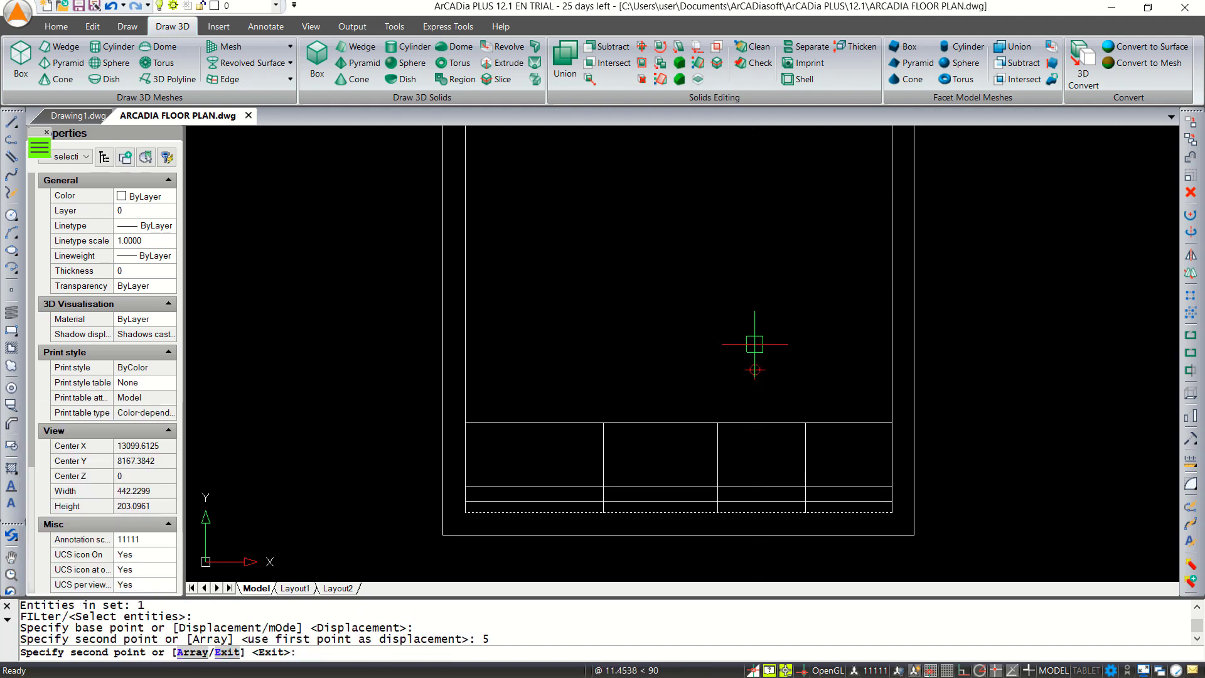
{"action": "type", "text": "10"}
{"action": "key", "text": "Return"}
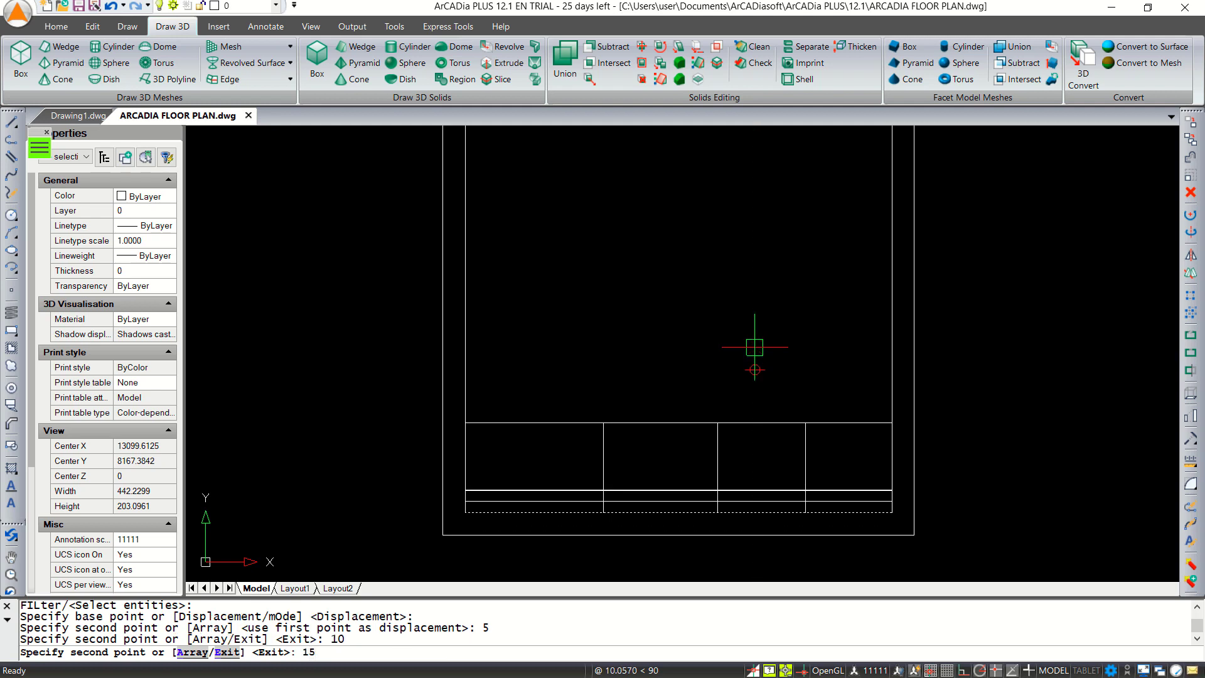
{"action": "type", "text": "15"}
{"action": "key", "text": "Return"}
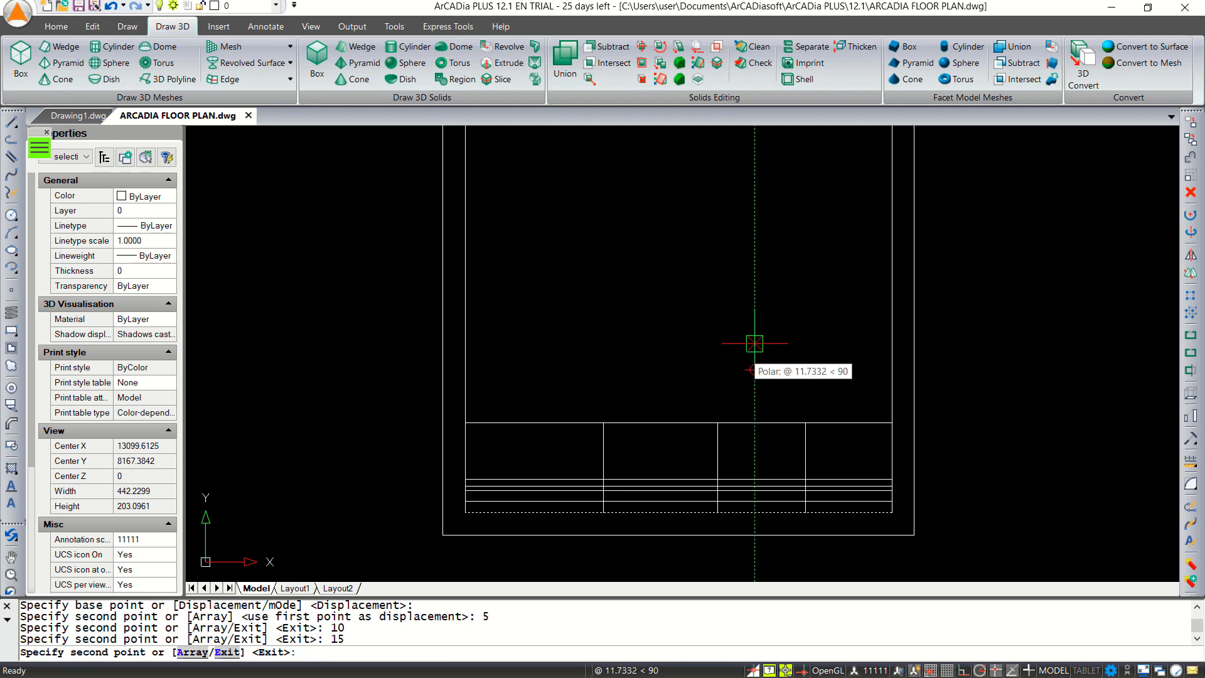
{"action": "type", "text": "20"}
{"action": "key", "text": "Return"}
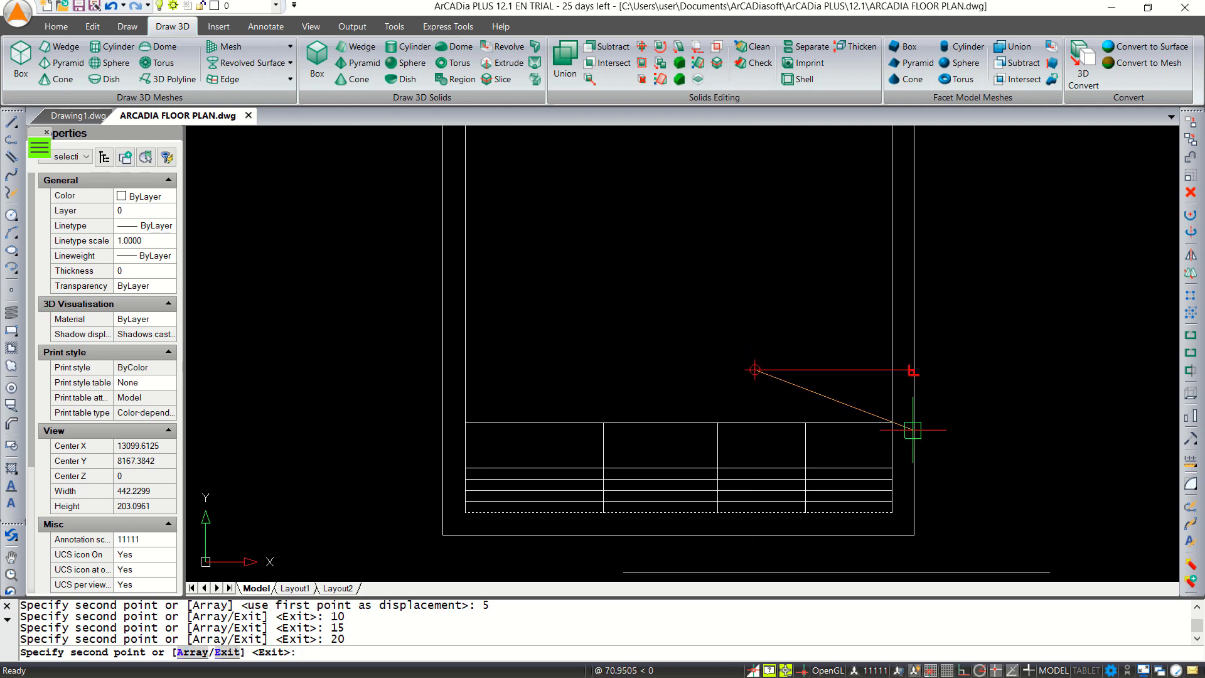
{"action": "key", "text": "Escape"}
- Trim the four copied horizontal lines out of the title block's second column
{"action": "middle_click_drag", "start_coordinate": [710, 495], "coordinate": [718, 484]}
{"action": "type", "text": "TR"}
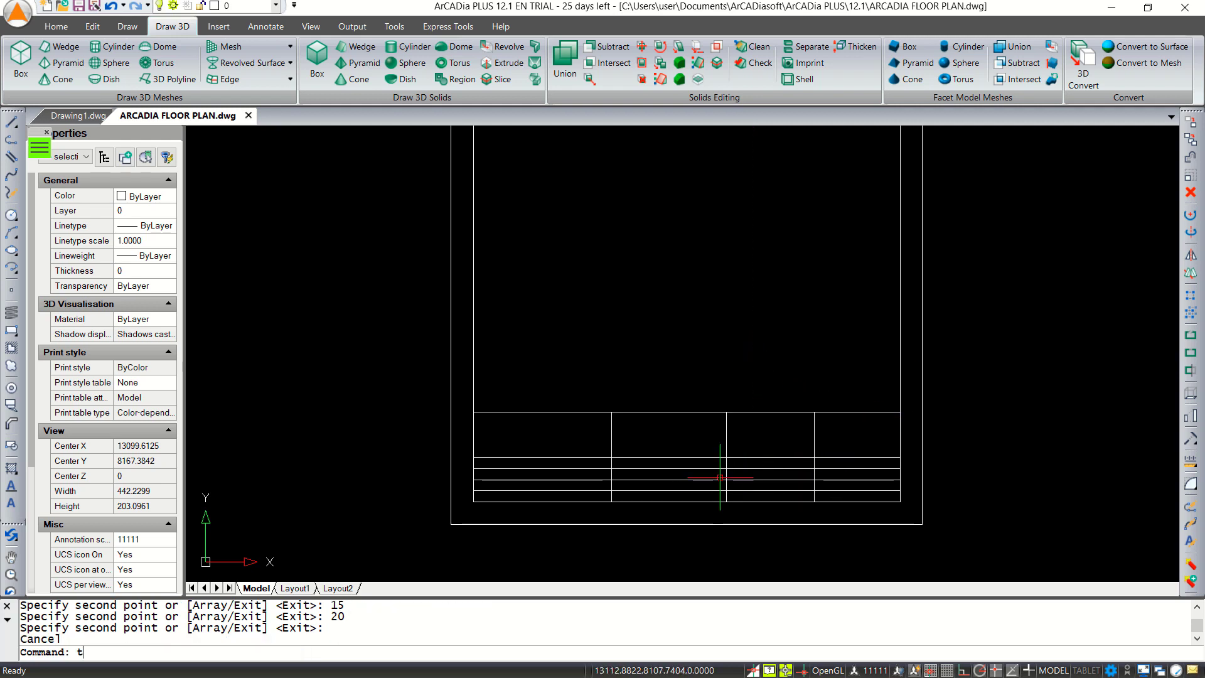
{"action": "key", "text": "Return"}
{"action": "key", "text": "Return"}
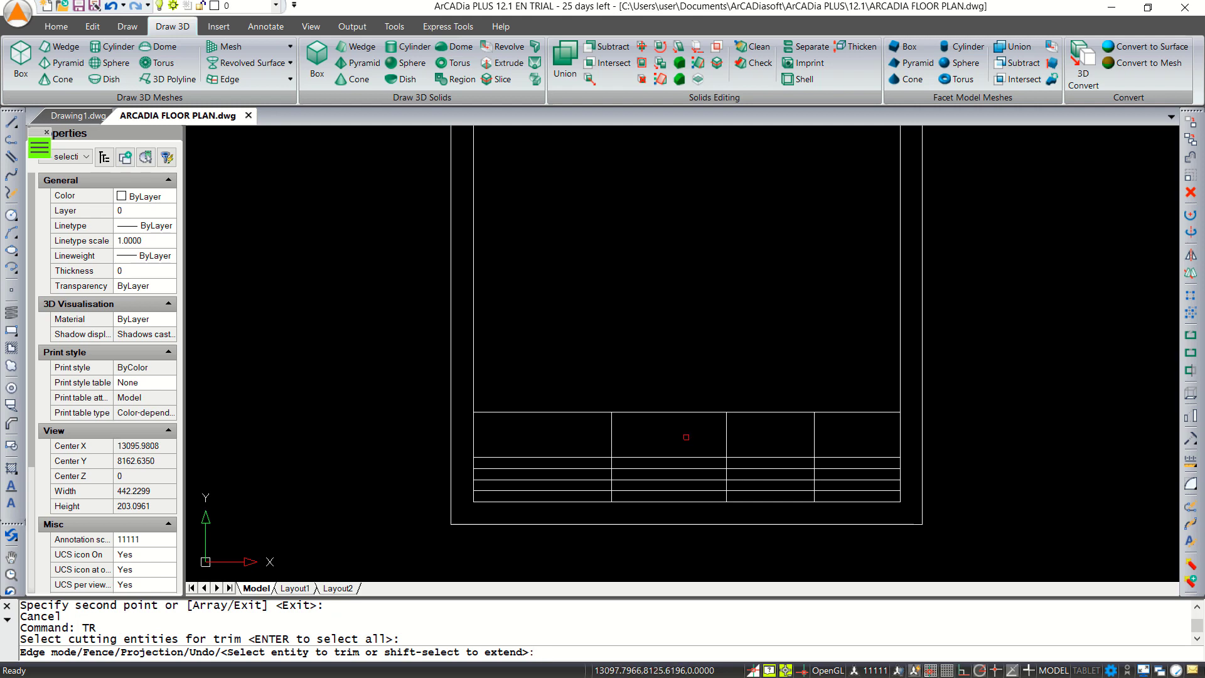
{"action": "left_click", "coordinate": [669, 445]}
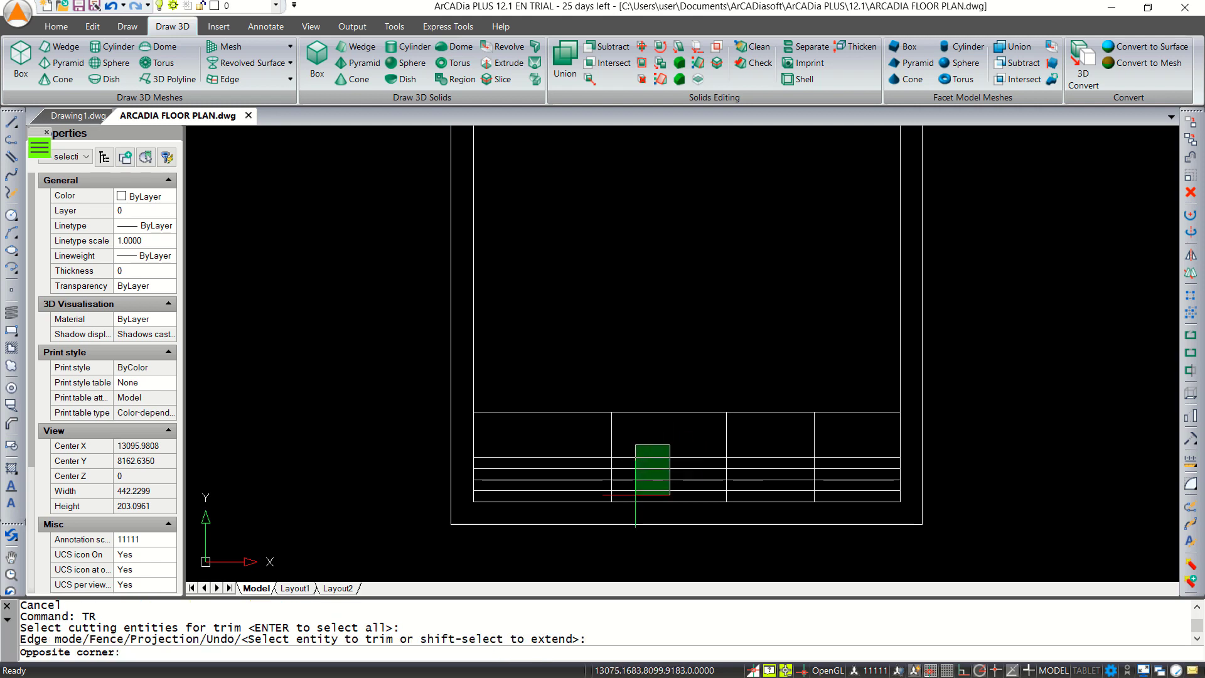
{"action": "left_click", "coordinate": [643, 493]}
{"action": "key", "text": "Escape"}
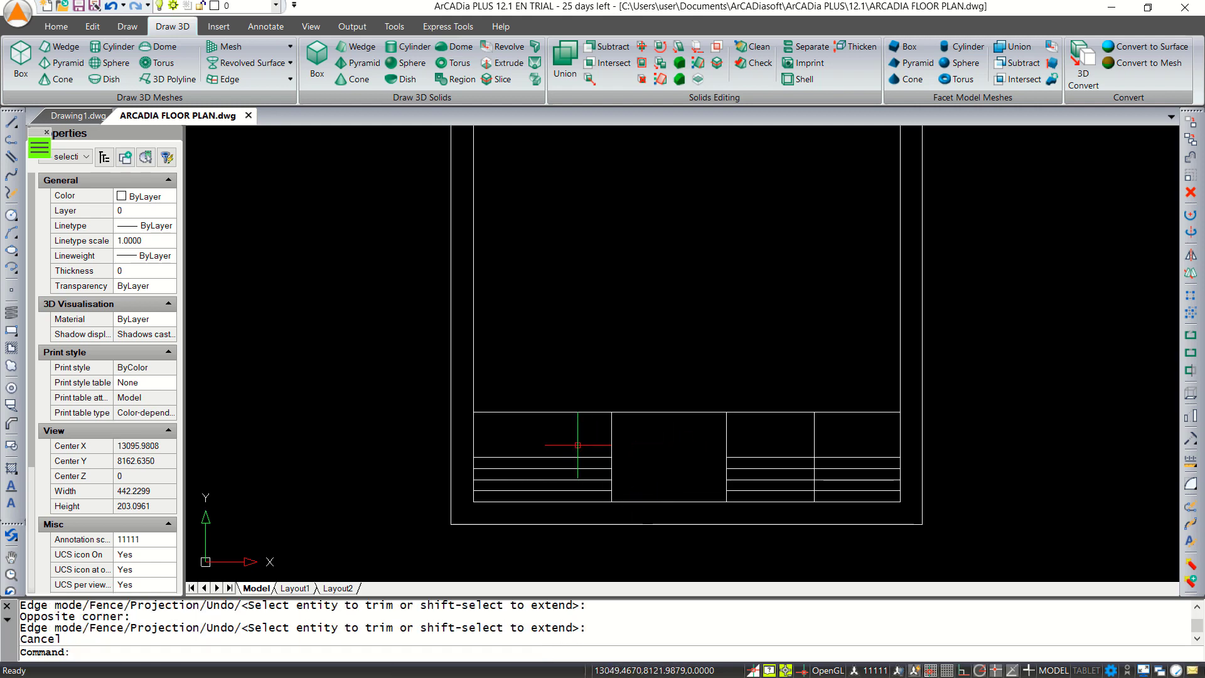
- Delete the four short horizontal lines left in the title block's first column
{"action": "left_click", "coordinate": [578, 445]}
{"action": "left_click", "coordinate": [530, 496]}
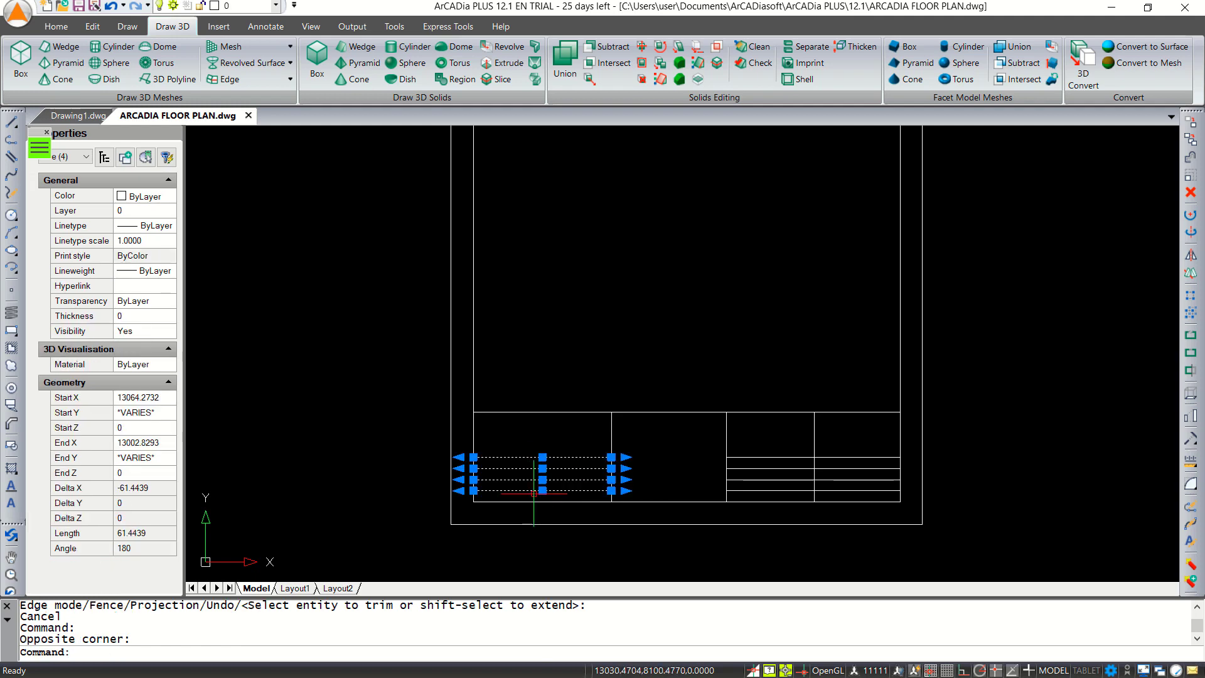
{"action": "key", "text": "Delete"}
- Extend the horizontal line 10 above the title block's bottom leftward across the second and first columns
{"action": "middle_click_drag", "start_coordinate": [682, 480], "coordinate": [692, 474]}
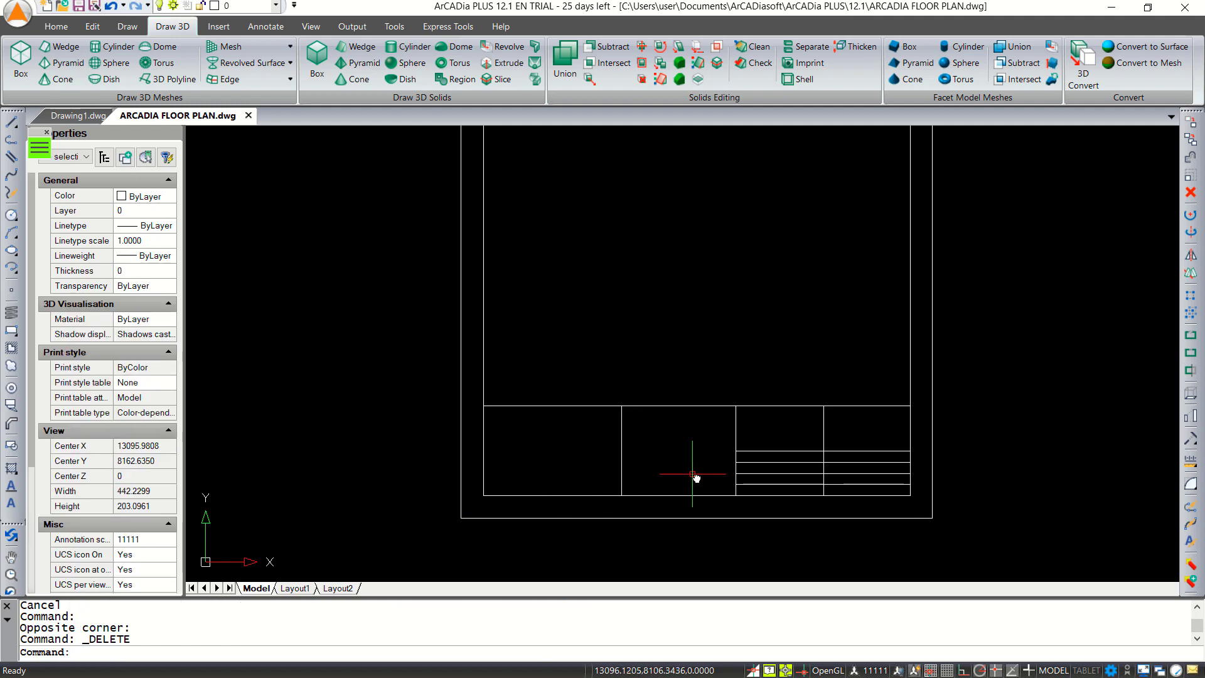
{"action": "type", "text": "TR"}
{"action": "key", "text": "Return"}
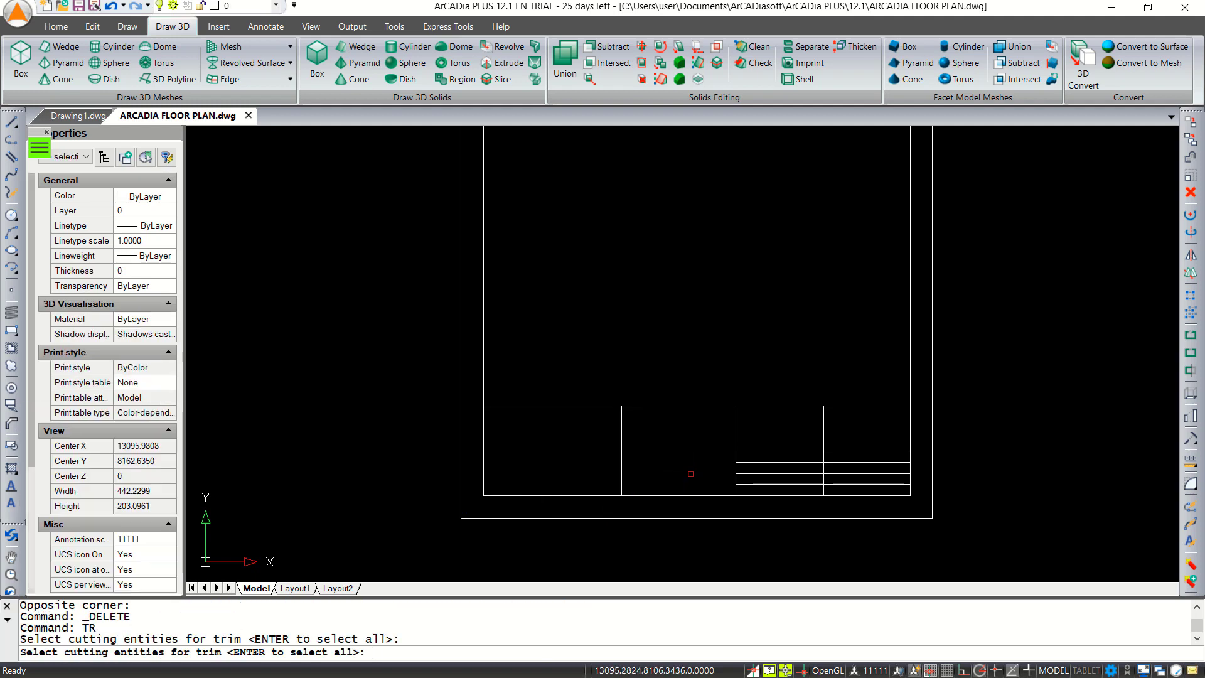
{"action": "key", "text": "Return"}
{"action": "left_click", "coordinate": [754, 473]}
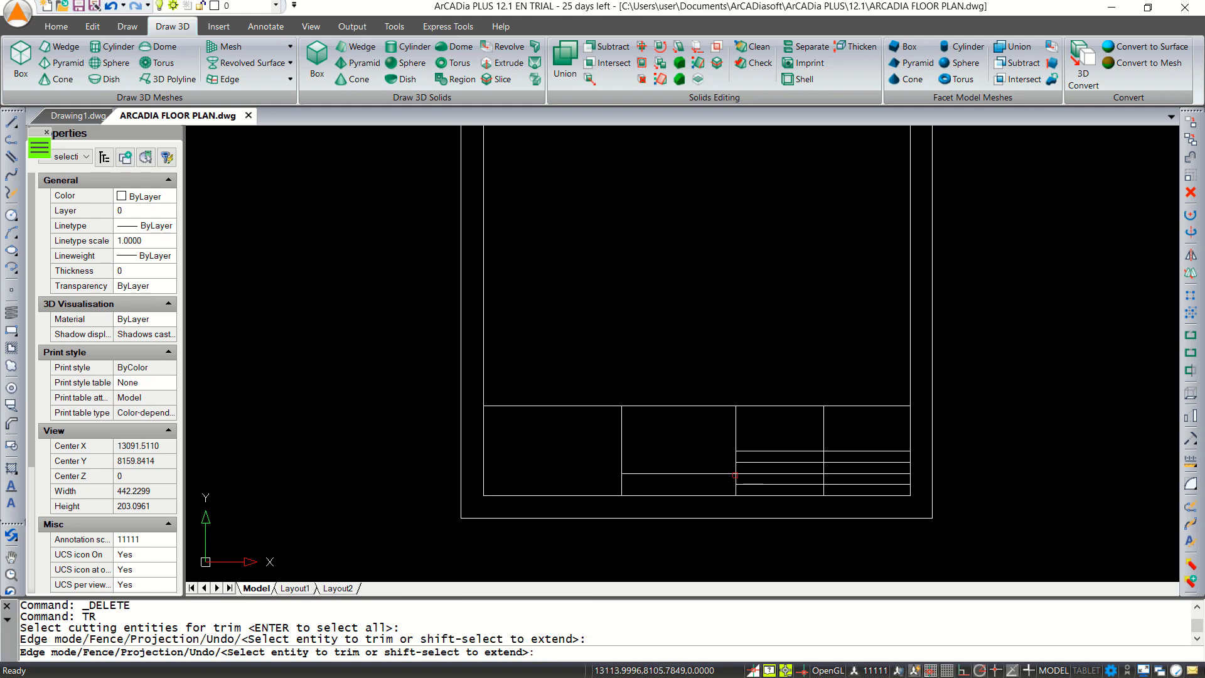
{"action": "left_click", "coordinate": [666, 473]}
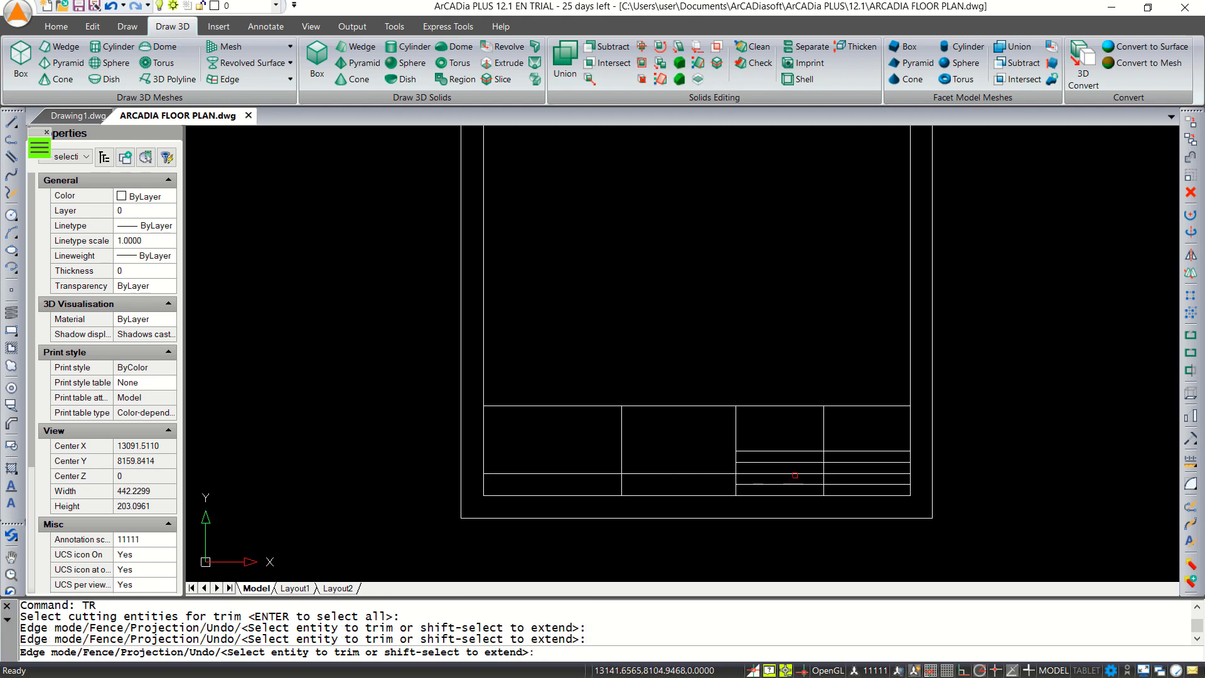
{"action": "key", "text": "Return"}
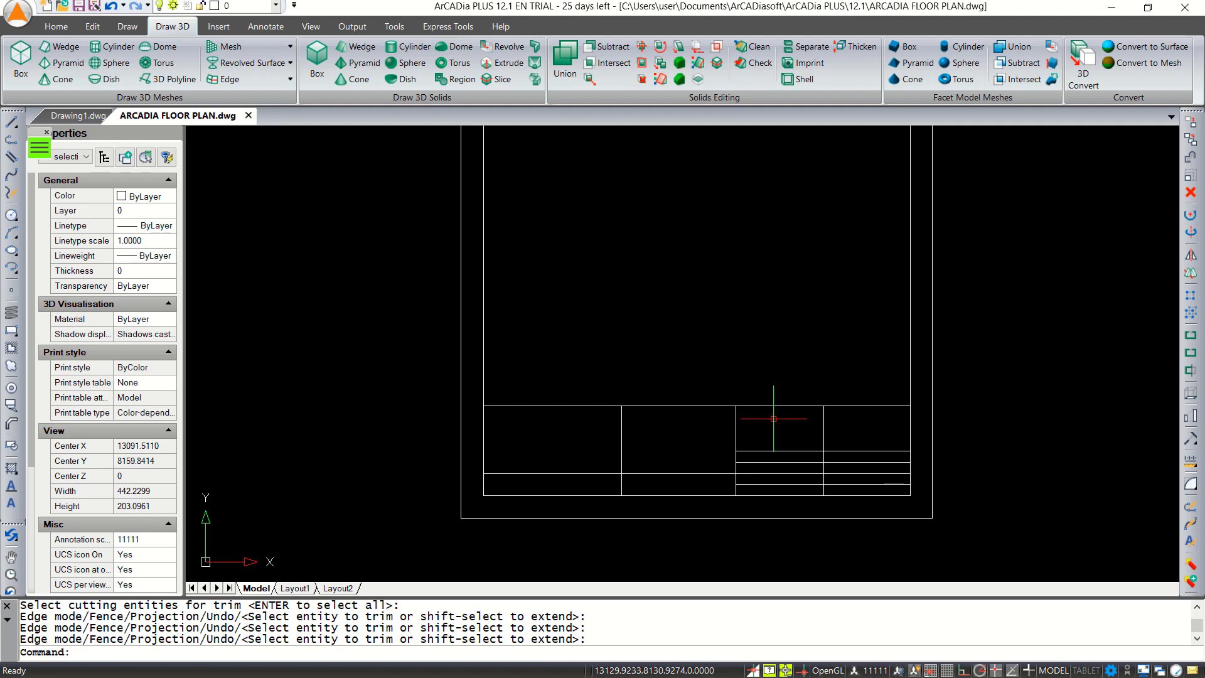
- Add a multiline text reading "NAME" with a height of 3 in the empty area above the title block
{"action": "middle_click_drag", "start_coordinate": [689, 437], "coordinate": [716, 445]}
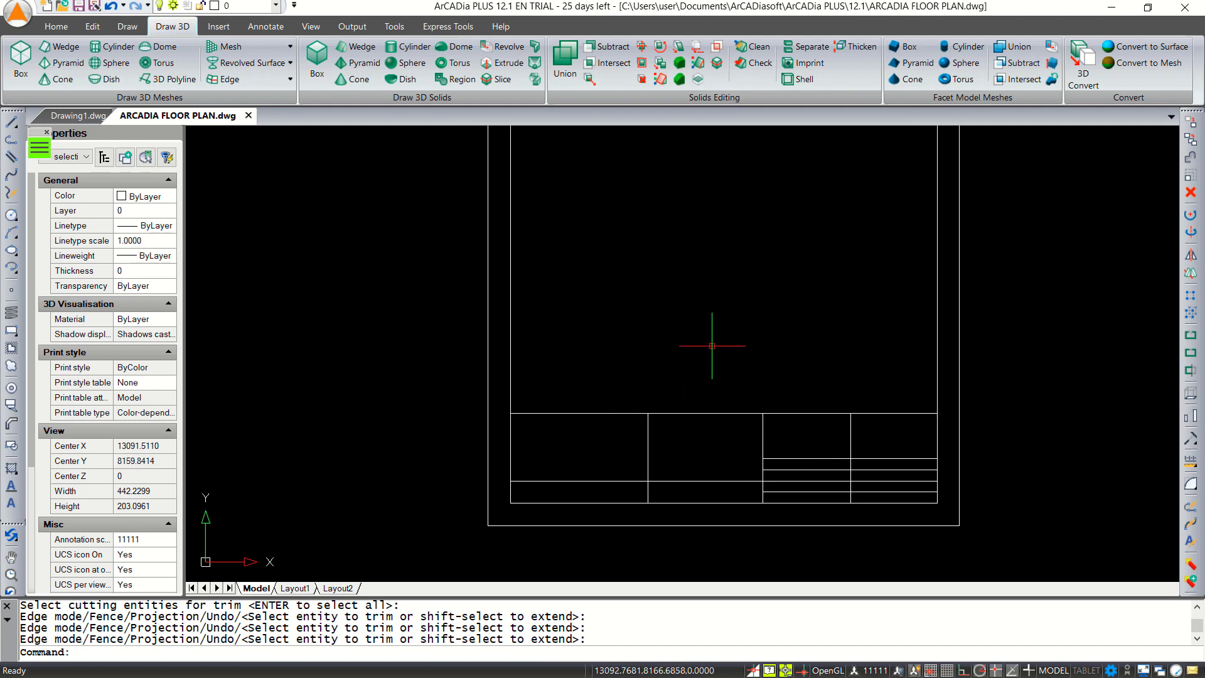
{"action": "type", "text": "mte"}
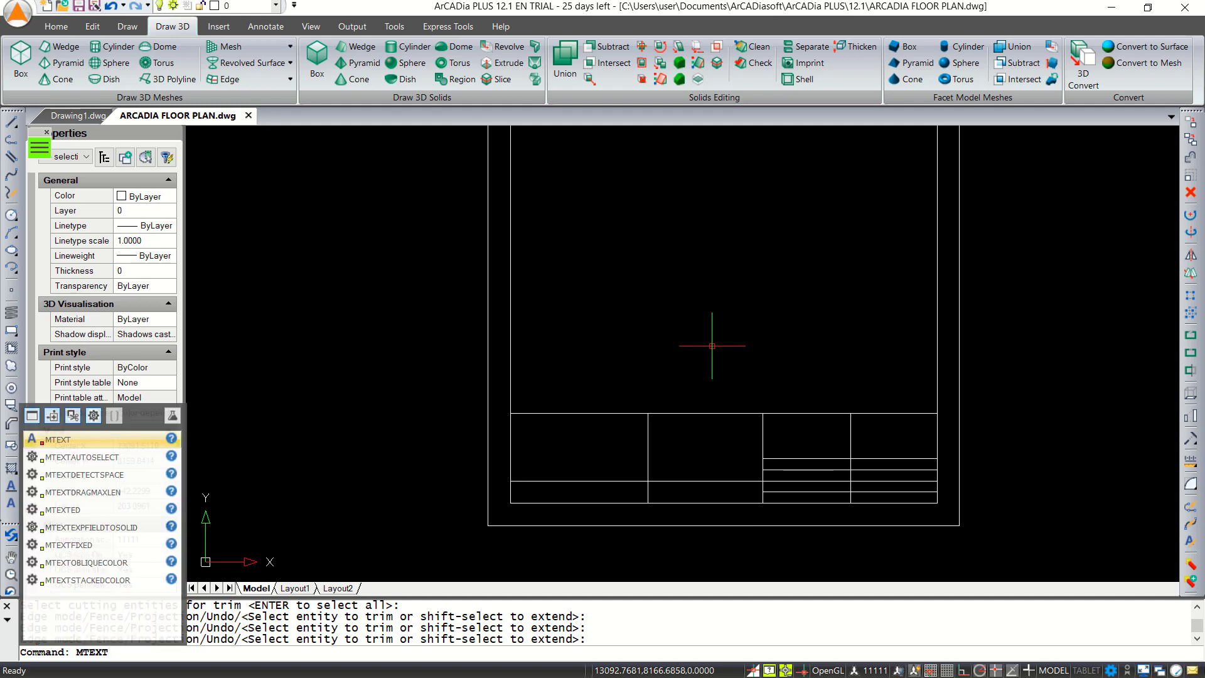
{"action": "key", "text": "Return"}
{"action": "left_click", "coordinate": [580, 249]}
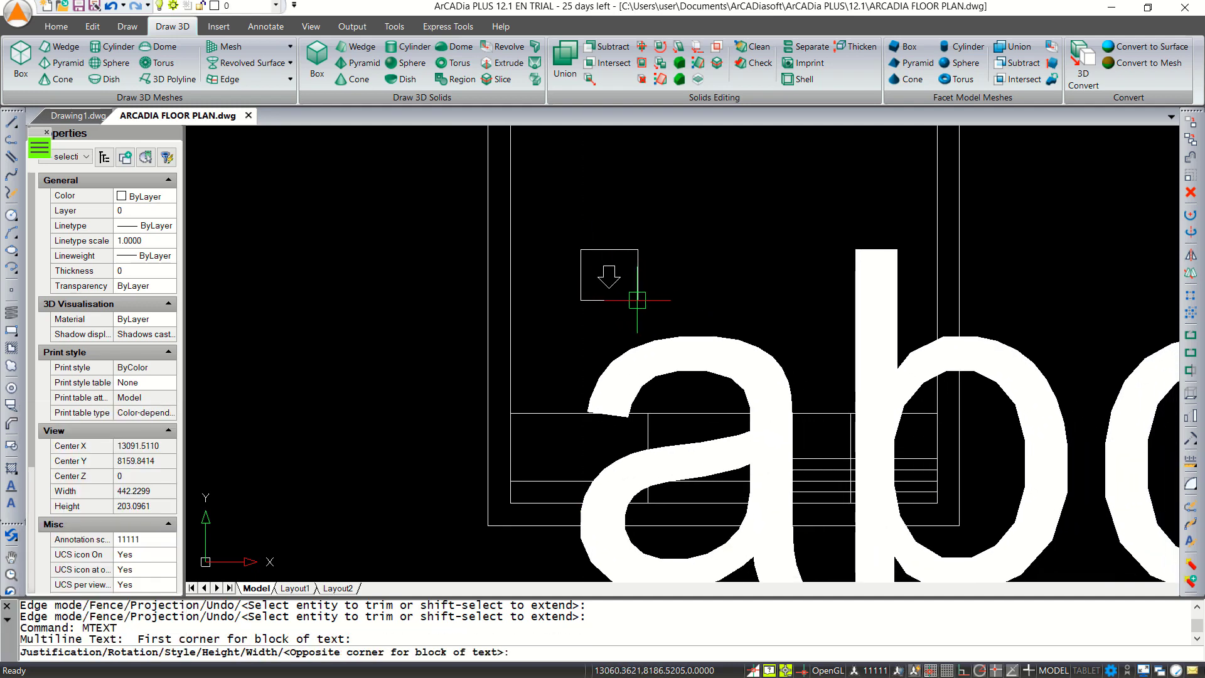
{"action": "left_click", "coordinate": [822, 346]}
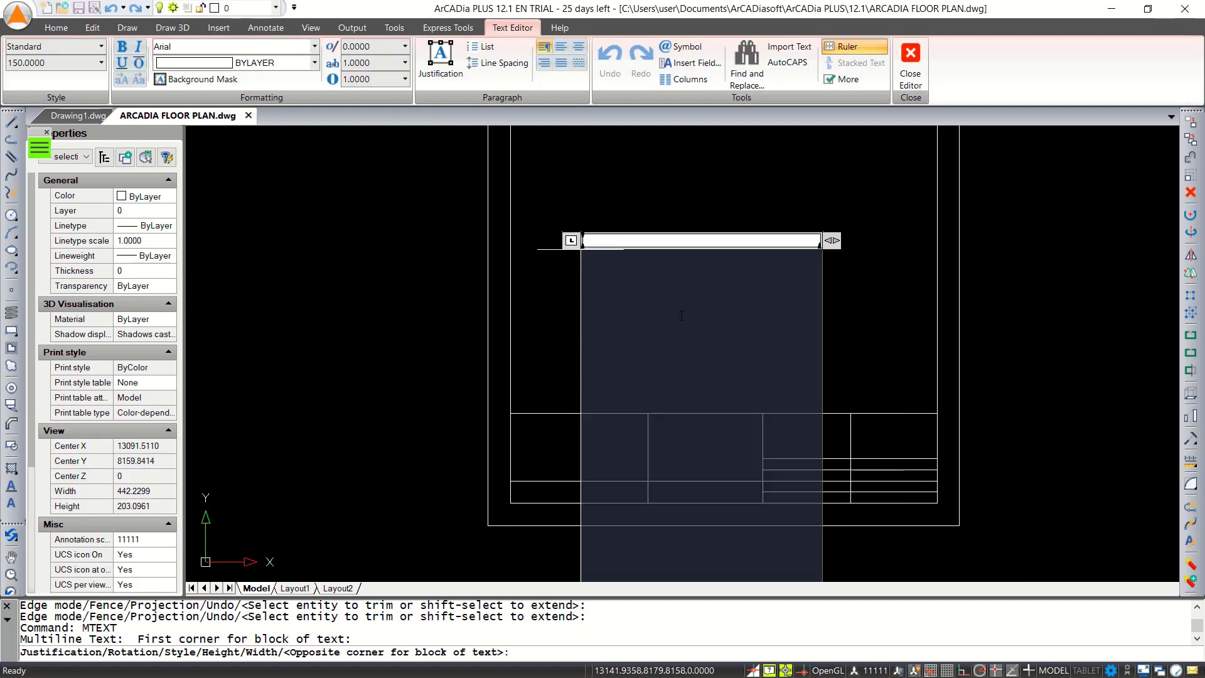
{"action": "left_click", "coordinate": [47, 63]}
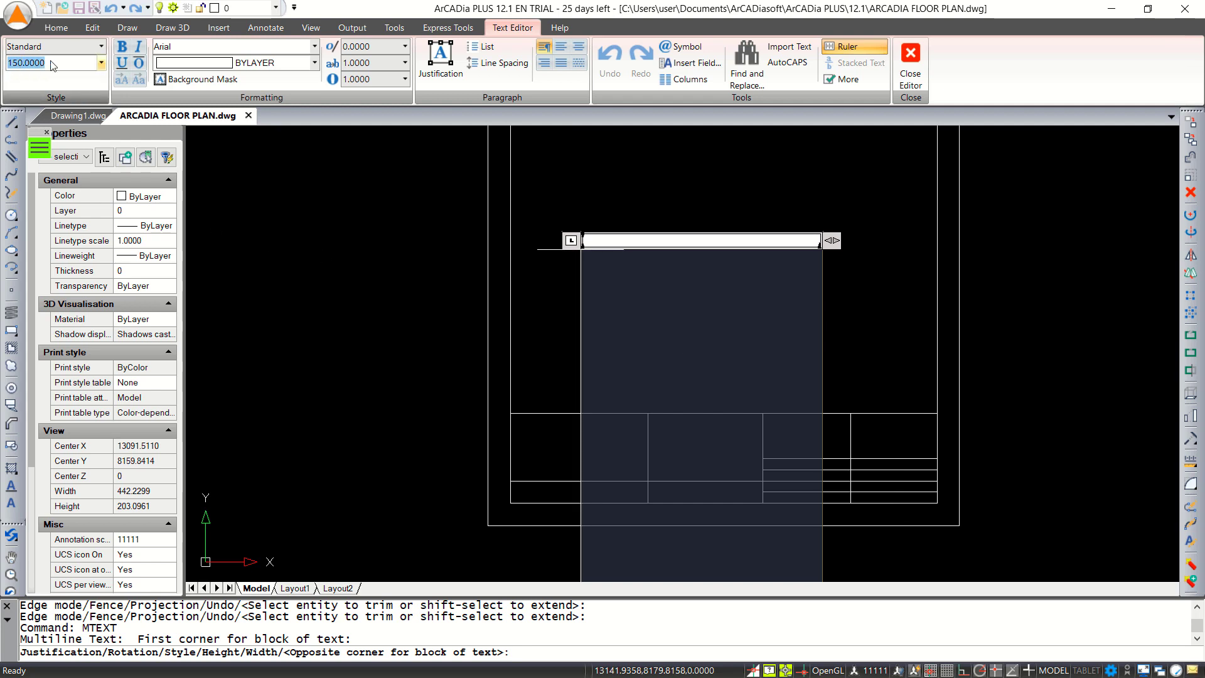
{"action": "type", "text": "3"}
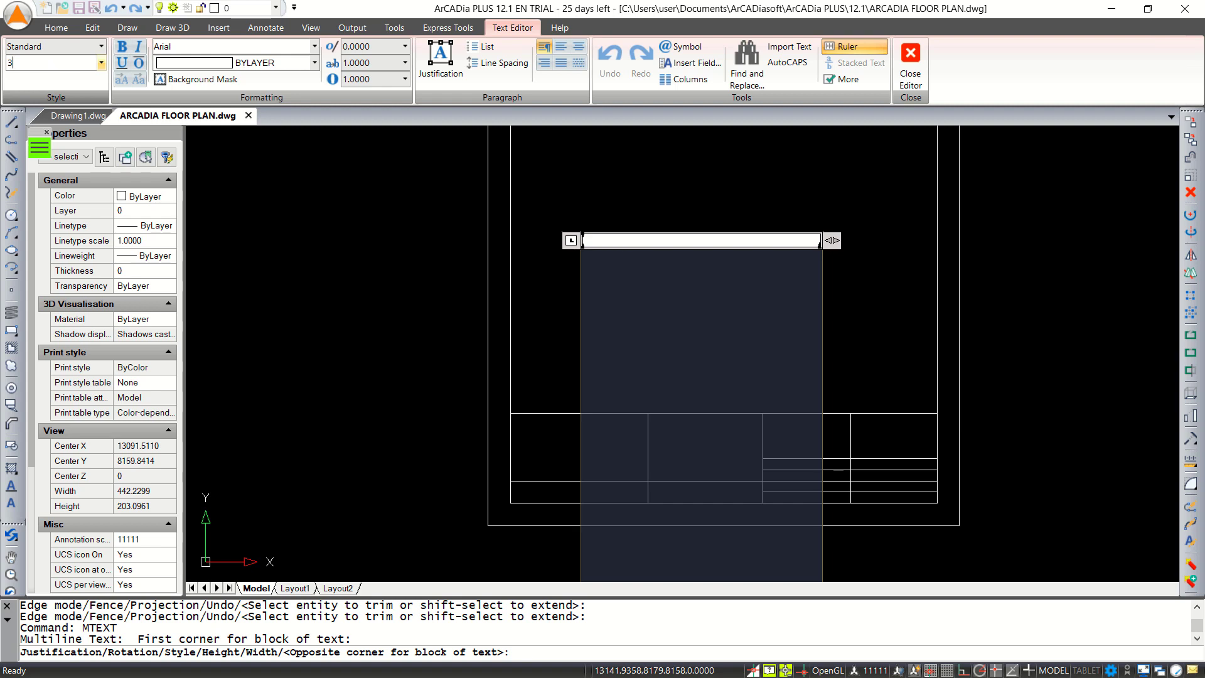
{"action": "key", "text": "Return"}
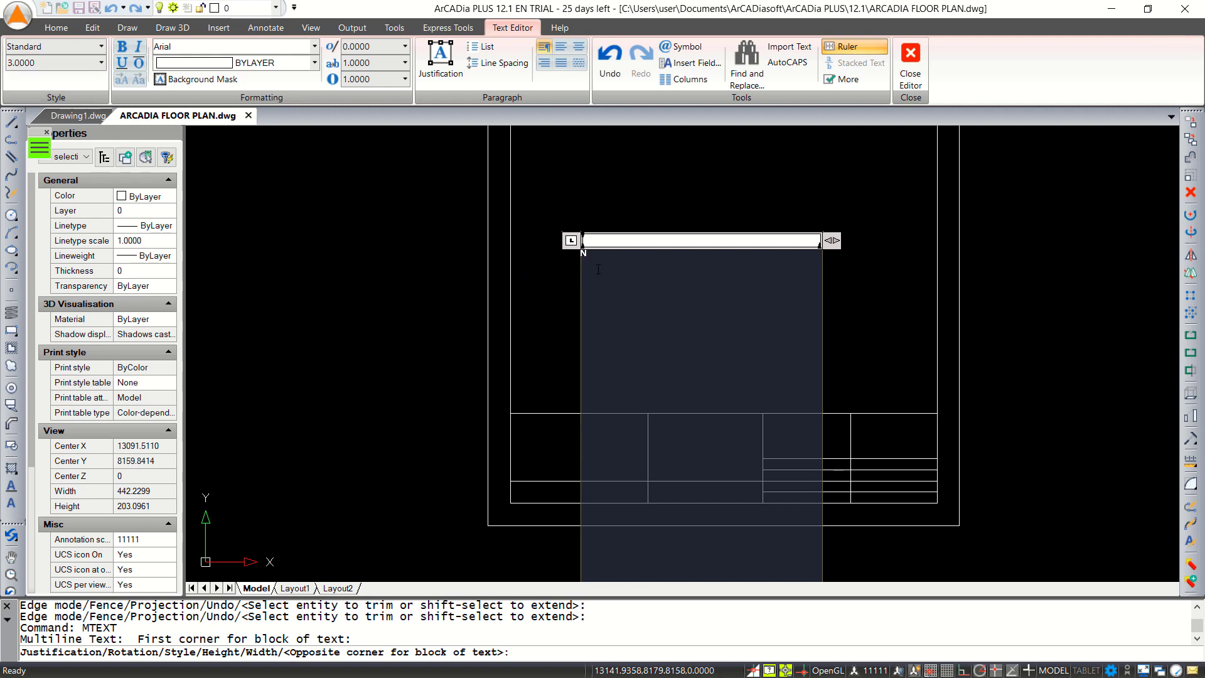
{"action": "left_click", "coordinate": [748, 175]}
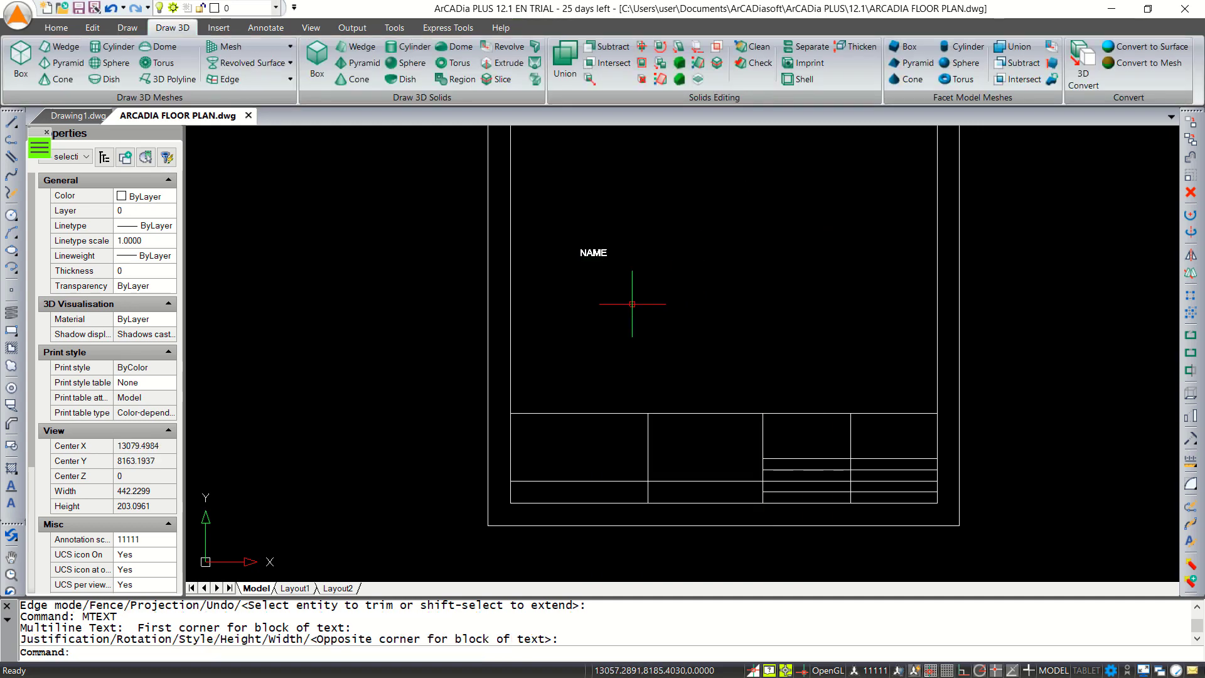
- Move the NAME text into the upper left corner of the title block's first cell
{"action": "type", "text": "M"}
{"action": "key", "text": "Return"}
{"action": "left_click_drag", "start_coordinate": [626, 302], "coordinate": [600, 231]}
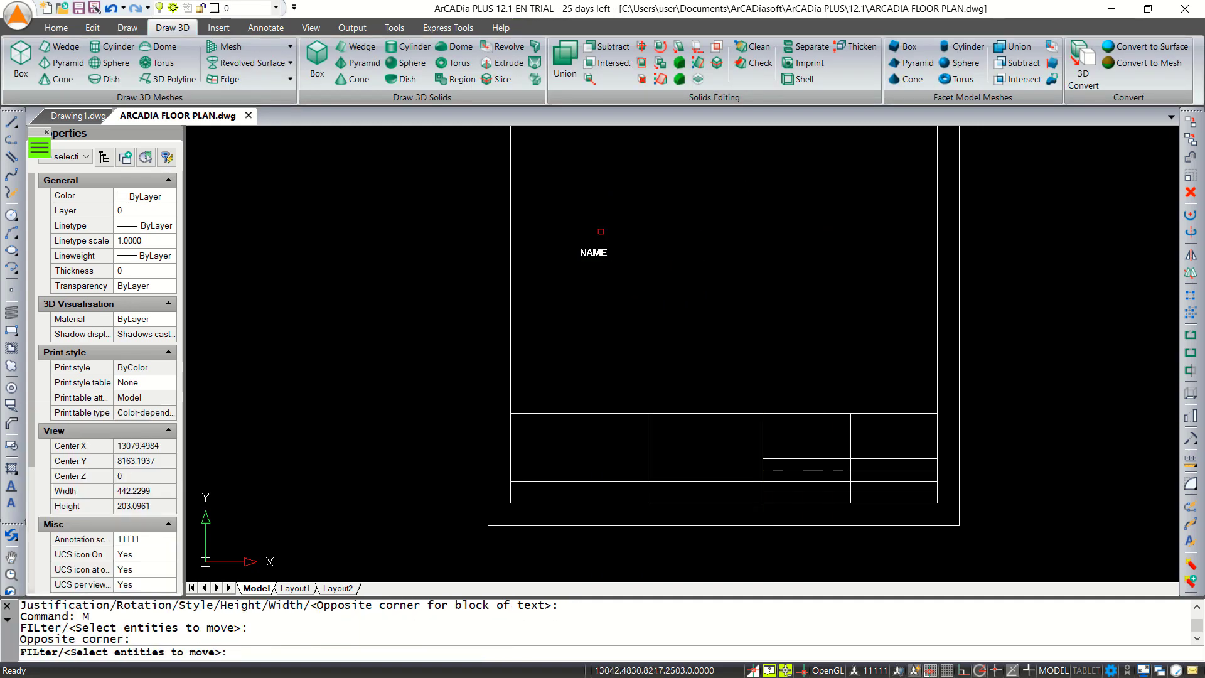
{"action": "left_click", "coordinate": [606, 252]}
{"action": "key", "text": "Return"}
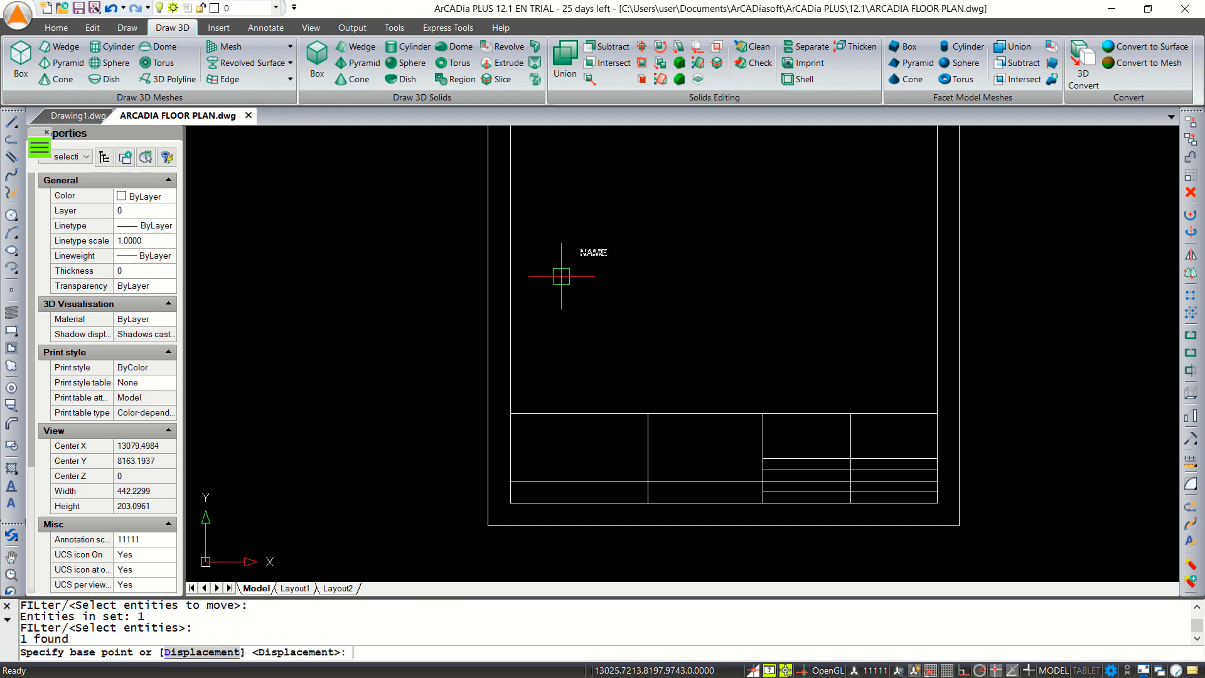
{"action": "left_click", "coordinate": [579, 255]}
{"action": "scroll", "coordinate": [546, 407], "scroll_direction": "up", "scroll_amount": 5}
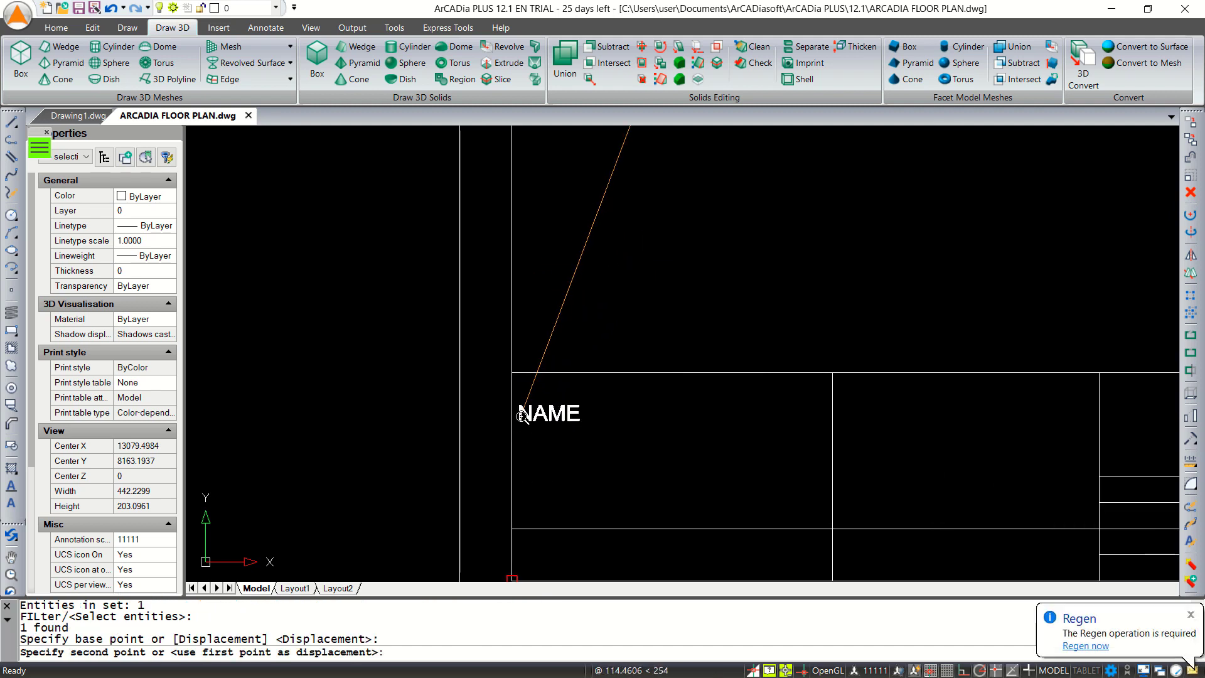
{"action": "left_click", "coordinate": [524, 377]}
- Copy the NAME text horizontally into the upper left corners of the top cells in the other three columns
{"action": "scroll", "coordinate": [576, 379], "scroll_direction": "down", "scroll_amount": 4}
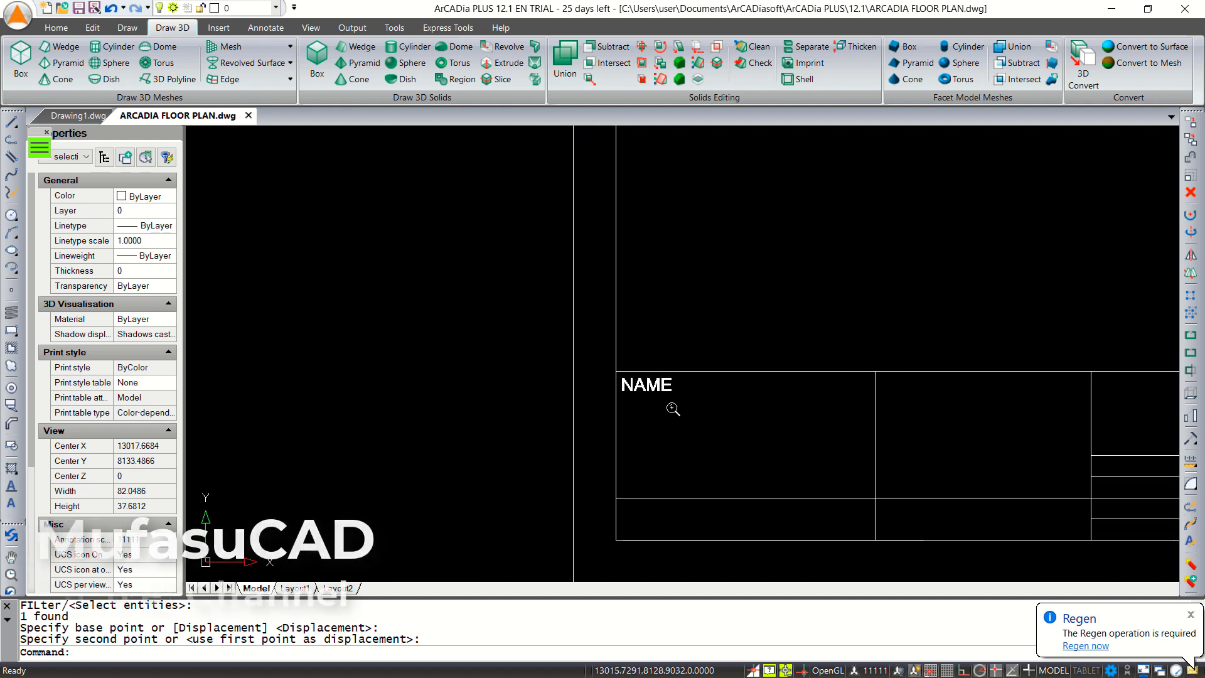
{"action": "type", "text": "CO"}
{"action": "key", "text": "Return"}
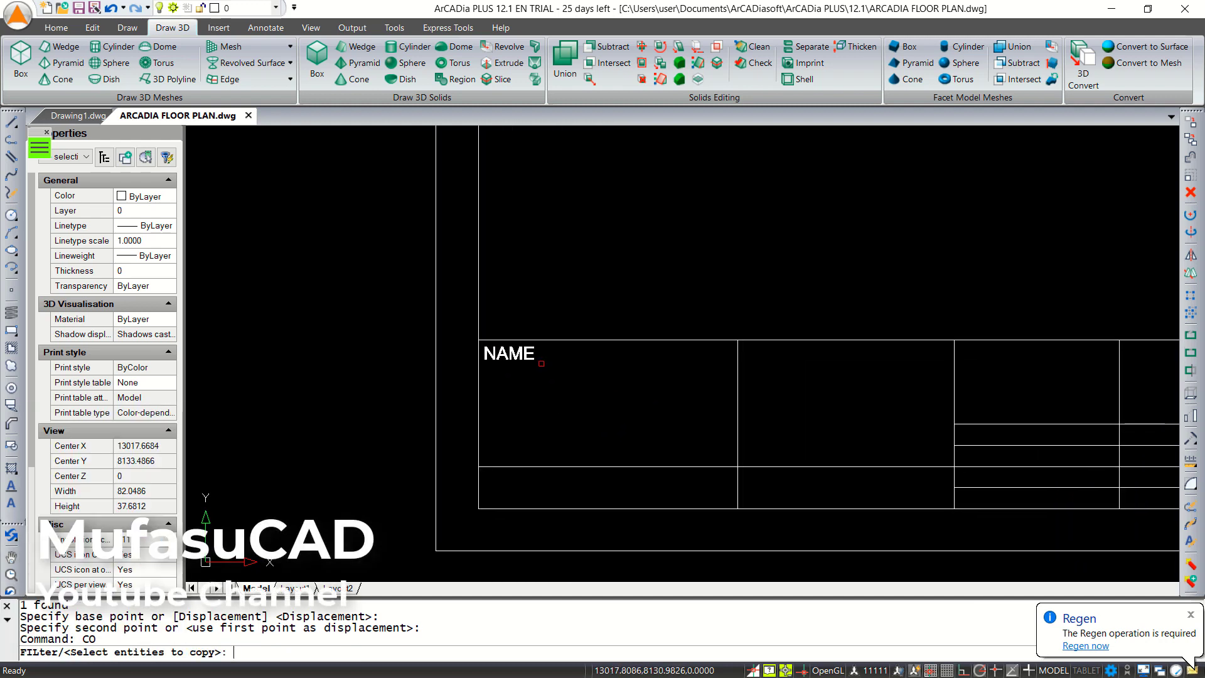
{"action": "left_click", "coordinate": [520, 356]}
{"action": "key", "text": "Return"}
{"action": "scroll", "coordinate": [655, 395], "scroll_direction": "down", "scroll_amount": 3}
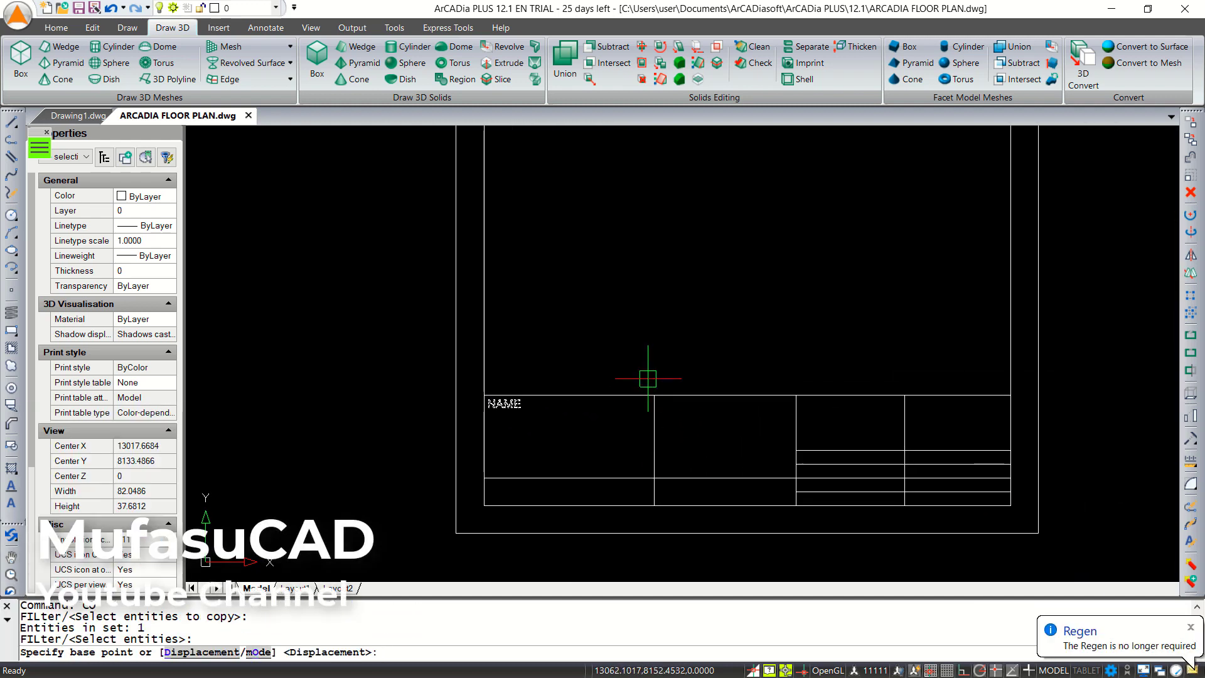
{"action": "left_click", "coordinate": [633, 302]}
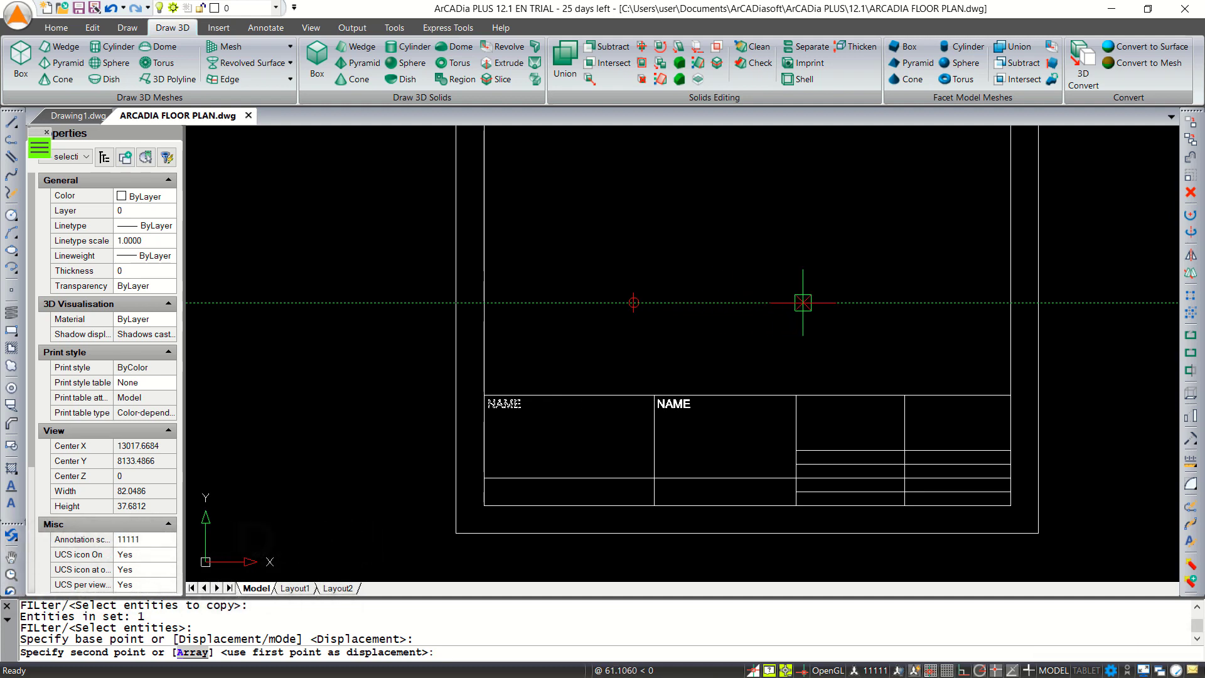
{"action": "left_click", "coordinate": [804, 303]}
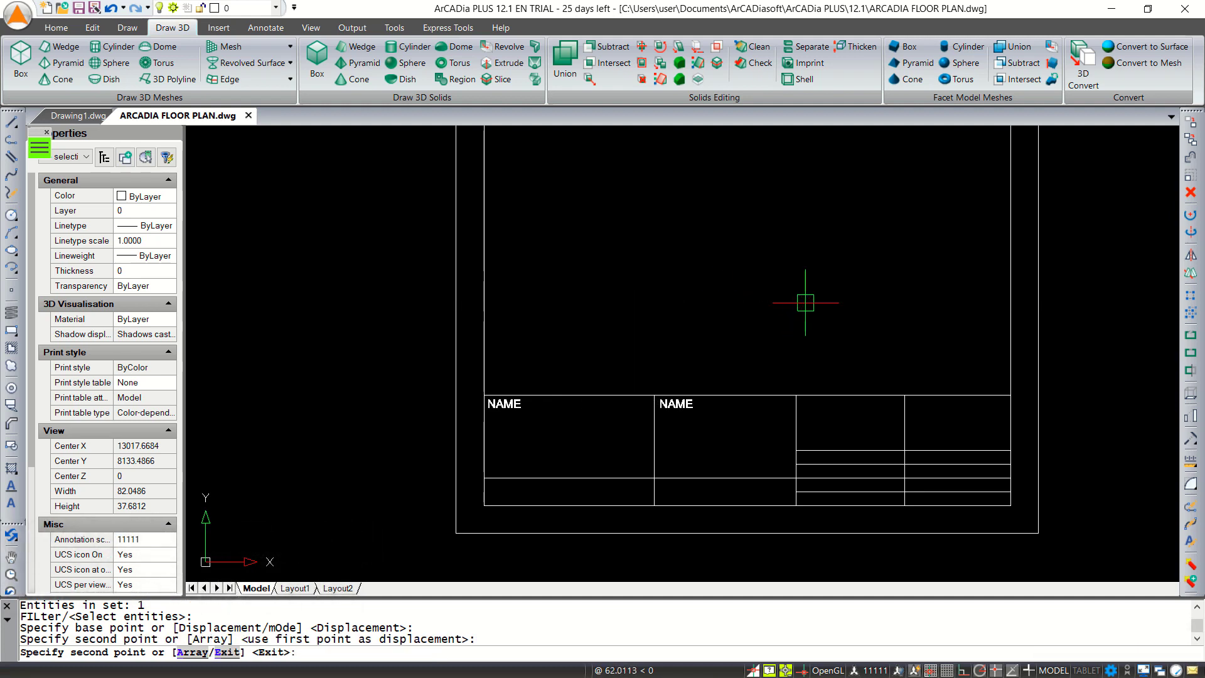
{"action": "left_click", "coordinate": [945, 302]}
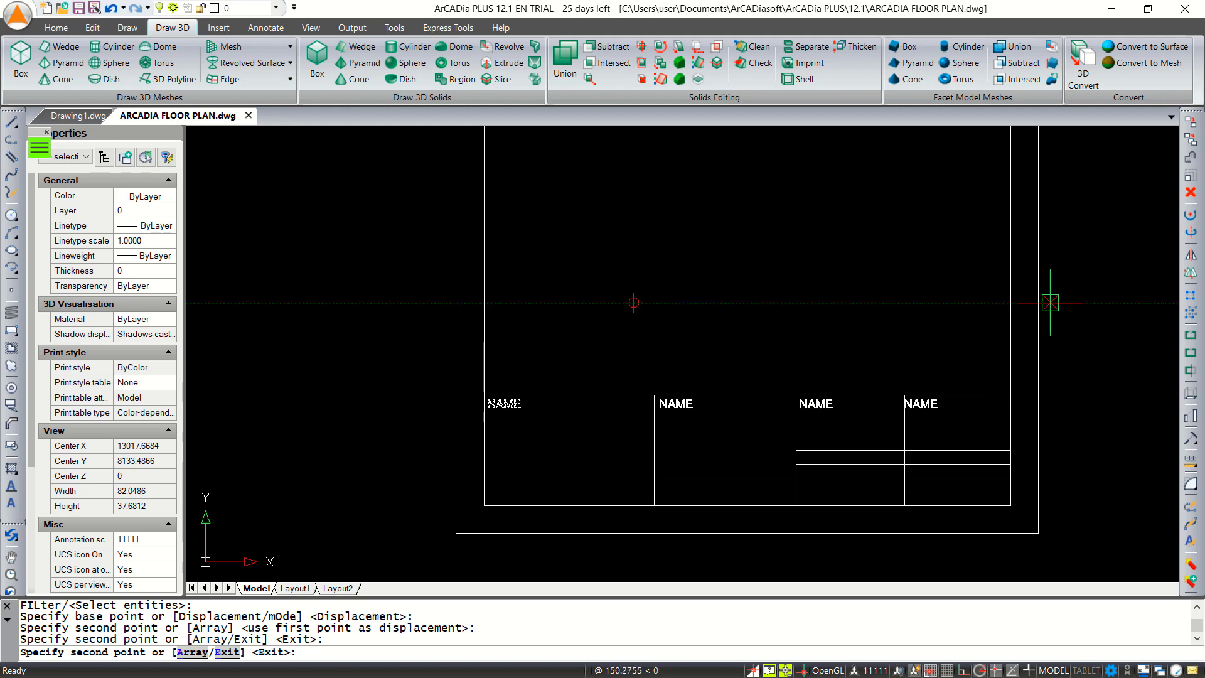
{"action": "left_click", "coordinate": [1055, 302]}
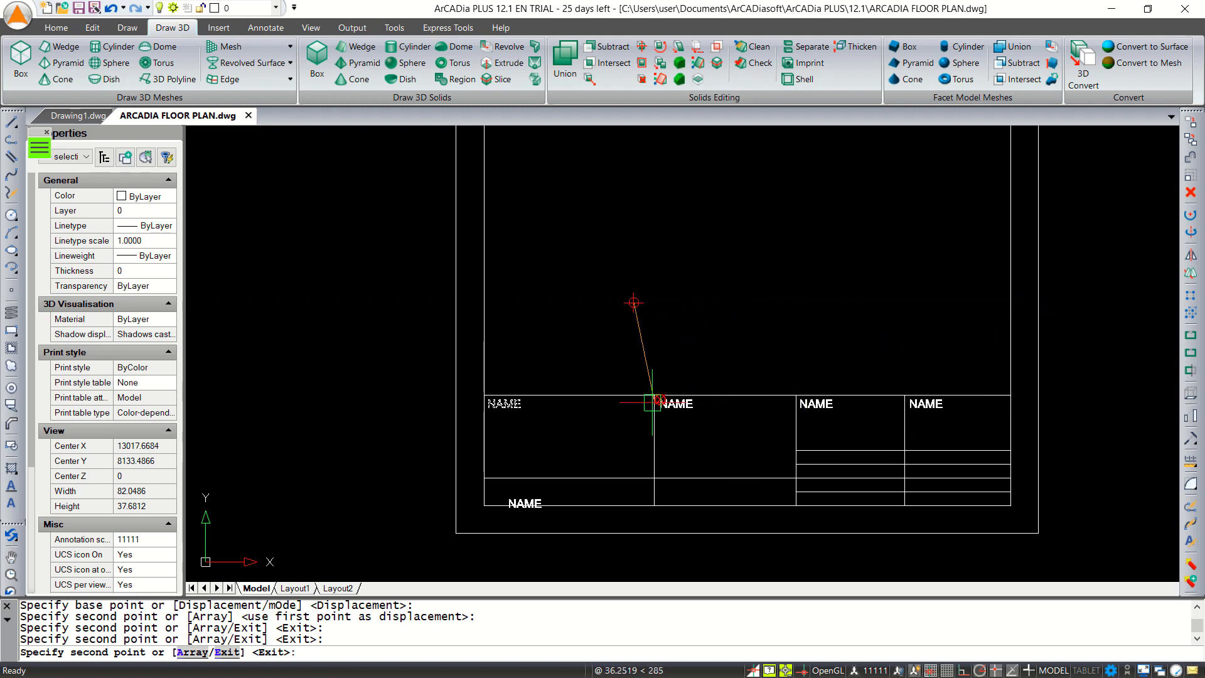
{"action": "key", "text": "Escape"}
- Copy the NAME texts of the first and second columns straight down into the bottom cells of those columns
{"action": "type", "text": "CO"}
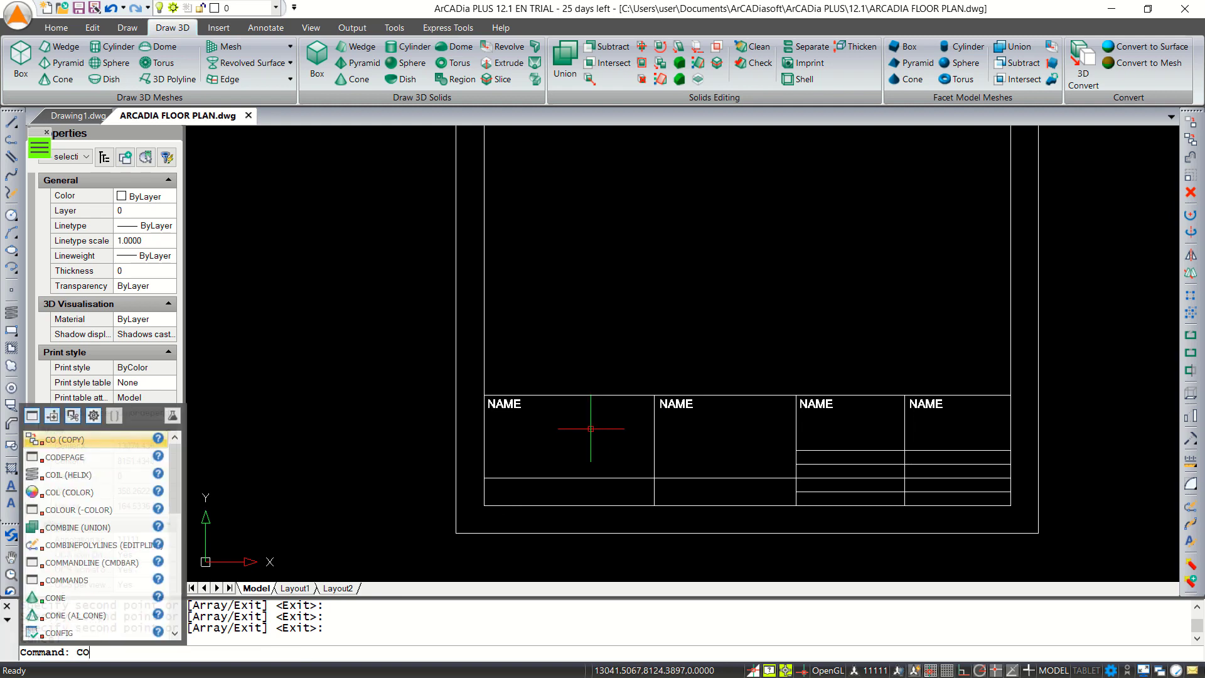
{"action": "key", "text": "Return"}
{"action": "left_click", "coordinate": [505, 405]}
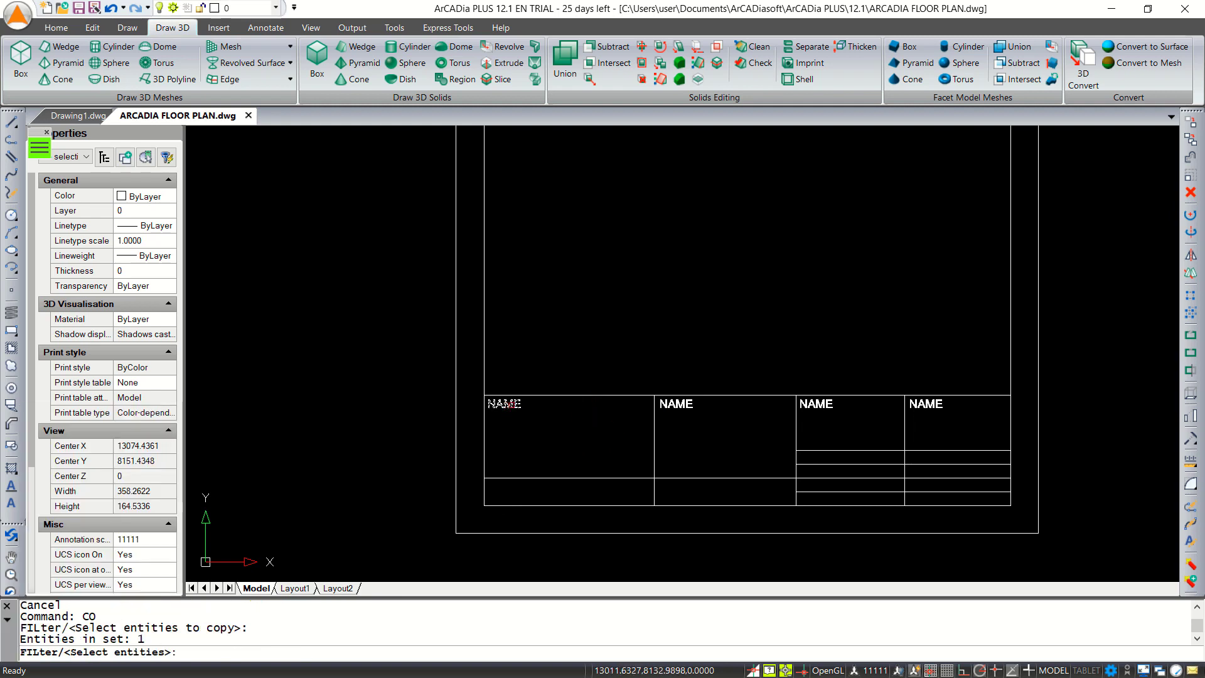
{"action": "left_click", "coordinate": [688, 405]}
{"action": "key", "text": "Return"}
{"action": "left_click", "coordinate": [703, 159]}
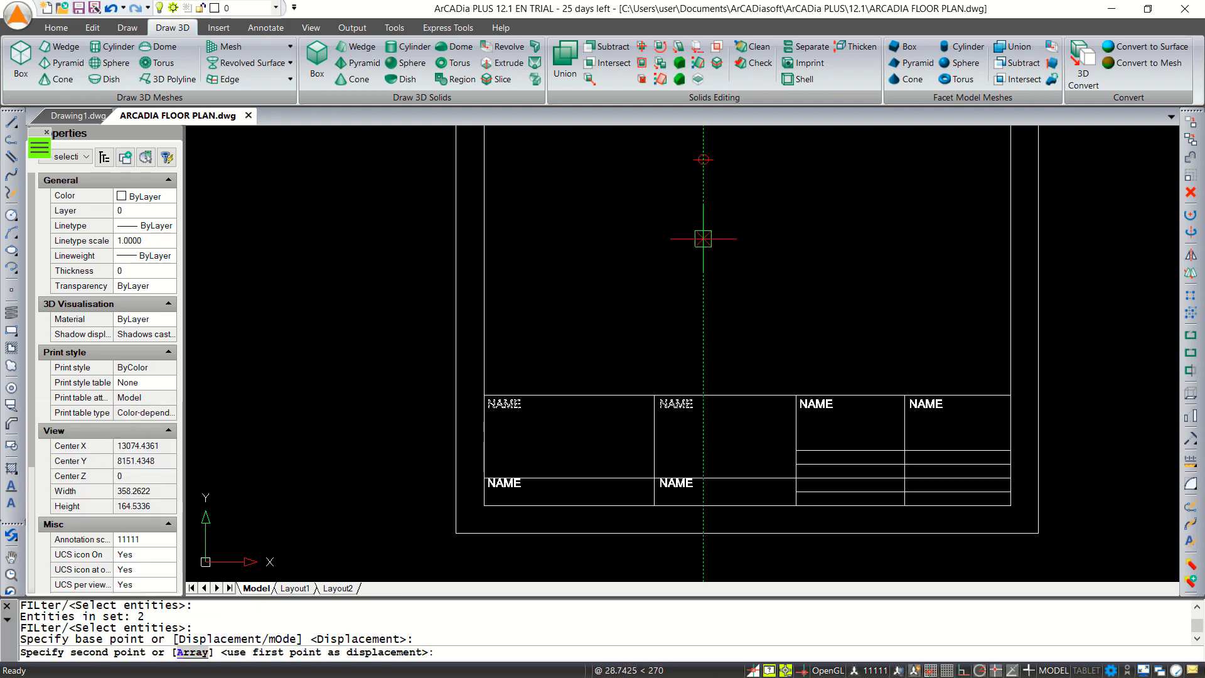
{"action": "left_click", "coordinate": [703, 244]}
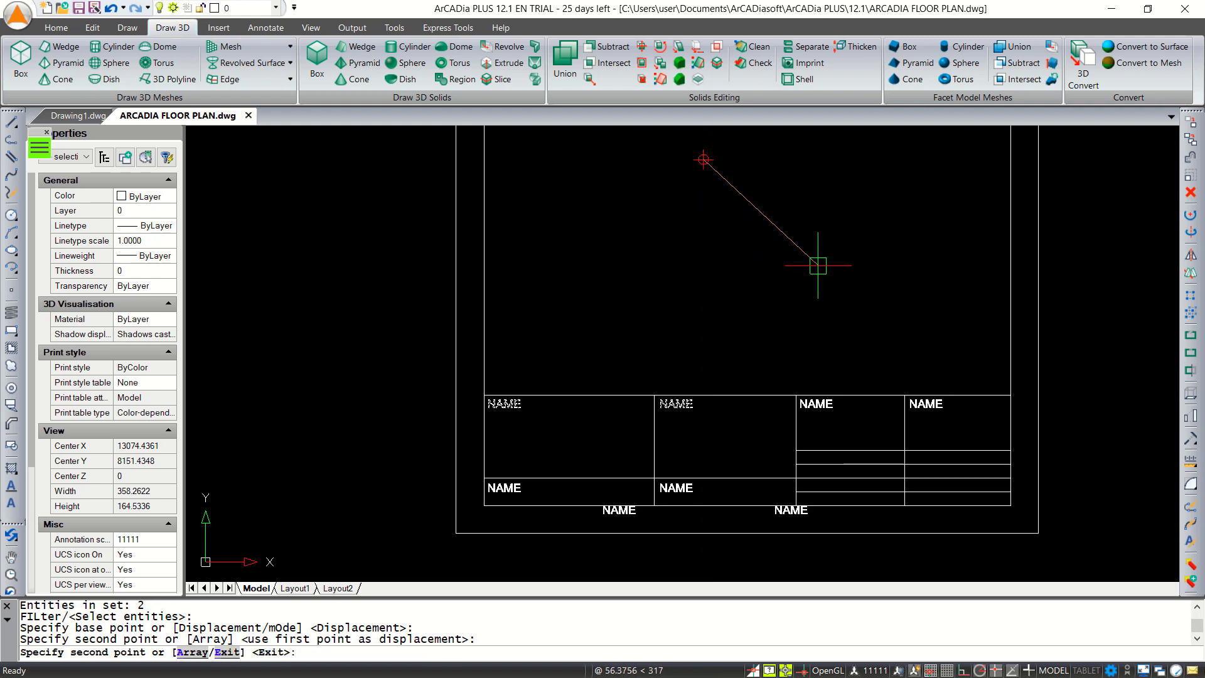
{"action": "key", "text": "Return"}
- Copy the top NAME texts of the third and fourth columns straight down into each of the four narrow rows below
{"action": "middle_click_drag", "start_coordinate": [817, 265], "coordinate": [680, 249]}
{"action": "type", "text": "CO"}
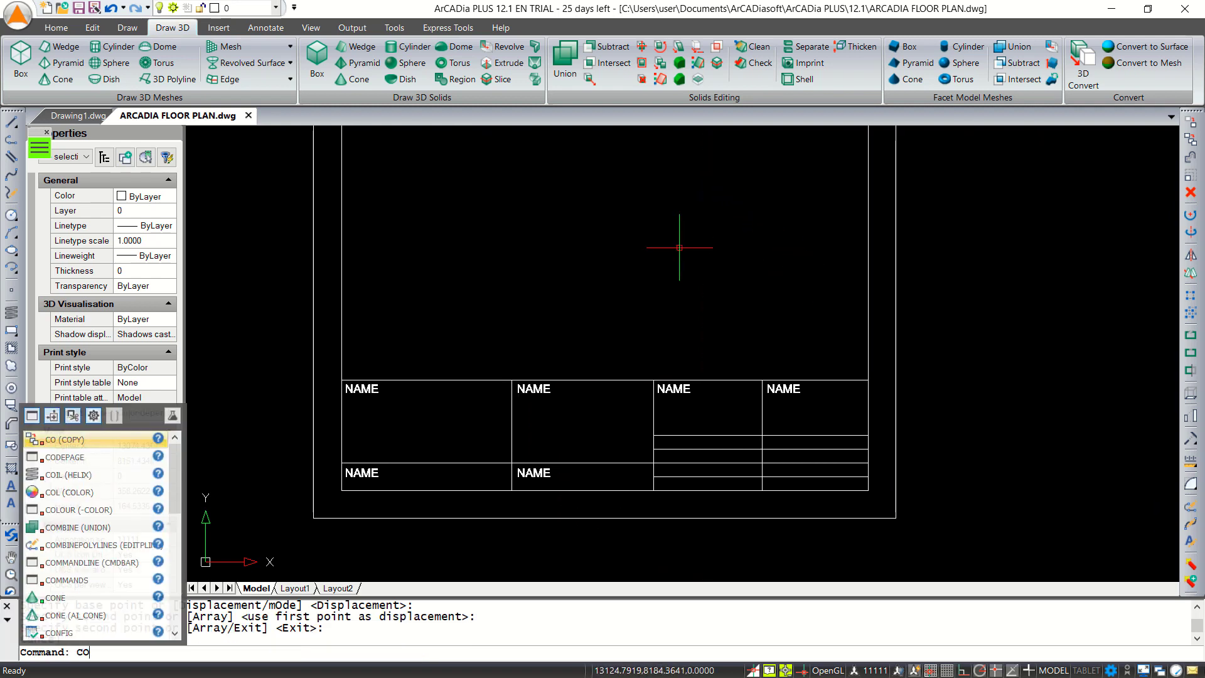
{"action": "key", "text": "Return"}
{"action": "left_click_drag", "start_coordinate": [665, 386], "coordinate": [670, 395]}
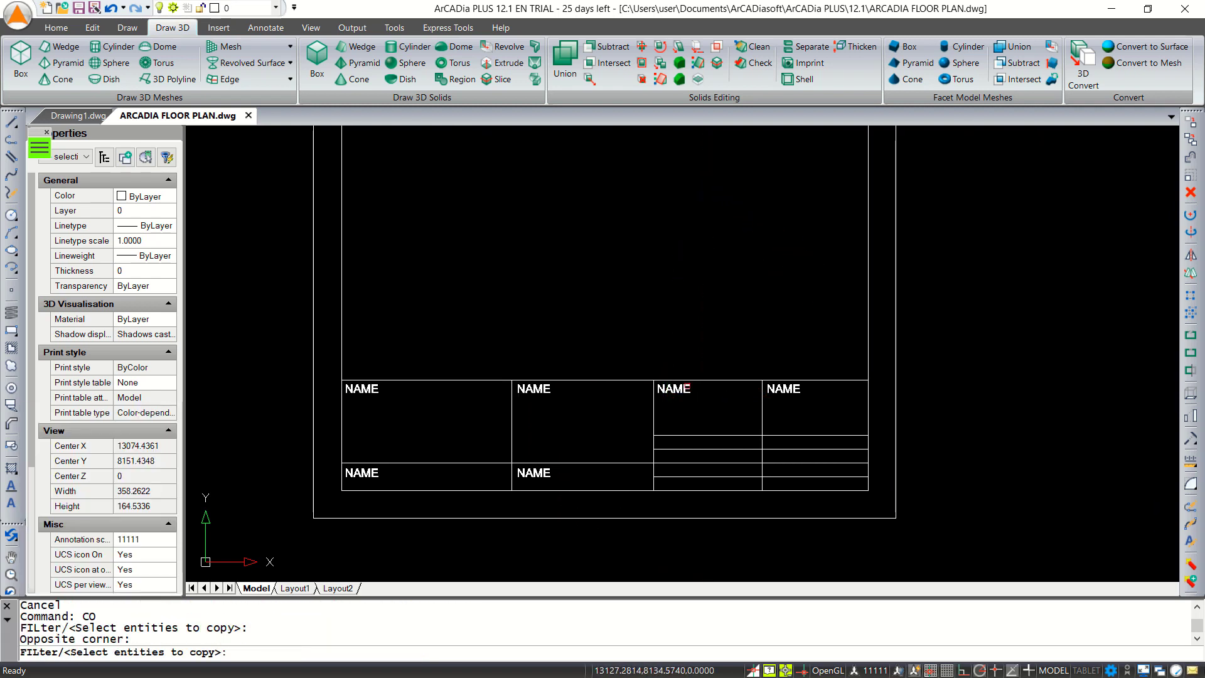
{"action": "left_click", "coordinate": [688, 387]}
{"action": "left_click", "coordinate": [775, 392]}
{"action": "key", "text": "Return"}
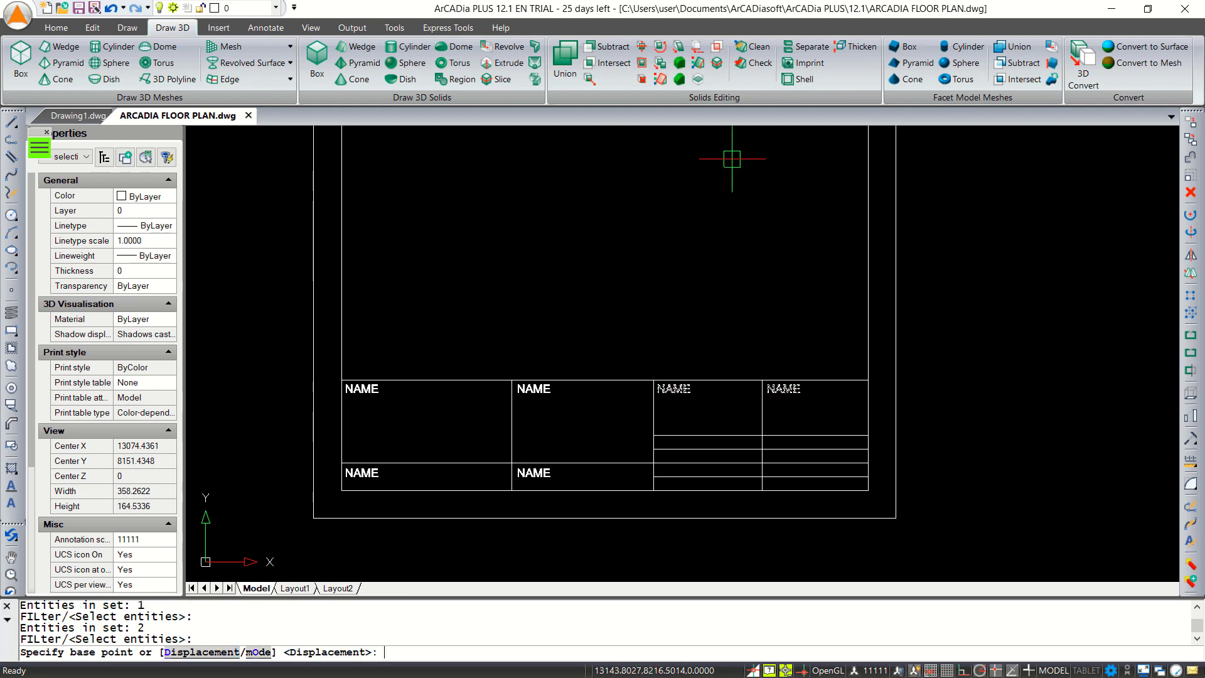
{"action": "left_click", "coordinate": [732, 158]}
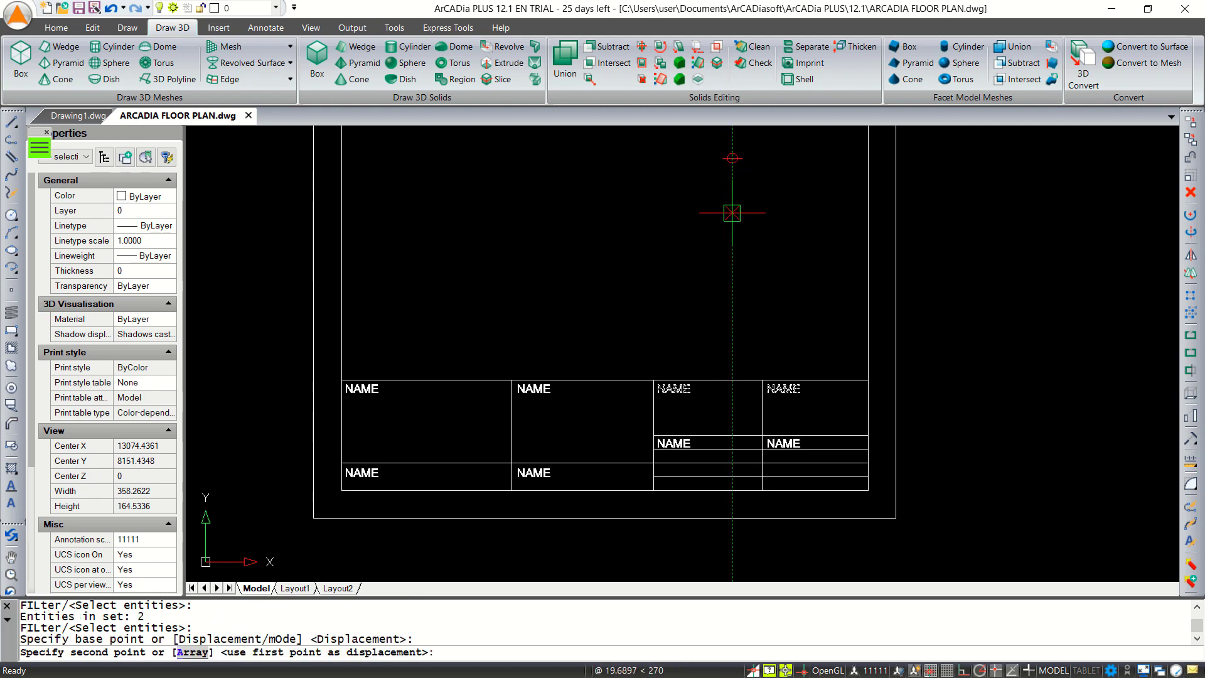
{"action": "left_click", "coordinate": [732, 211]}
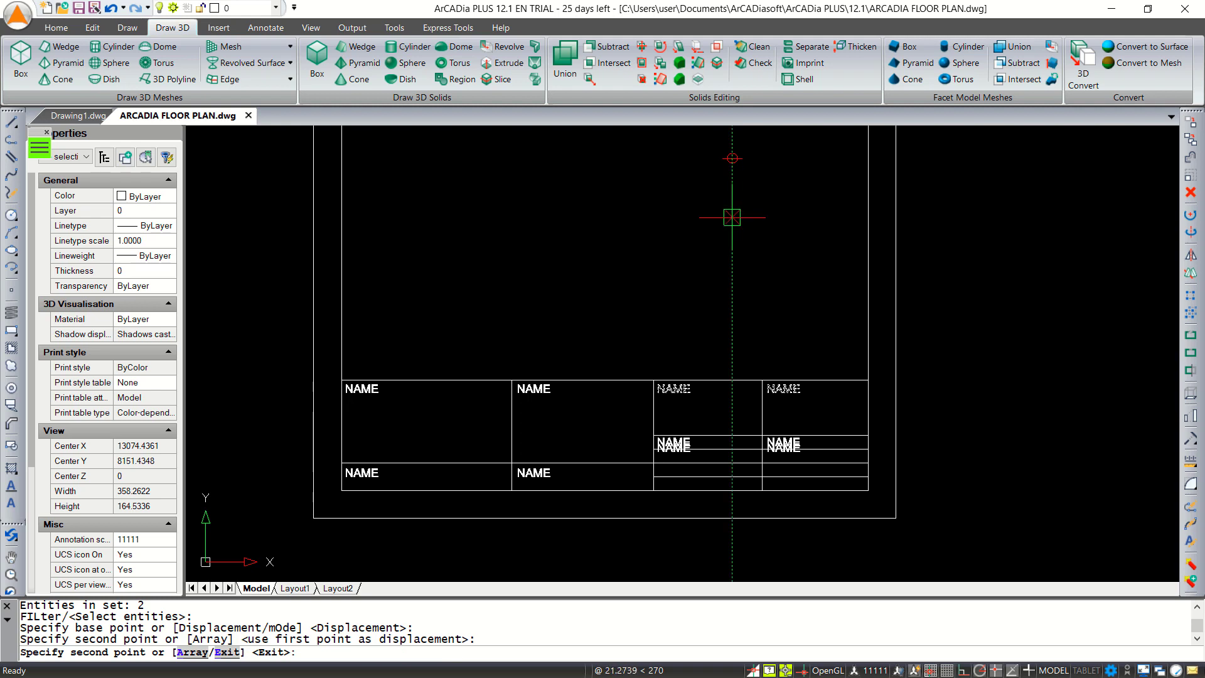
{"action": "left_click", "coordinate": [732, 224]}
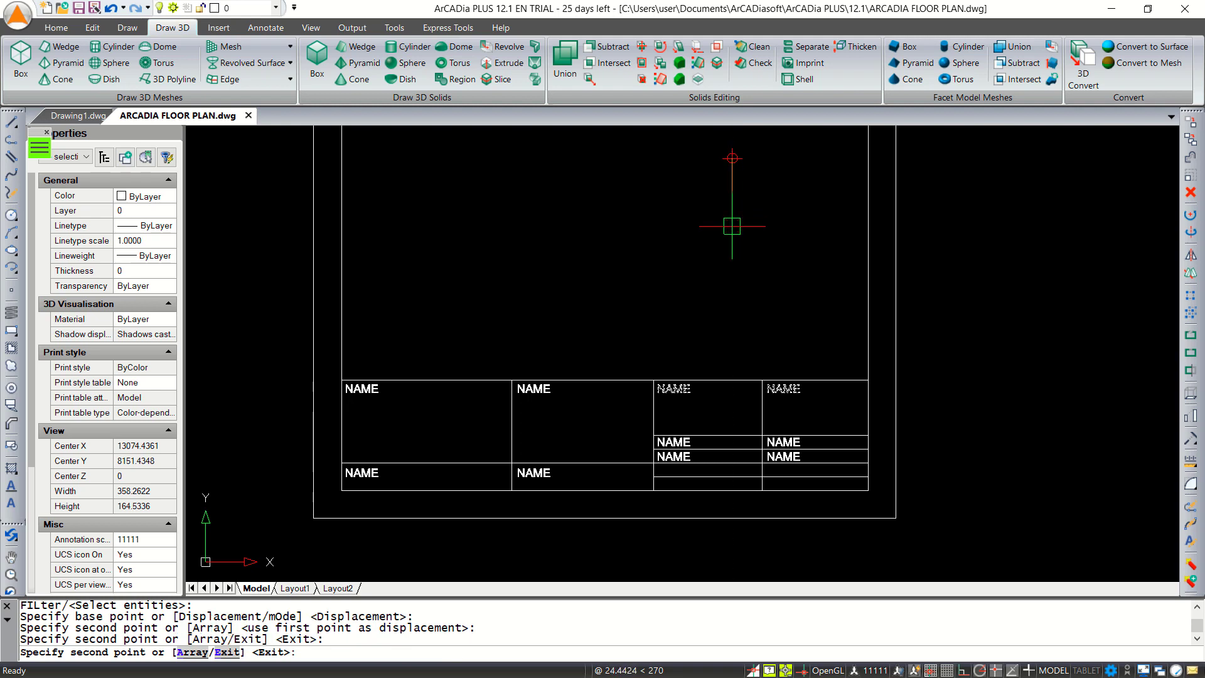
{"action": "left_click", "coordinate": [731, 238]}
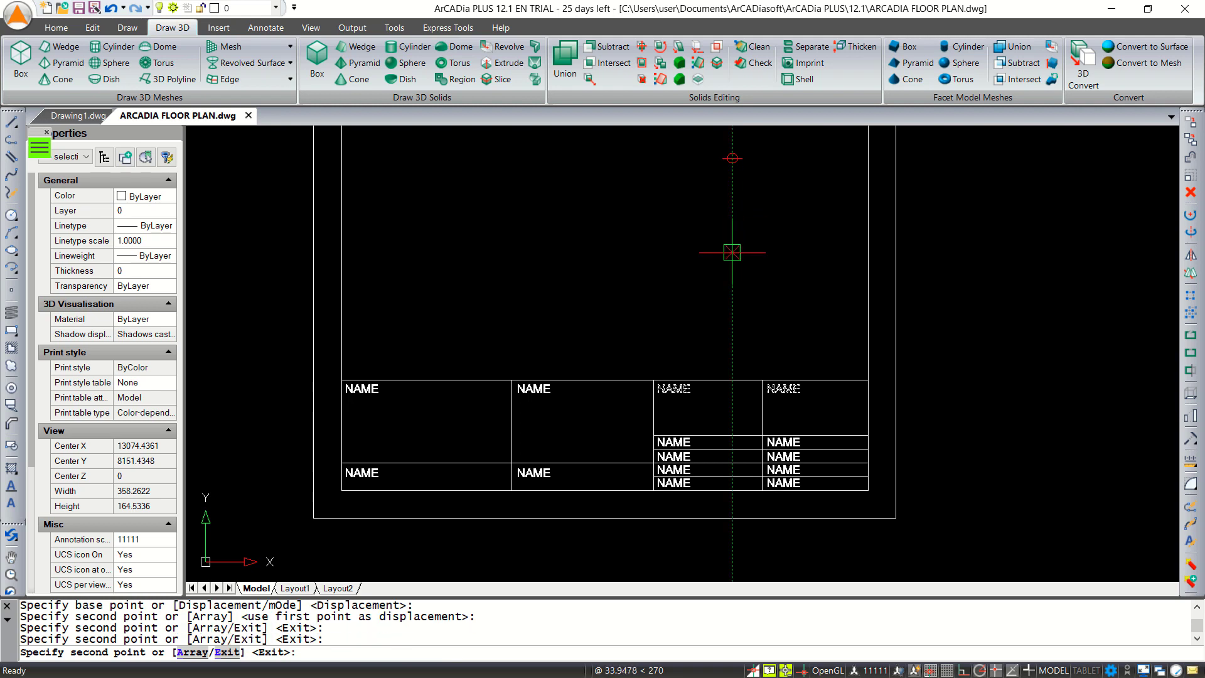
{"action": "left_click", "coordinate": [732, 253]}
{"action": "key", "text": "Return"}
{"action": "middle_click_drag", "start_coordinate": [574, 289], "coordinate": [640, 260]}
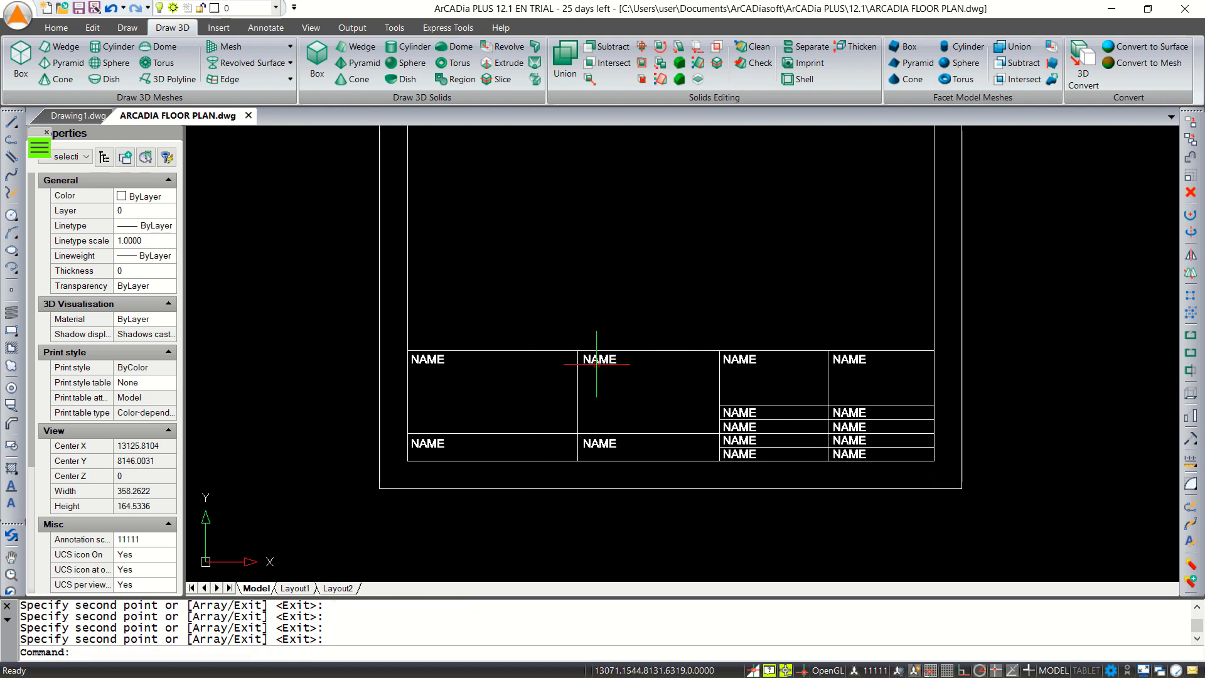
{"action": "middle_click_drag", "start_coordinate": [598, 359], "coordinate": [611, 358]}
{"action": "double_click", "coordinate": [615, 358]}
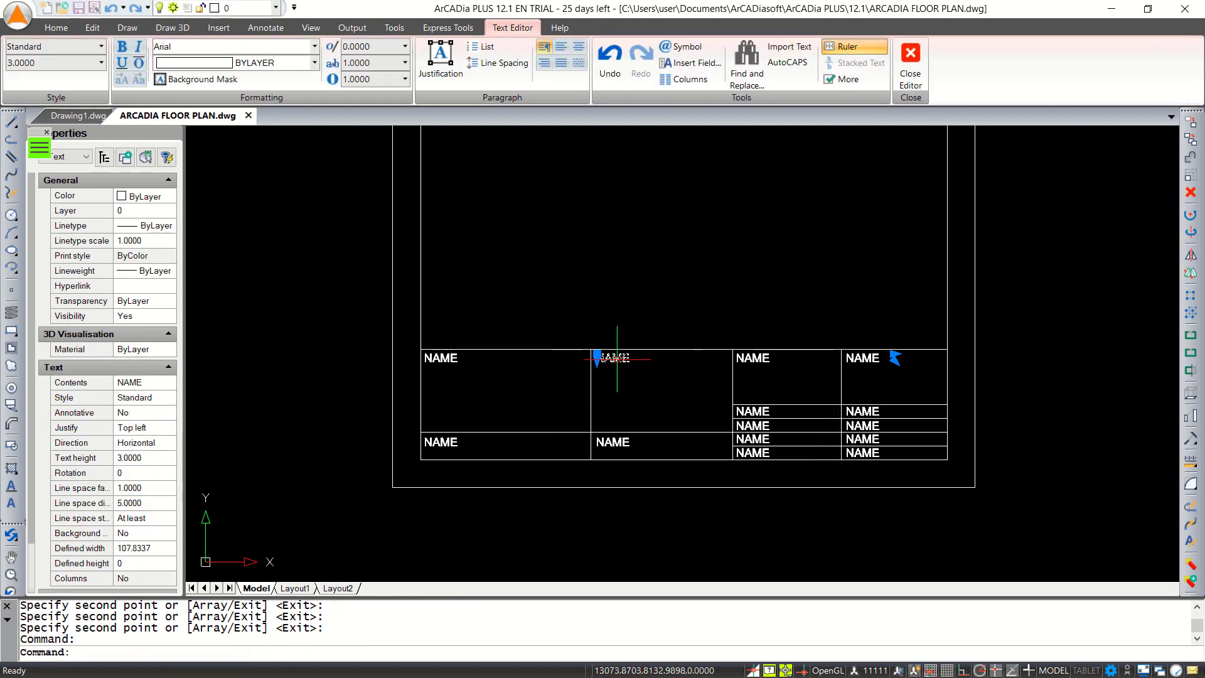
{"action": "left_click_drag", "start_coordinate": [649, 357], "coordinate": [603, 359]}
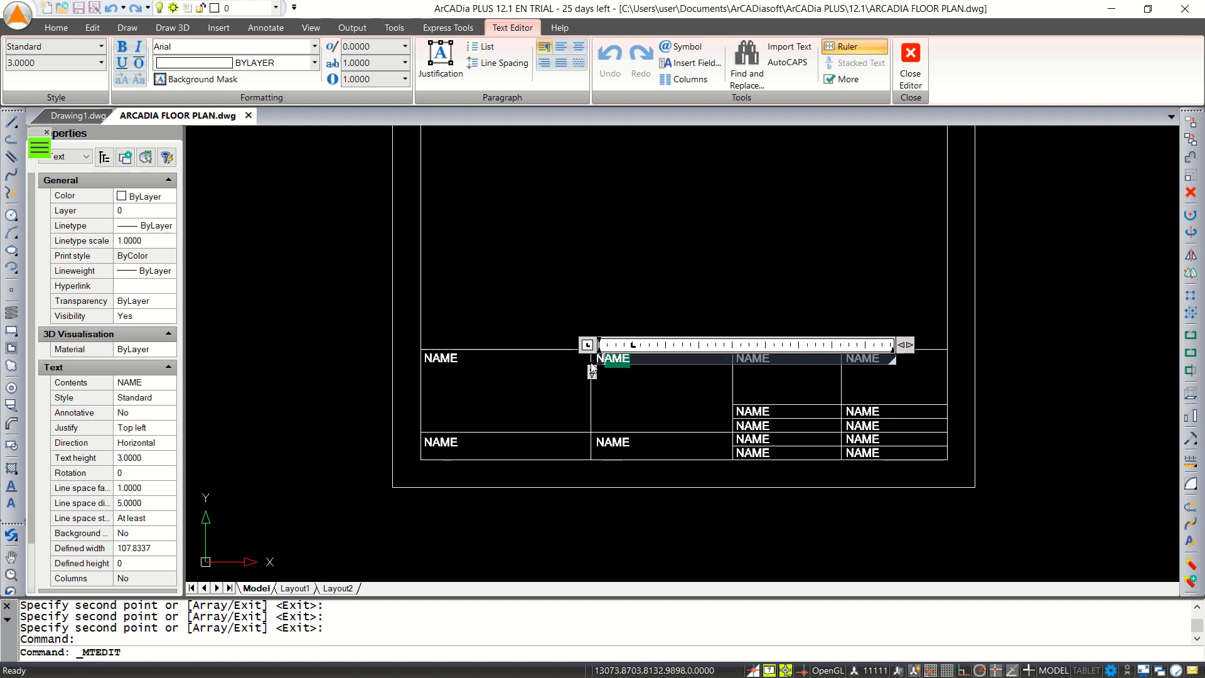
{"action": "left_click", "coordinate": [803, 223]}
- Compare the size of the complete sheet frame with the dimensioned floor plan beside it
{"action": "scroll", "coordinate": [731, 339], "scroll_direction": "down", "scroll_amount": 3}
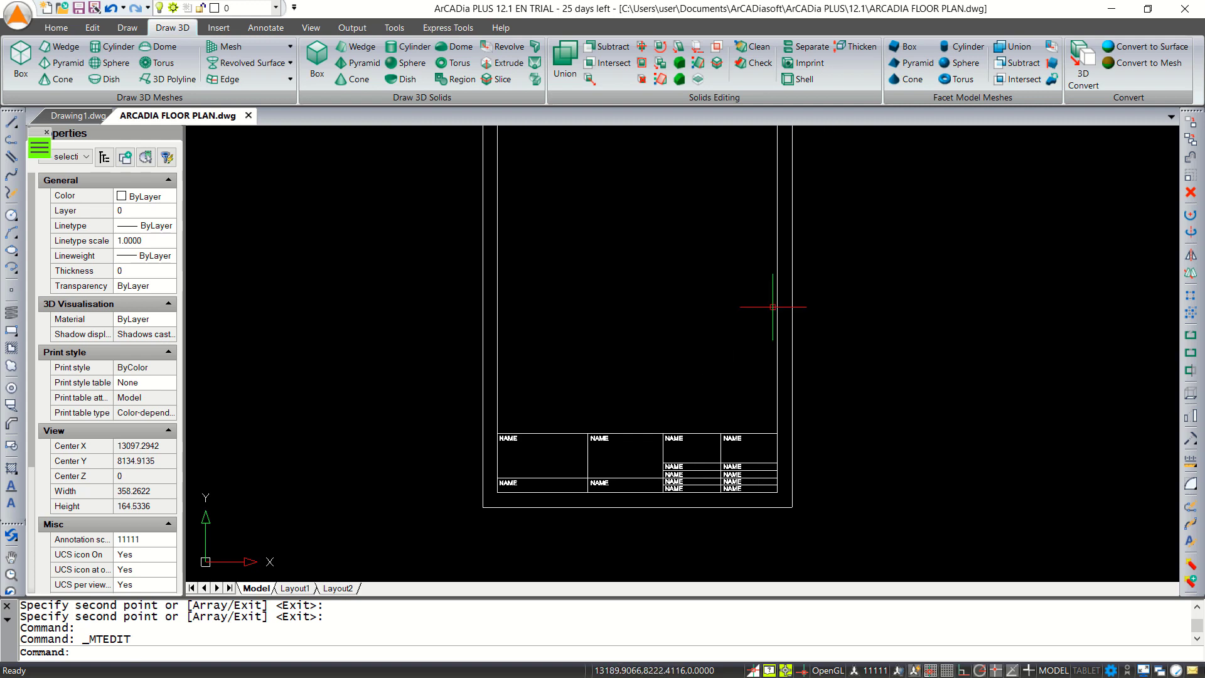
{"action": "scroll", "coordinate": [773, 307], "scroll_direction": "down", "scroll_amount": 1}
{"action": "middle_click_drag", "start_coordinate": [764, 306], "coordinate": [754, 330]}
{"action": "scroll", "coordinate": [613, 445], "scroll_direction": "up", "scroll_amount": 1}
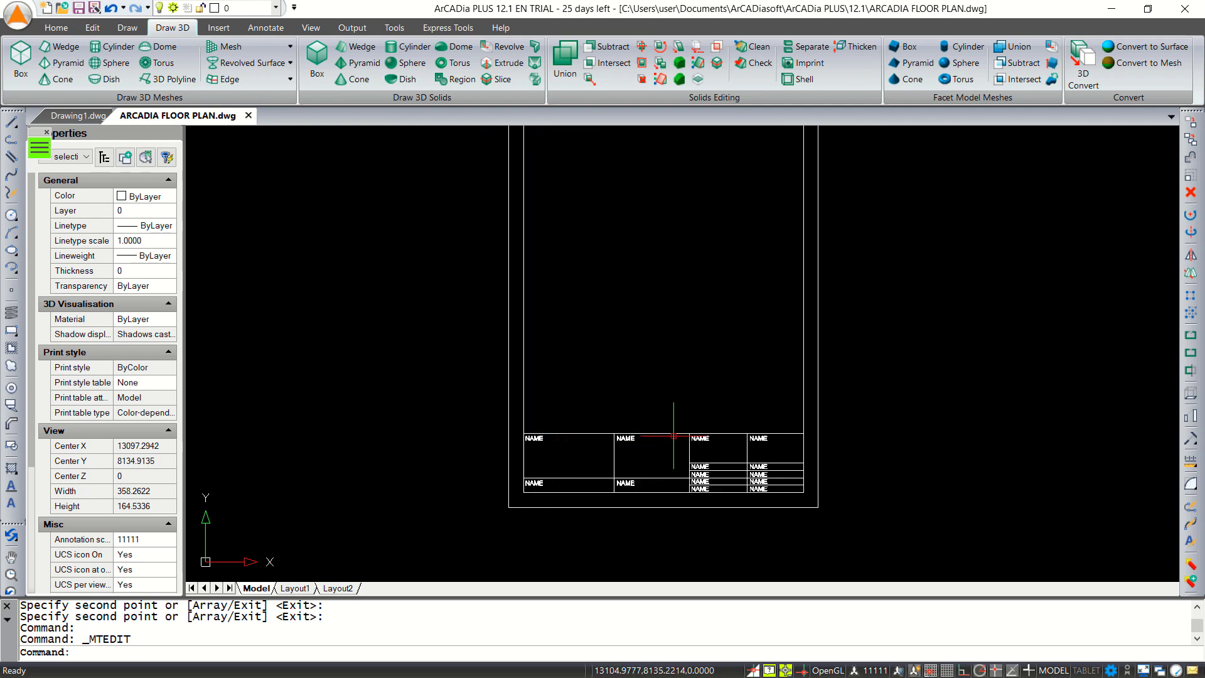
{"action": "scroll", "coordinate": [705, 392], "scroll_direction": "down", "scroll_amount": 2}
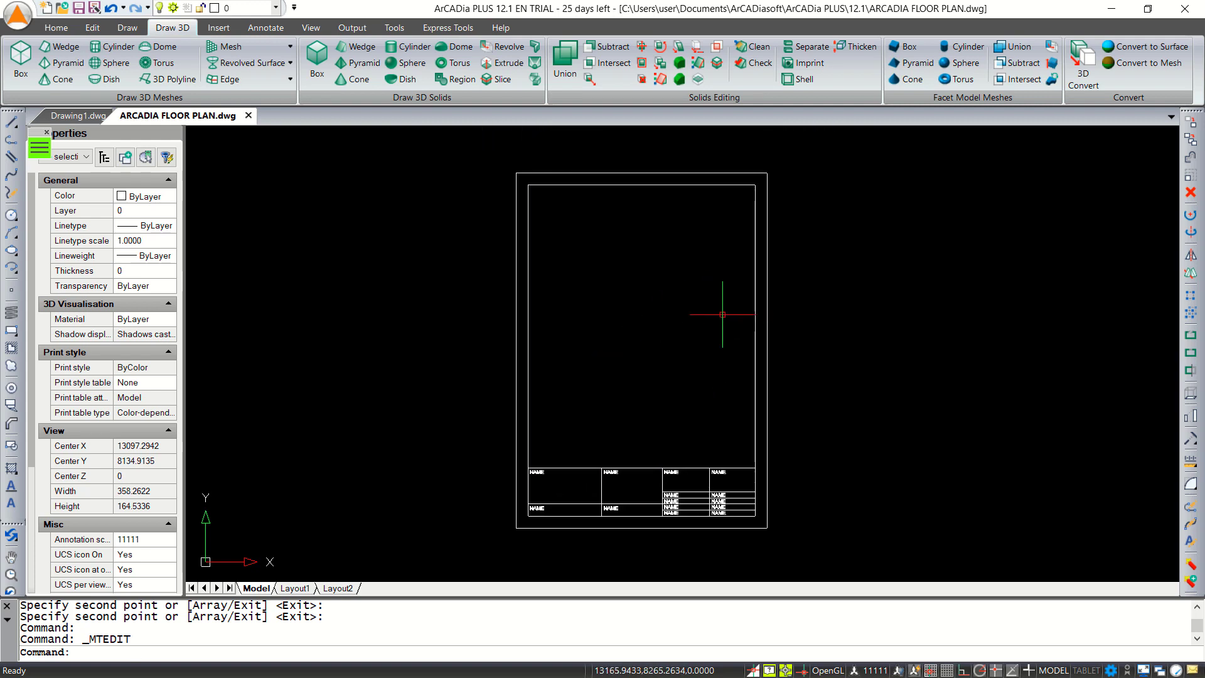
{"action": "scroll", "coordinate": [681, 369], "scroll_direction": "down", "scroll_amount": 3}
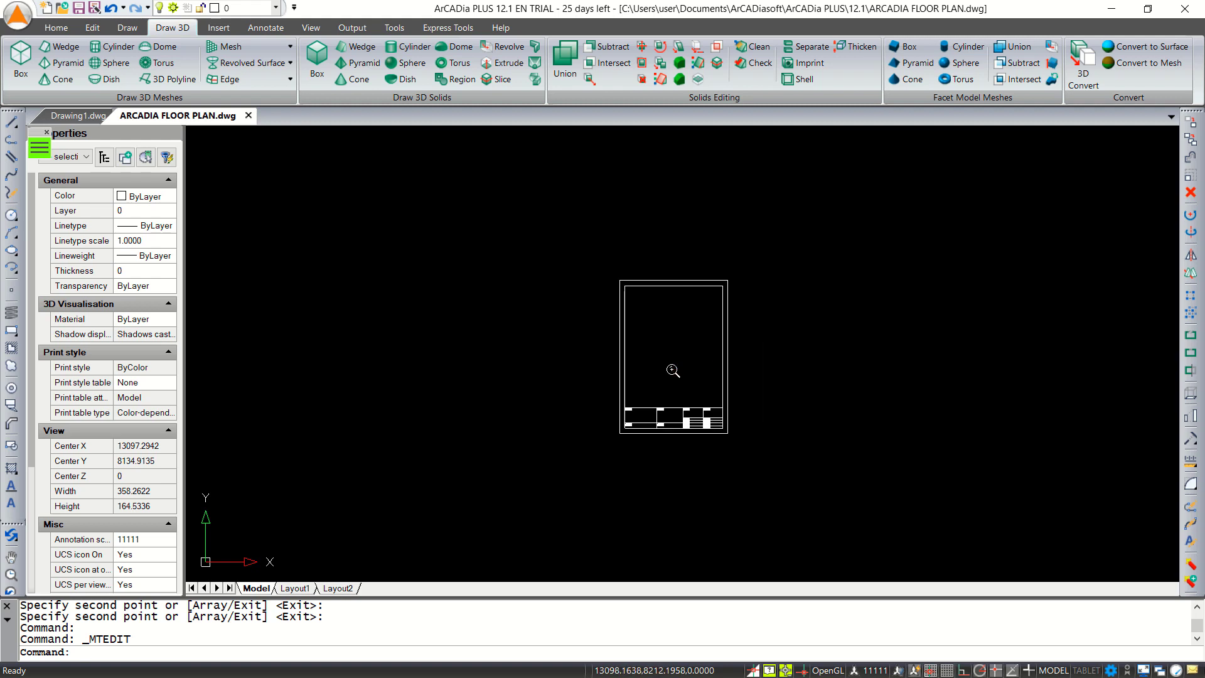
{"action": "scroll", "coordinate": [673, 370], "scroll_direction": "down", "scroll_amount": 5}
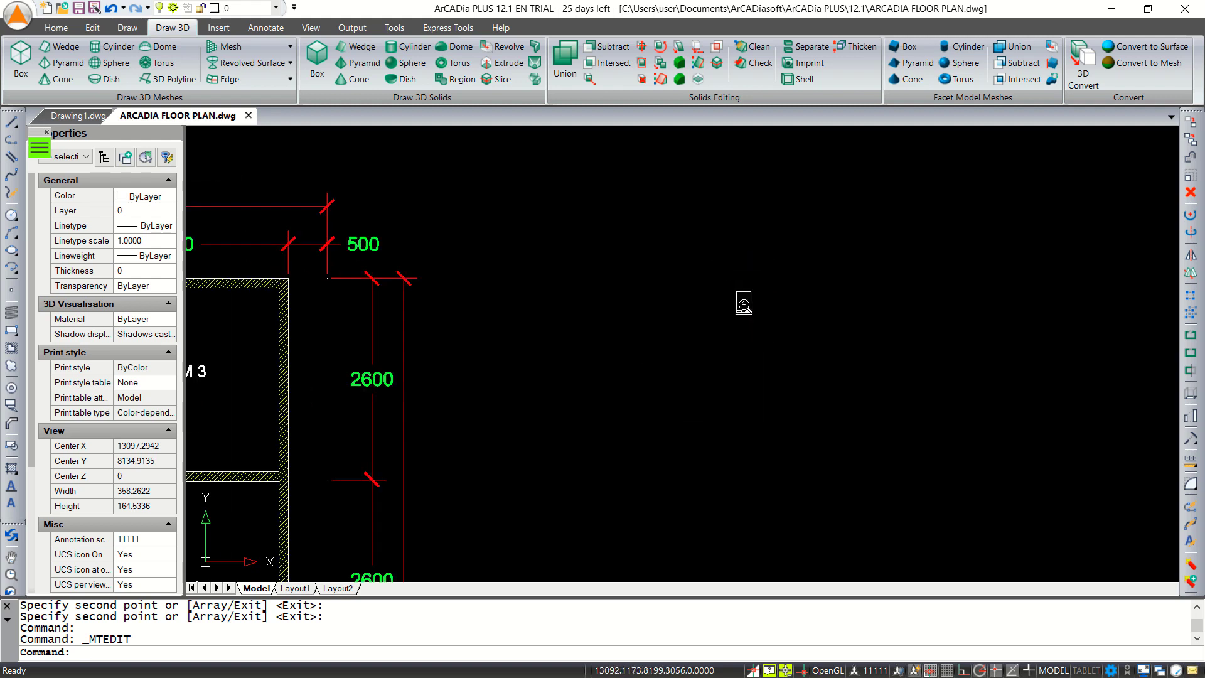
{"action": "scroll", "coordinate": [741, 301], "scroll_direction": "up", "scroll_amount": 3}
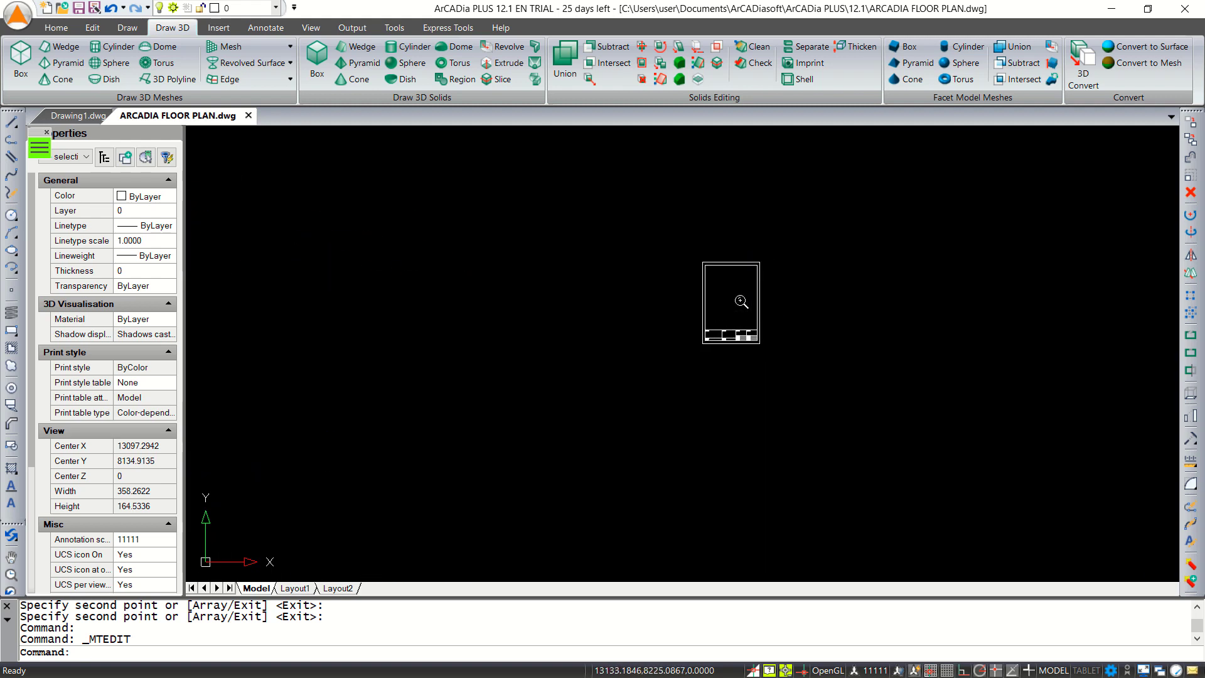
{"action": "scroll", "coordinate": [742, 301], "scroll_direction": "up", "scroll_amount": 2}
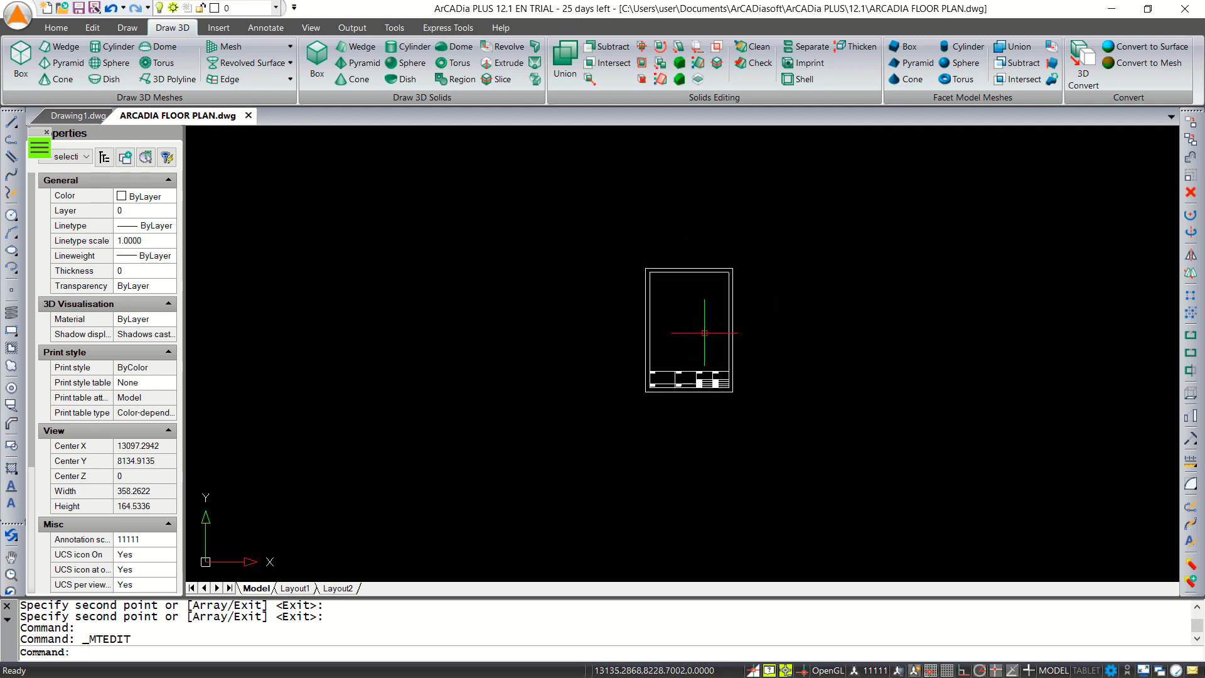
- Scale the whole sheet frame with its title block and texts by a factor of 50 from the outer frame's lower left corner
{"action": "type", "text": "SCALE"}
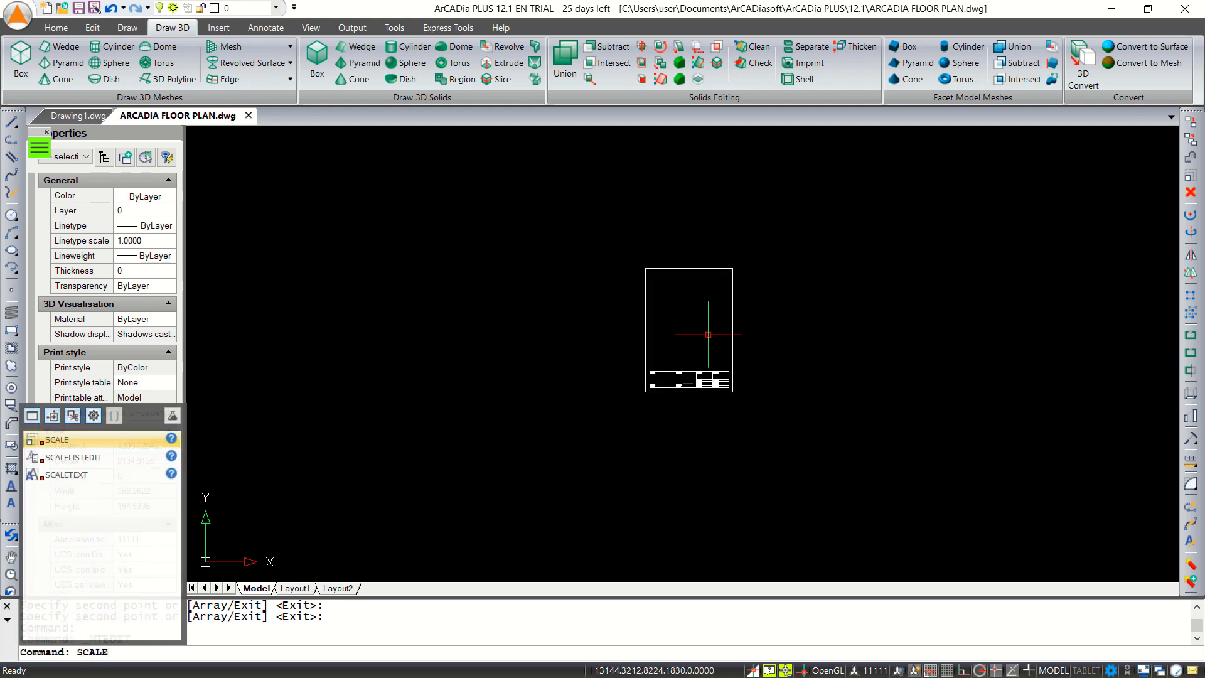
{"action": "key", "text": "Return"}
{"action": "left_click_drag", "start_coordinate": [771, 283], "coordinate": [607, 436]}
{"action": "key", "text": "Return"}
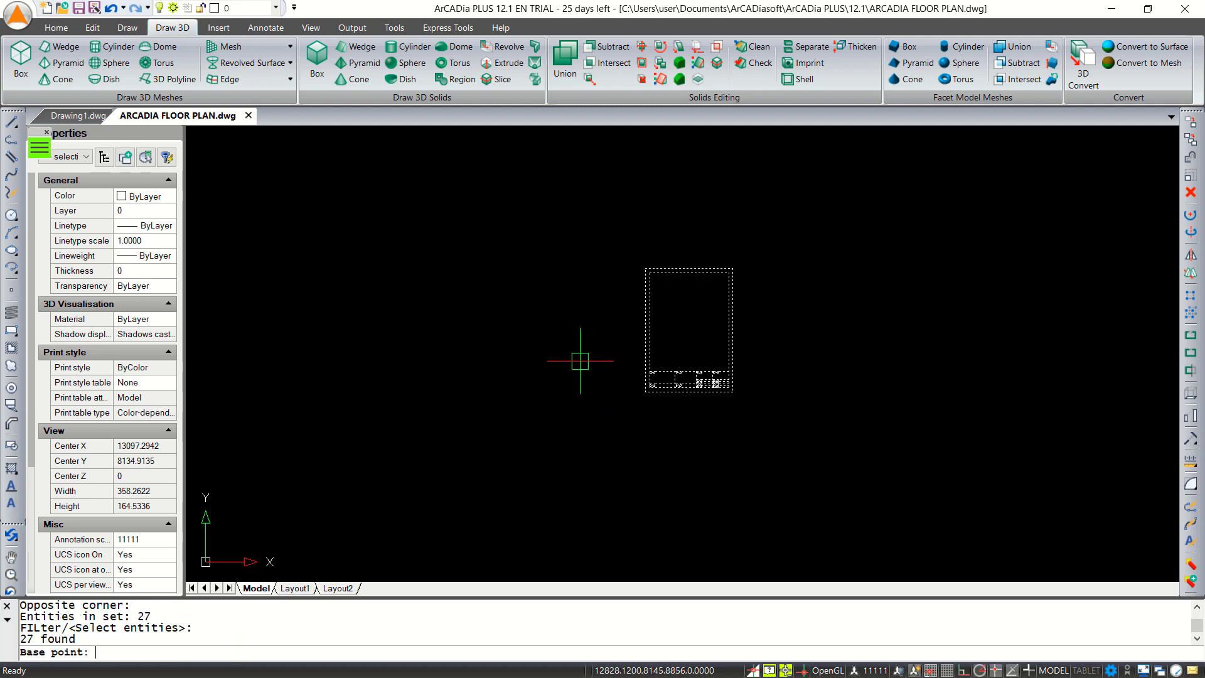
{"action": "left_click", "coordinate": [644, 391]}
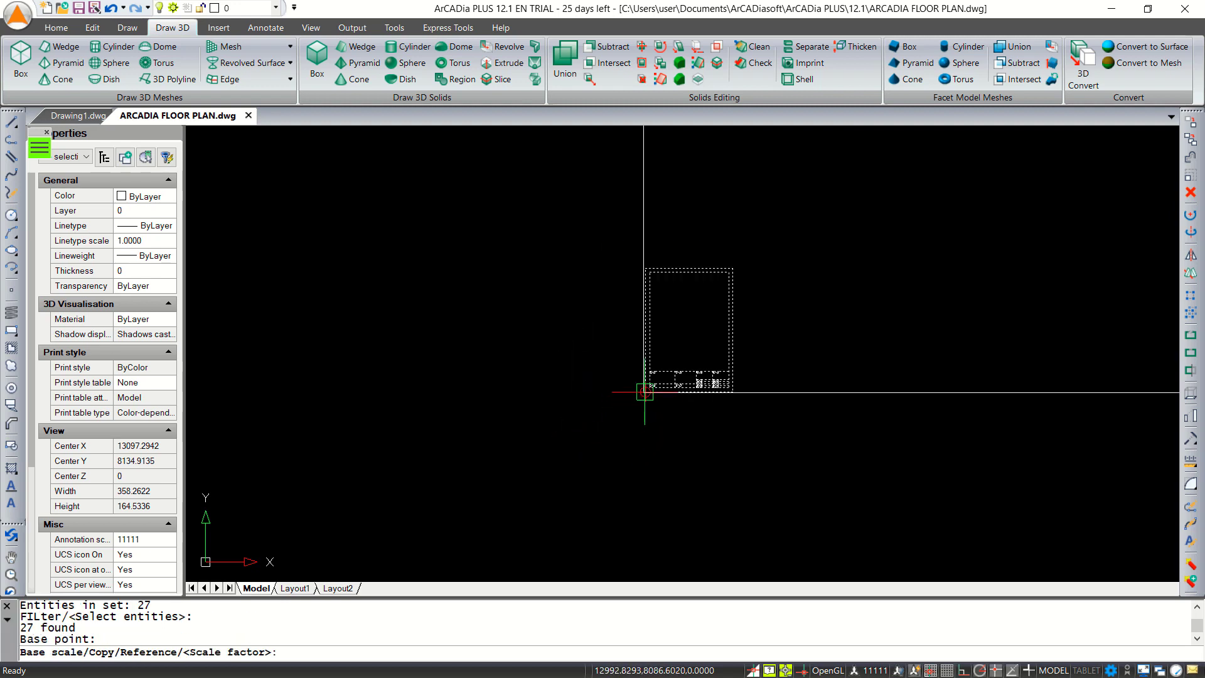
{"action": "type", "text": "5"}
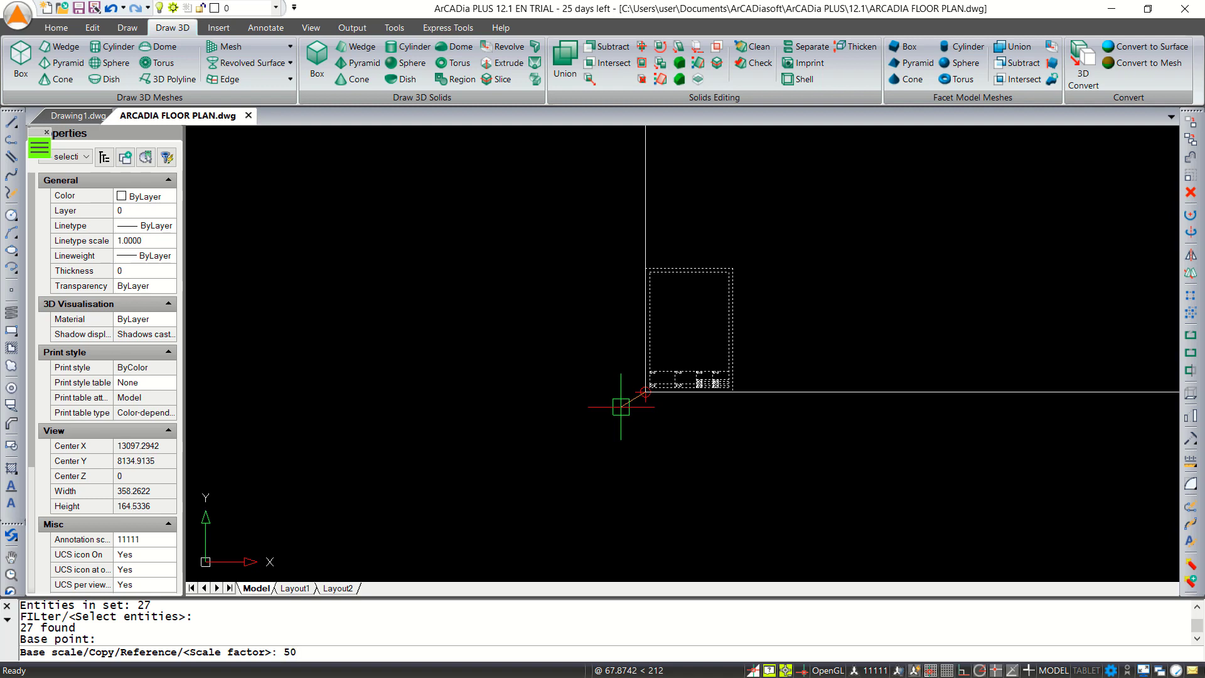
{"action": "type", "text": "0"}
{"action": "key", "text": "Return"}
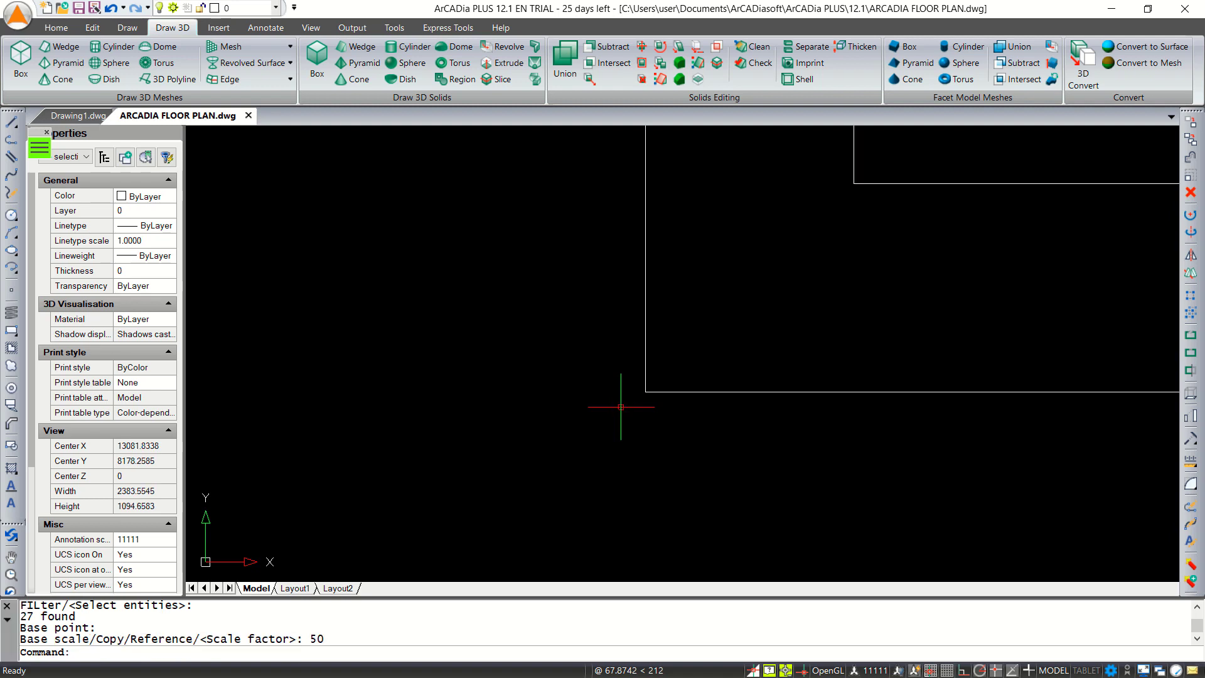
- Move the scaled sheet frame over the floor plan so the dimensioned plan sits inside the inner border above the title block
{"action": "scroll", "coordinate": [766, 323], "scroll_direction": "down", "scroll_amount": 8}
{"action": "scroll", "coordinate": [846, 301], "scroll_direction": "down", "scroll_amount": 5}
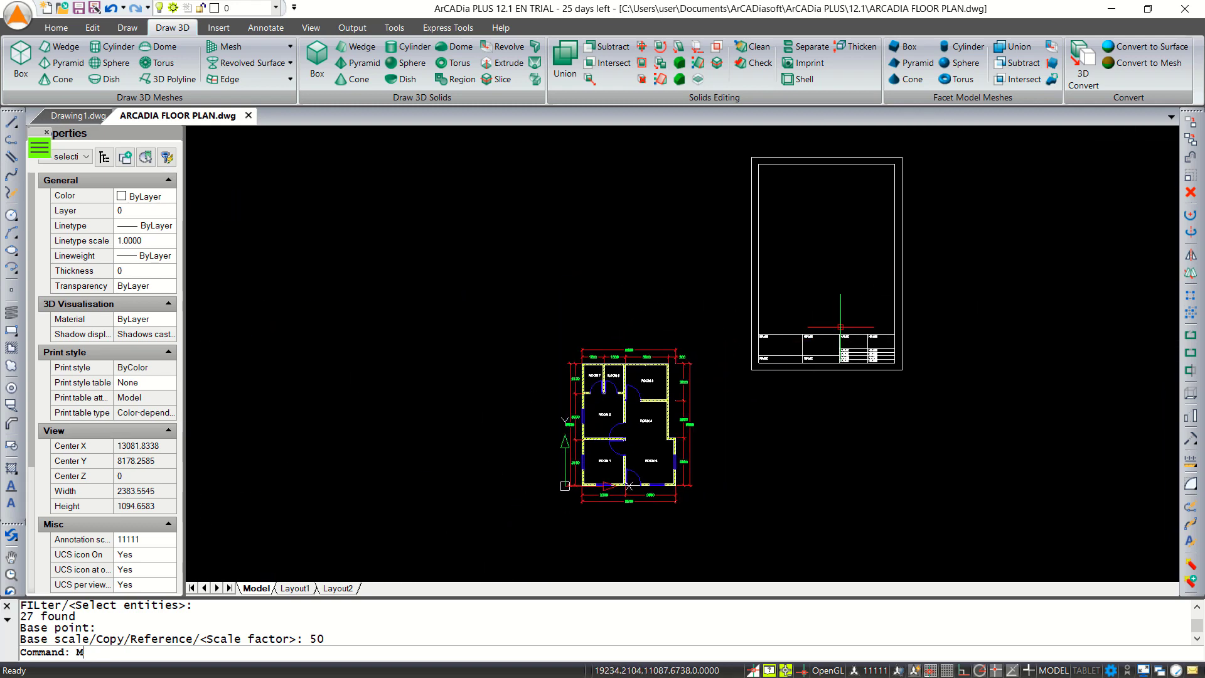
{"action": "type", "text": "M"}
{"action": "key", "text": "Return"}
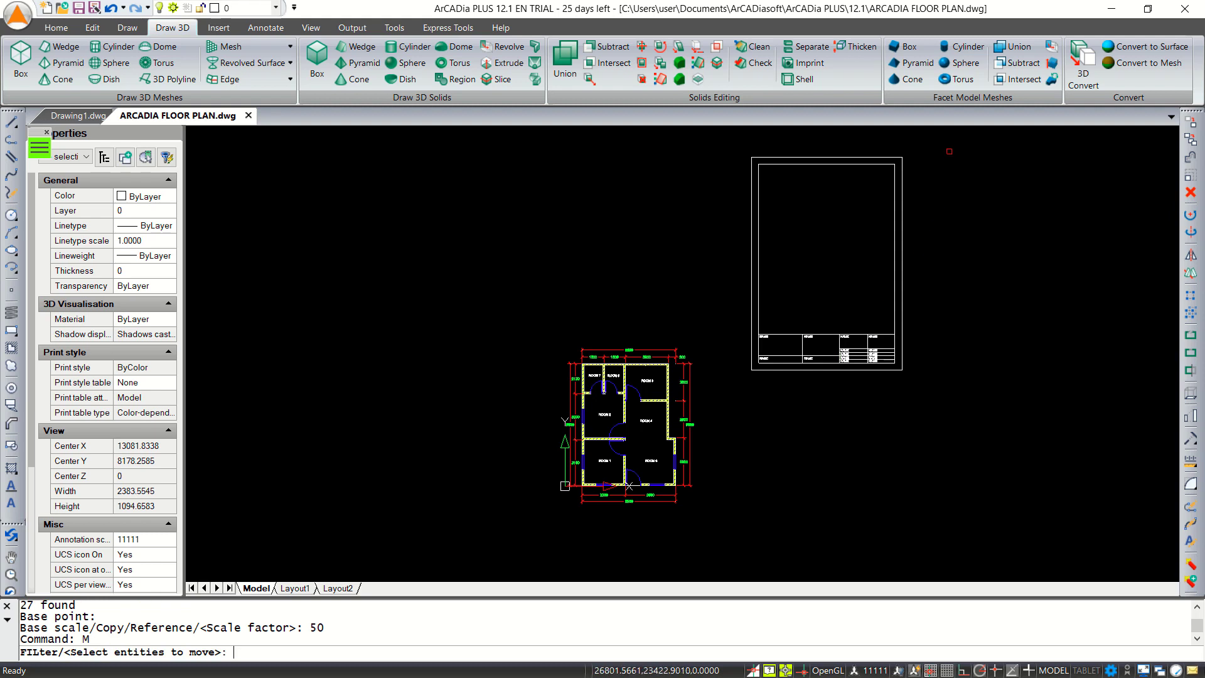
{"action": "left_click", "coordinate": [948, 130]}
{"action": "left_click", "coordinate": [745, 405]}
{"action": "key", "text": "Return"}
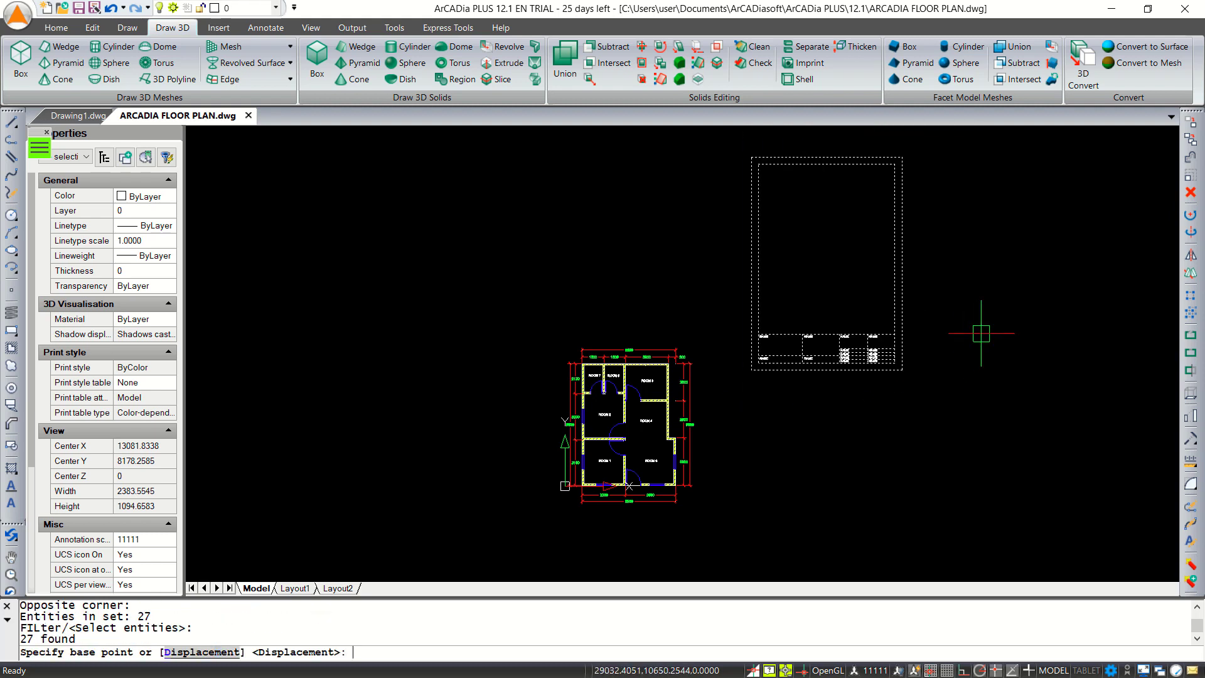
{"action": "left_click", "coordinate": [1020, 186]}
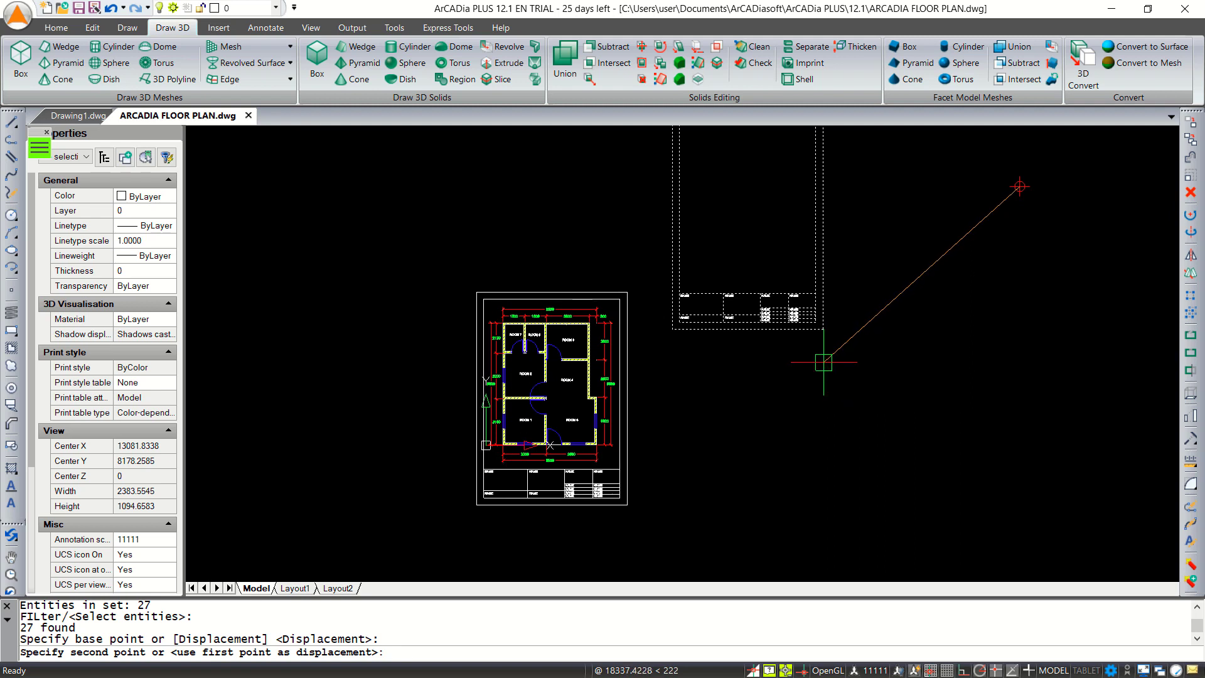
{"action": "left_click", "coordinate": [824, 363]}
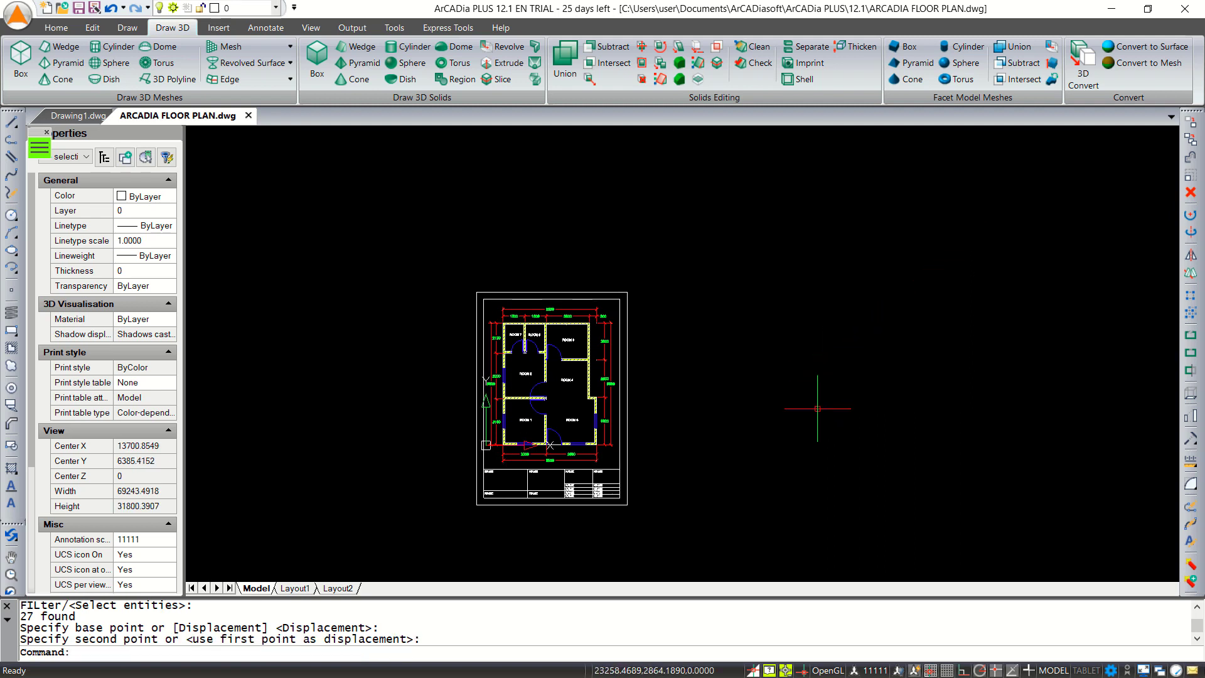
- Open the plot settings for the model with the framed floor plan
{"action": "middle_click_drag", "start_coordinate": [713, 441], "coordinate": [780, 420]}
{"action": "scroll", "coordinate": [554, 375], "scroll_direction": "up", "scroll_amount": 5}
{"action": "scroll", "coordinate": [554, 374], "scroll_direction": "down", "scroll_amount": 4}
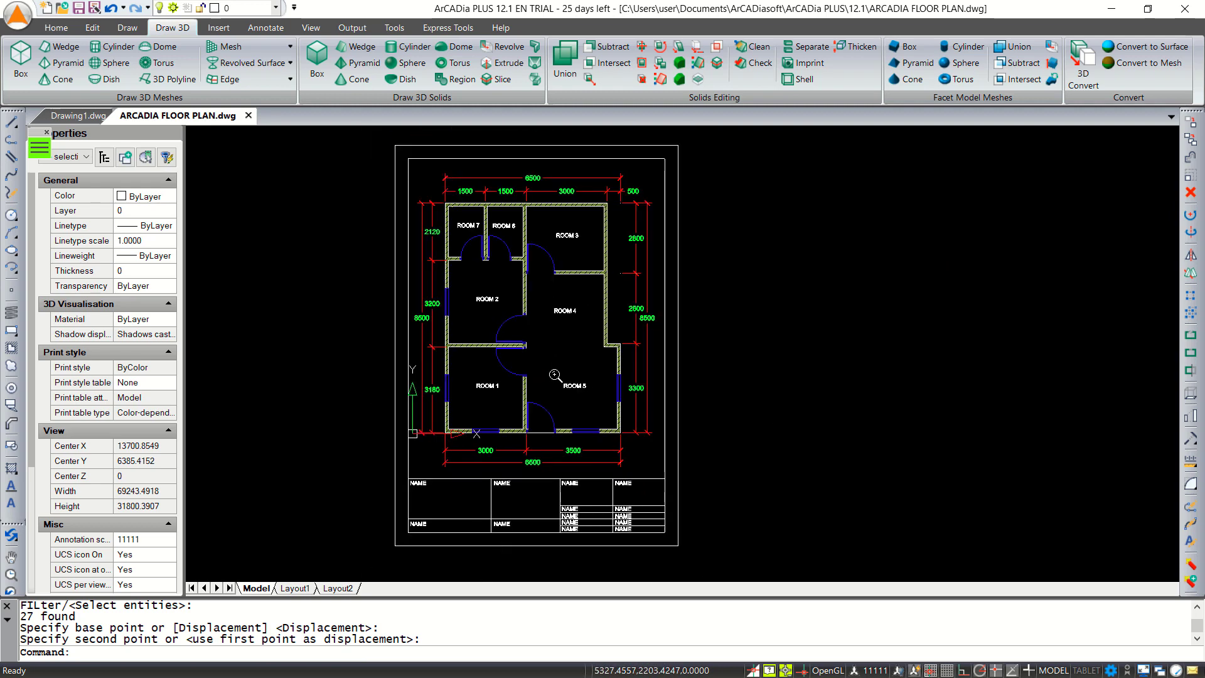
{"action": "middle_click_drag", "start_coordinate": [557, 378], "coordinate": [646, 387]}
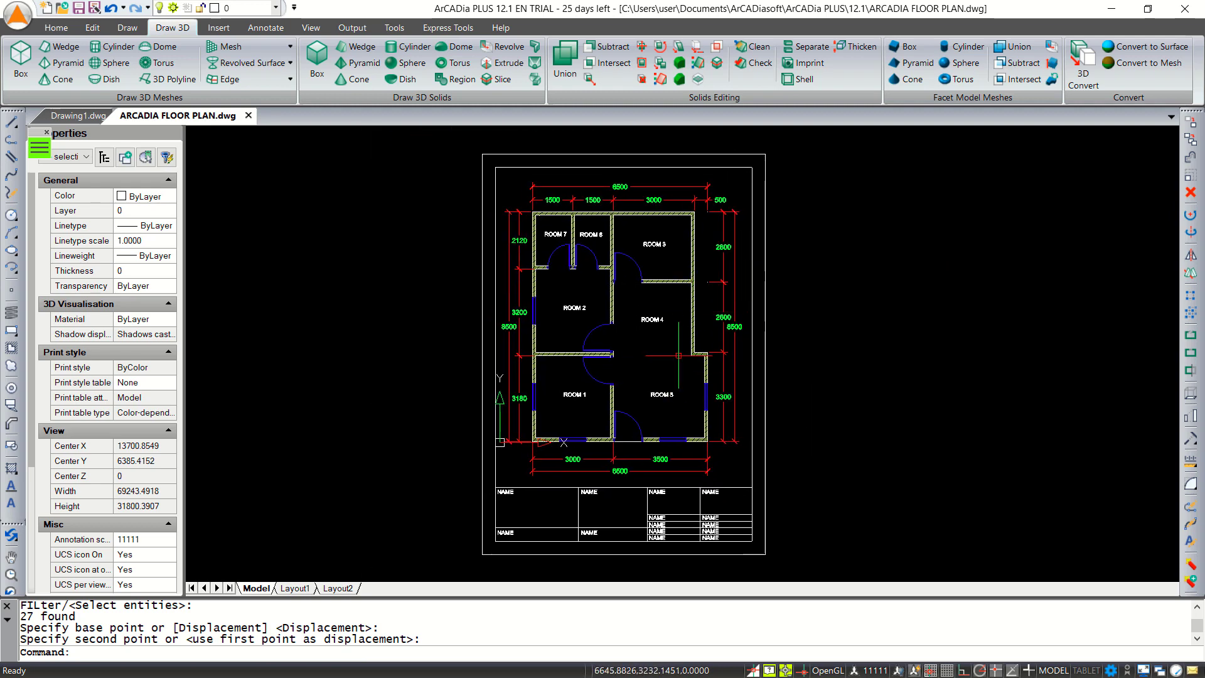
{"action": "type", "text": "PLOT"}
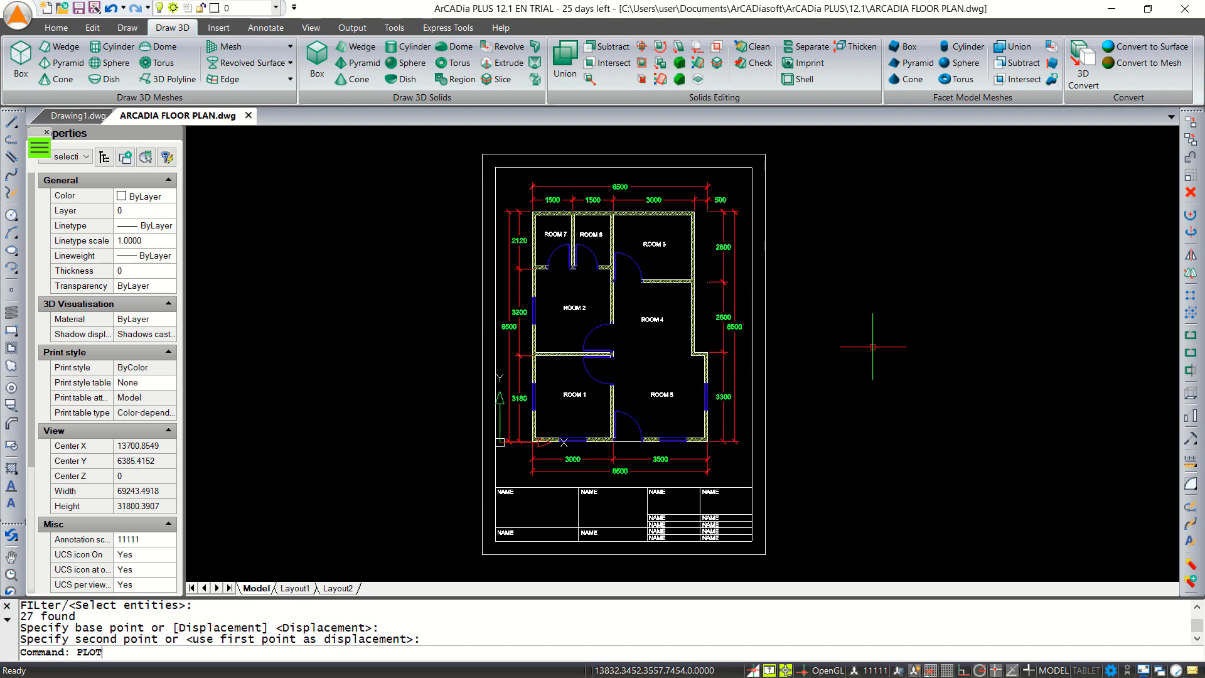
{"action": "key", "text": "Return"}
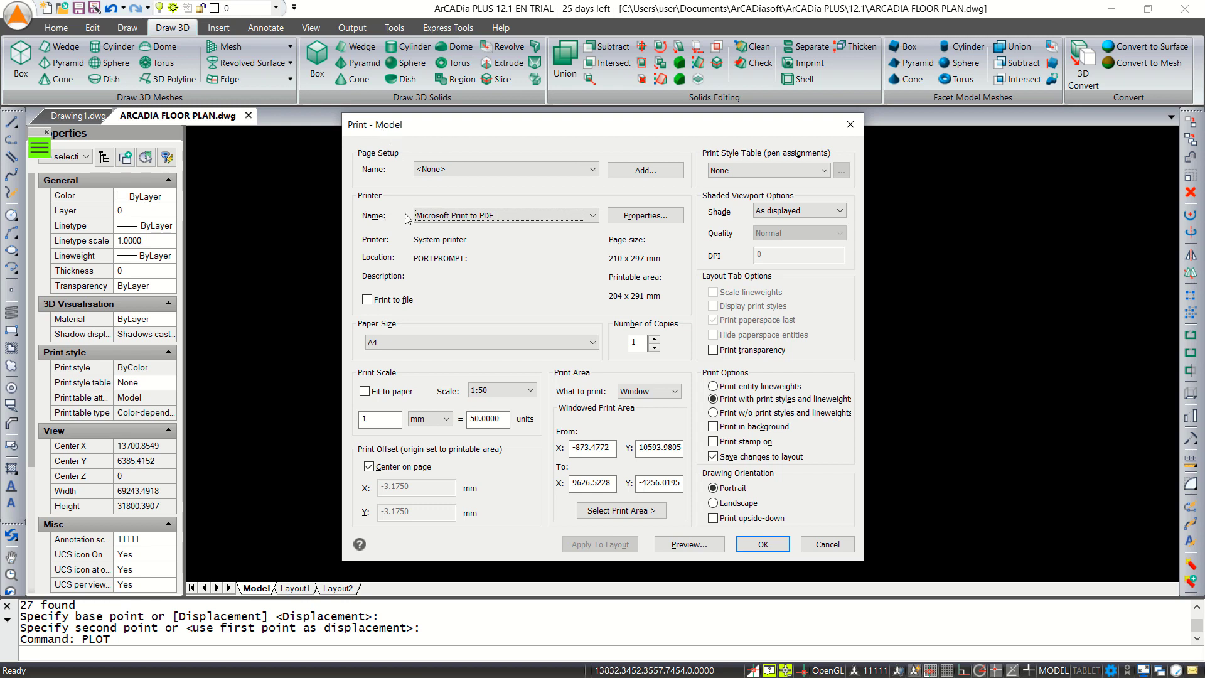
- Keep Microsoft Print to PDF as the printer and keep the plot centred on the page
{"action": "left_click", "coordinate": [502, 216]}
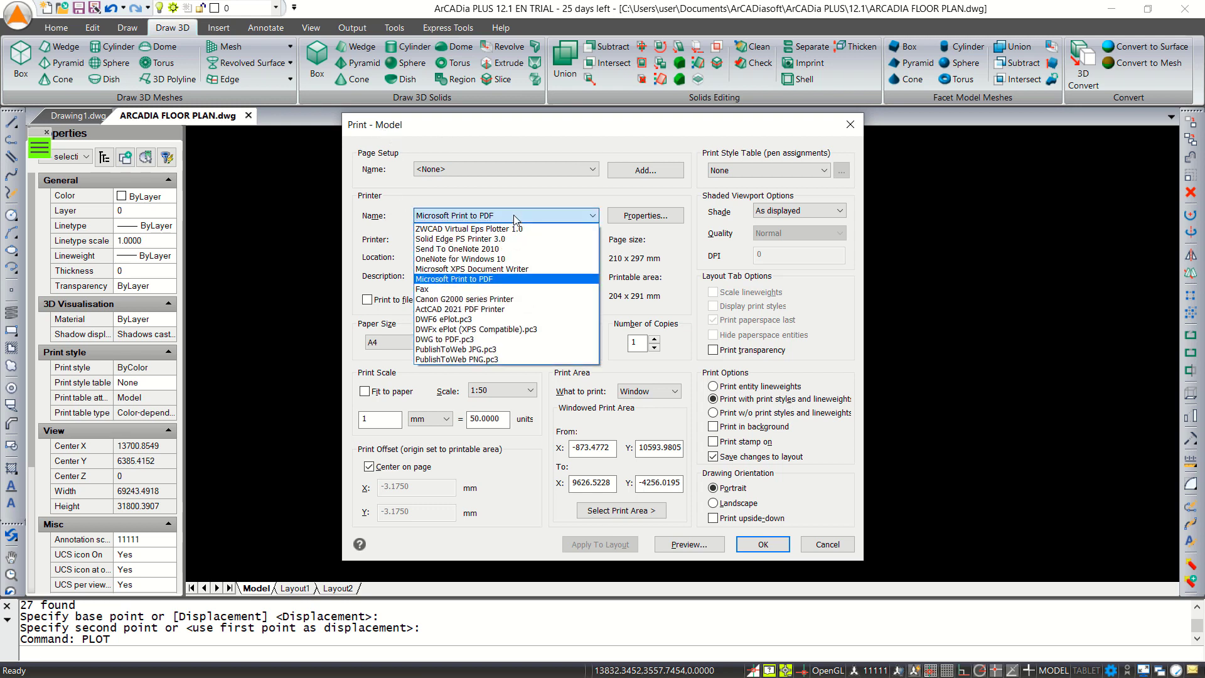
{"action": "left_click", "coordinate": [480, 217]}
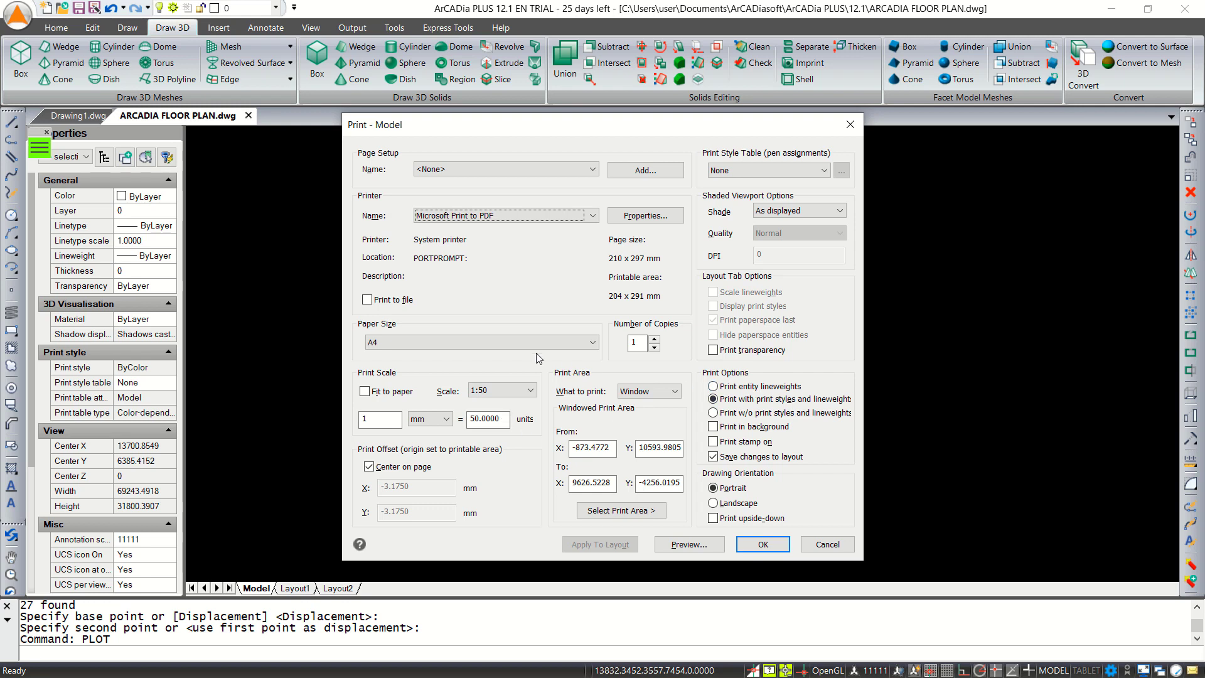
{"action": "left_click", "coordinate": [369, 467]}
{"action": "left_click", "coordinate": [369, 468]}
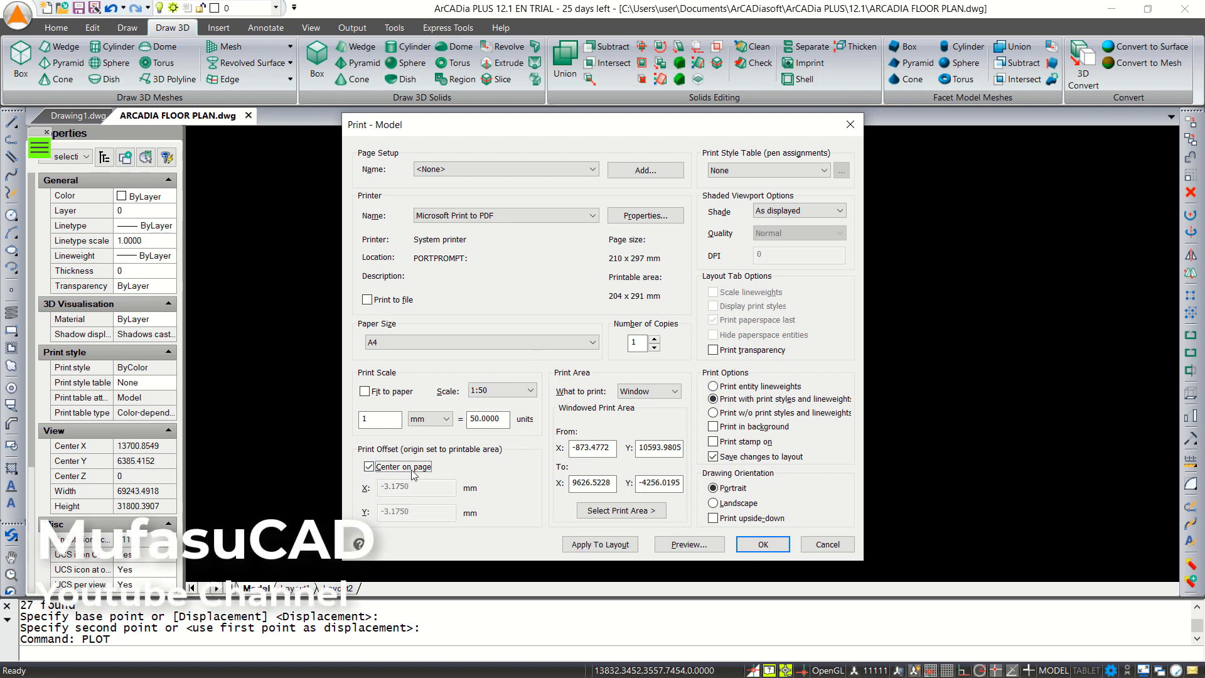
- Set the print area to a window spanning the outer sheet frame from its upper left to its lower right corner
{"action": "left_click", "coordinate": [653, 391]}
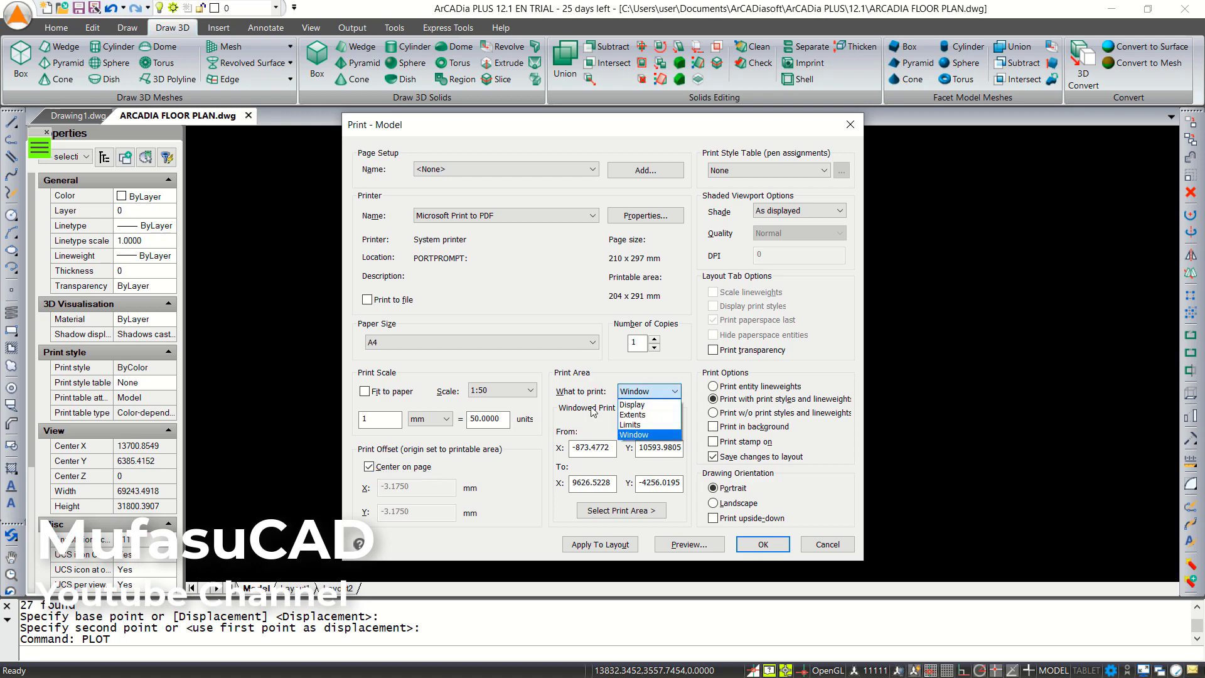
{"action": "left_click", "coordinate": [647, 435]}
{"action": "left_click", "coordinate": [621, 510]}
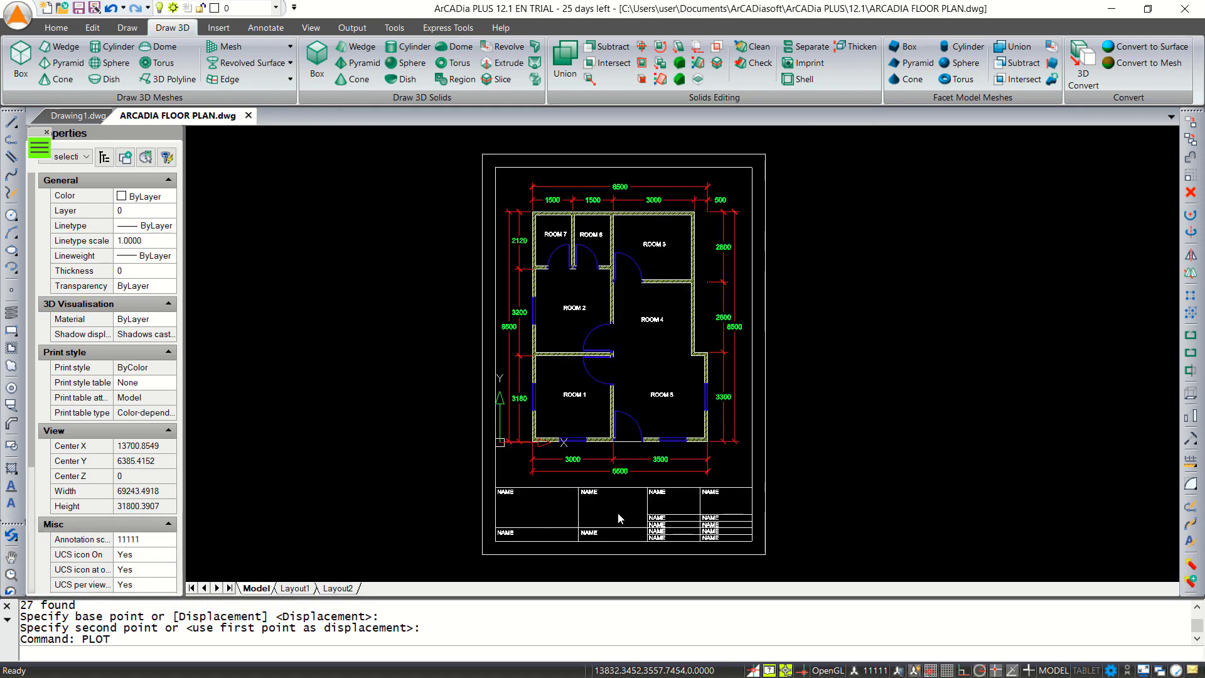
{"action": "left_click", "coordinate": [481, 154]}
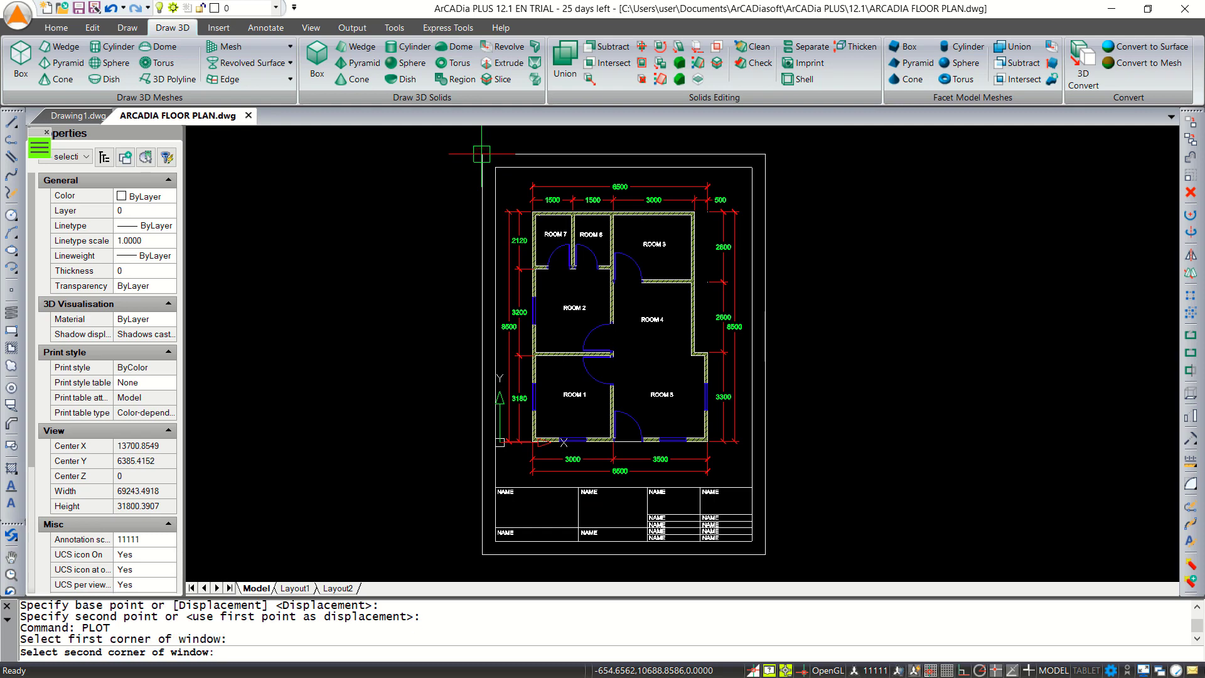
{"action": "left_click", "coordinate": [766, 554]}
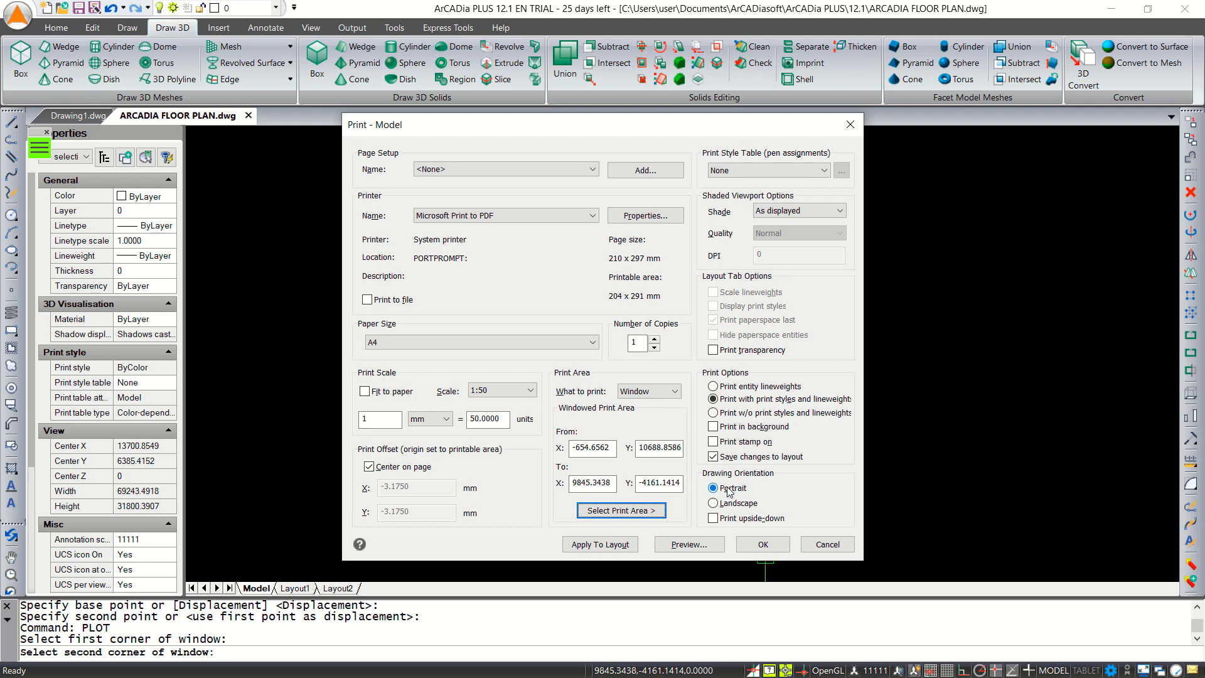
- Preview the framed floor plan at 1:50, continuing despite the annotation scale difference, and close the preview
{"action": "left_click", "coordinate": [689, 544]}
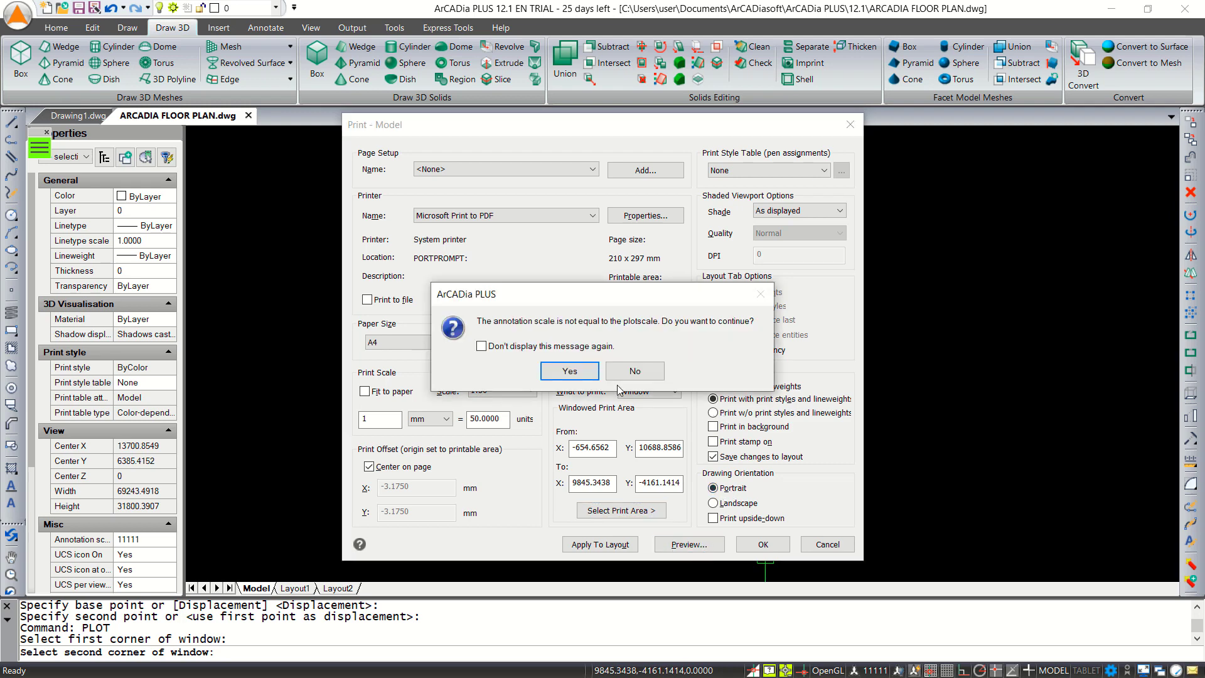
{"action": "left_click", "coordinate": [571, 372]}
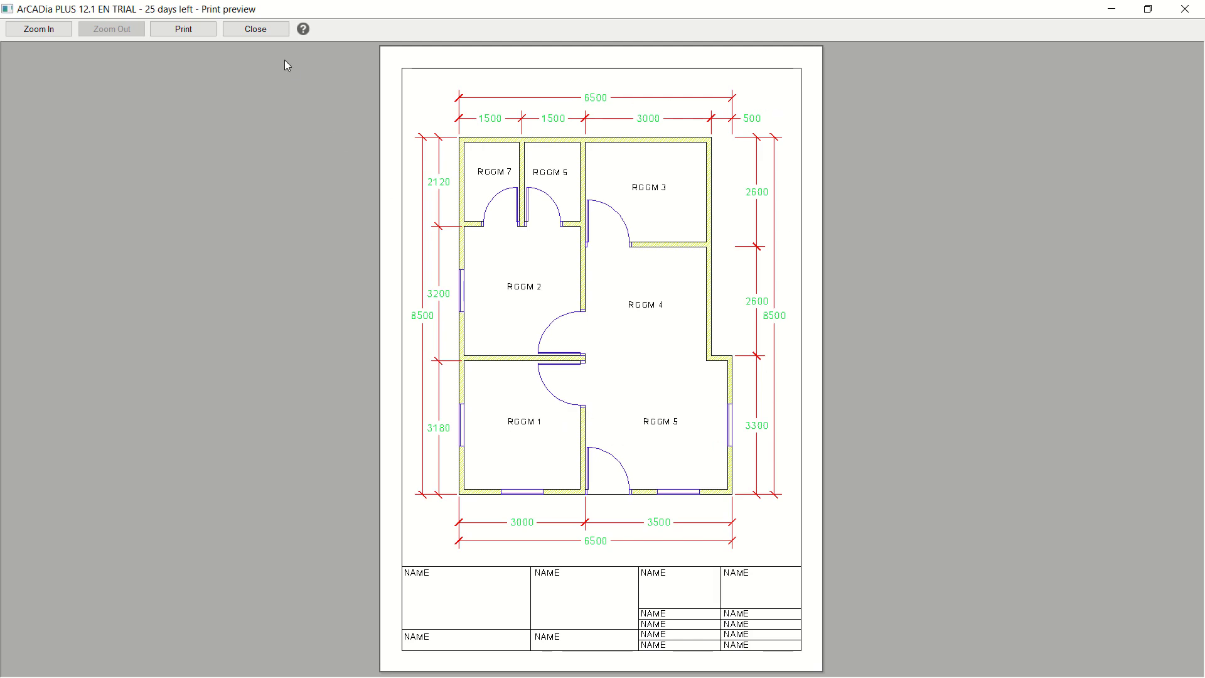
{"action": "left_click", "coordinate": [255, 29]}
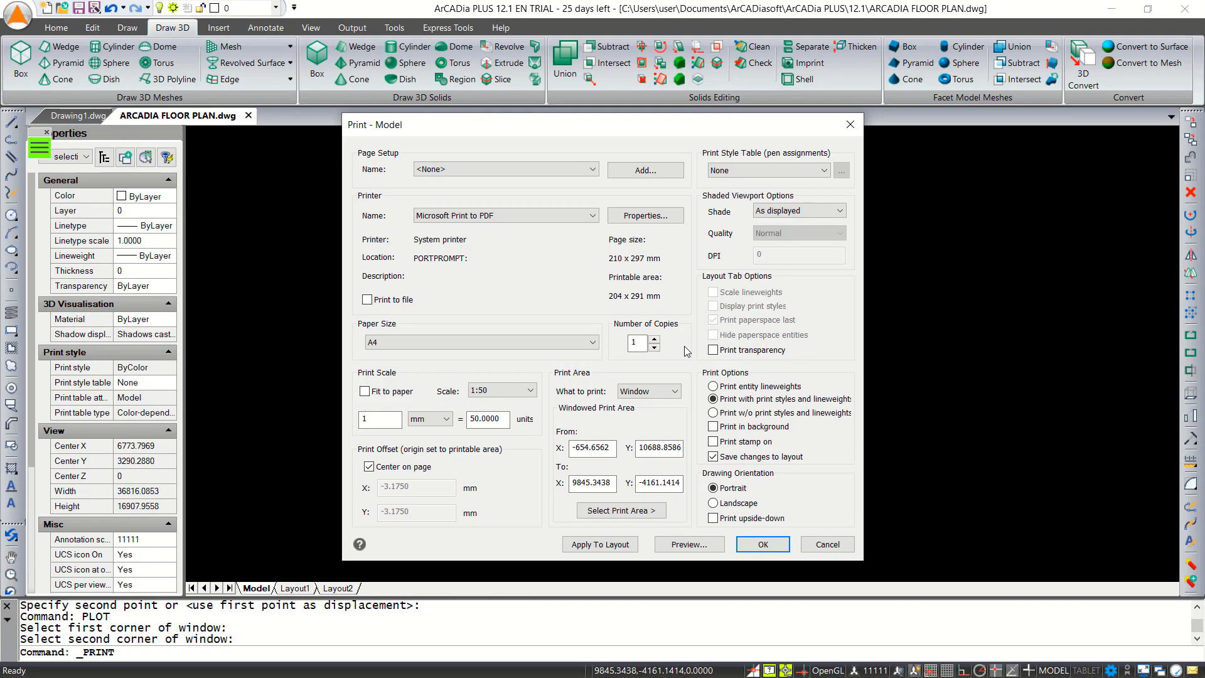
- Assign the Monochrome.ctb print style table to the plot and to all layouts
{"action": "left_click", "coordinate": [747, 170]}
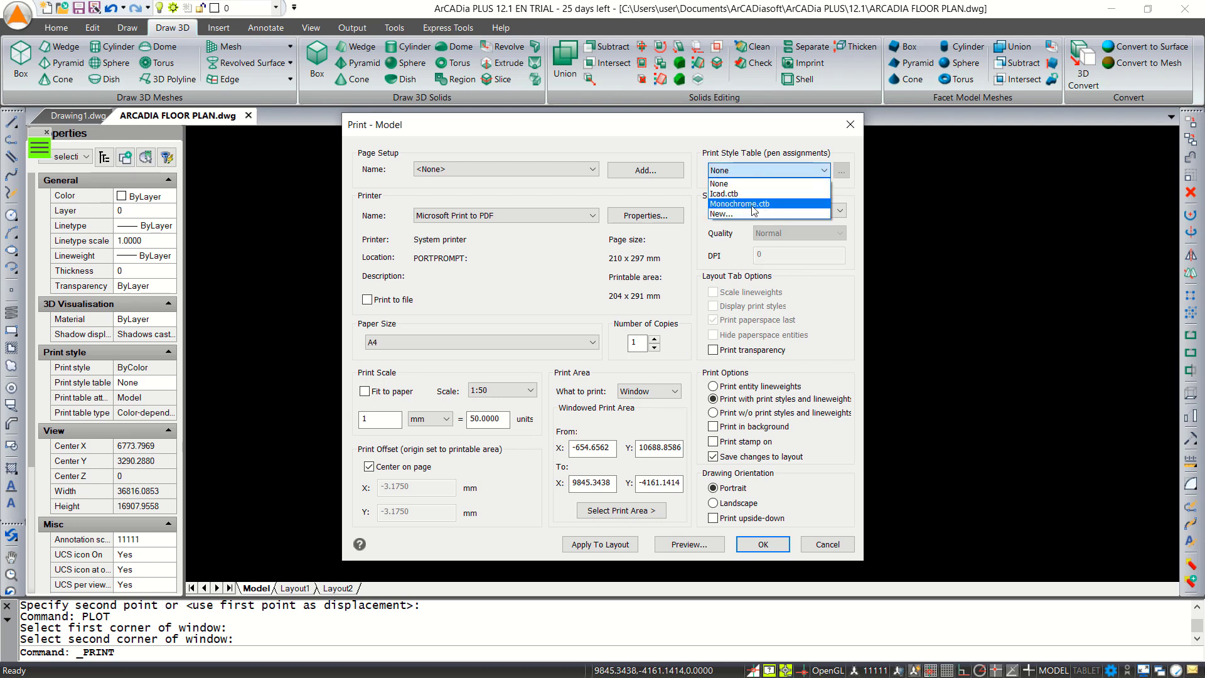
{"action": "left_click", "coordinate": [755, 203]}
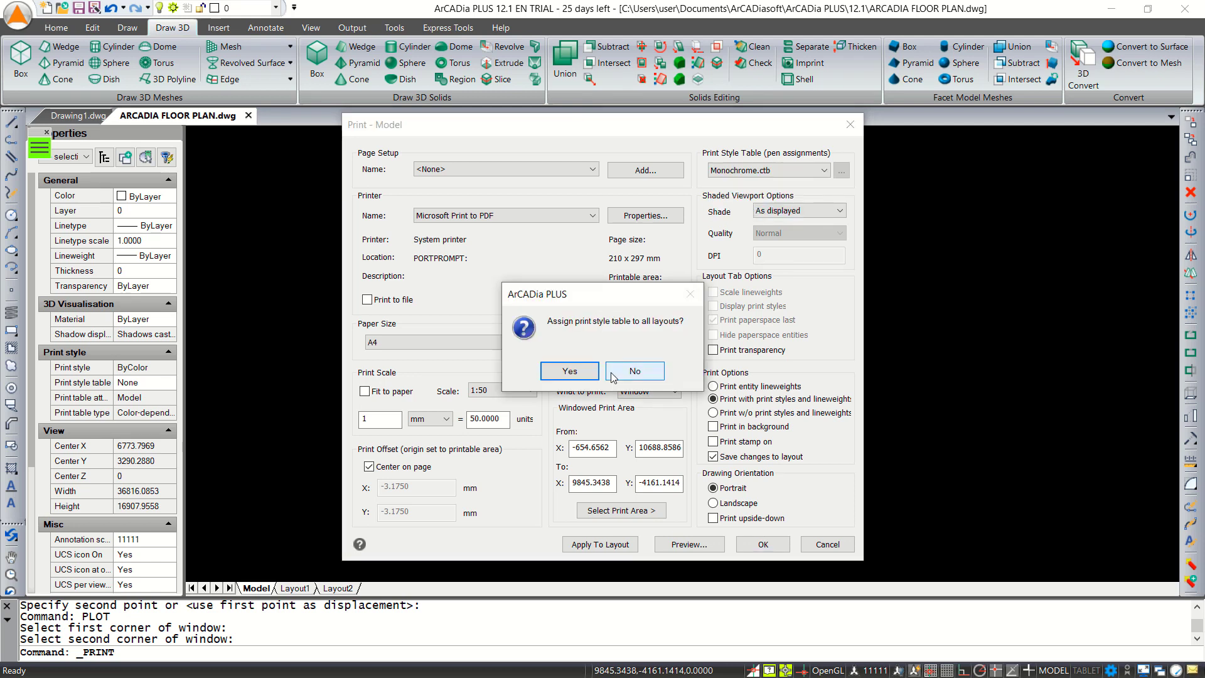
{"action": "key", "text": "Return"}
- Preview the sheet with the monochrome print style, close the preview and start the print
{"action": "left_click", "coordinate": [692, 542]}
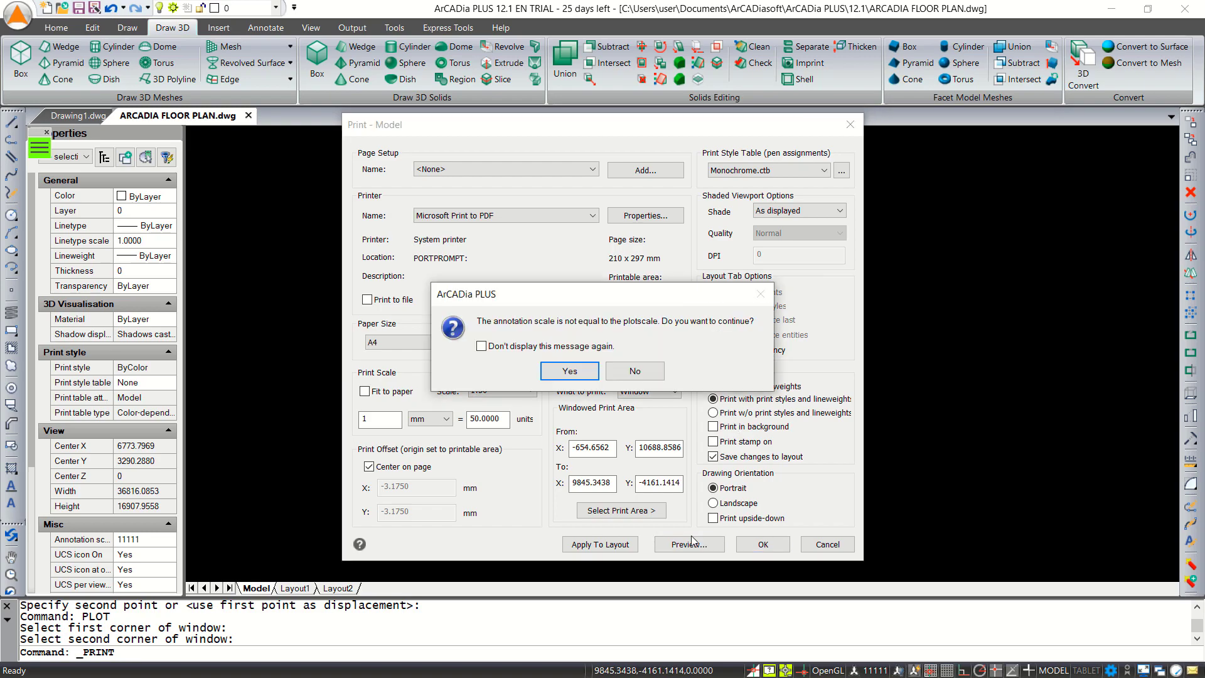
{"action": "key", "text": "Return"}
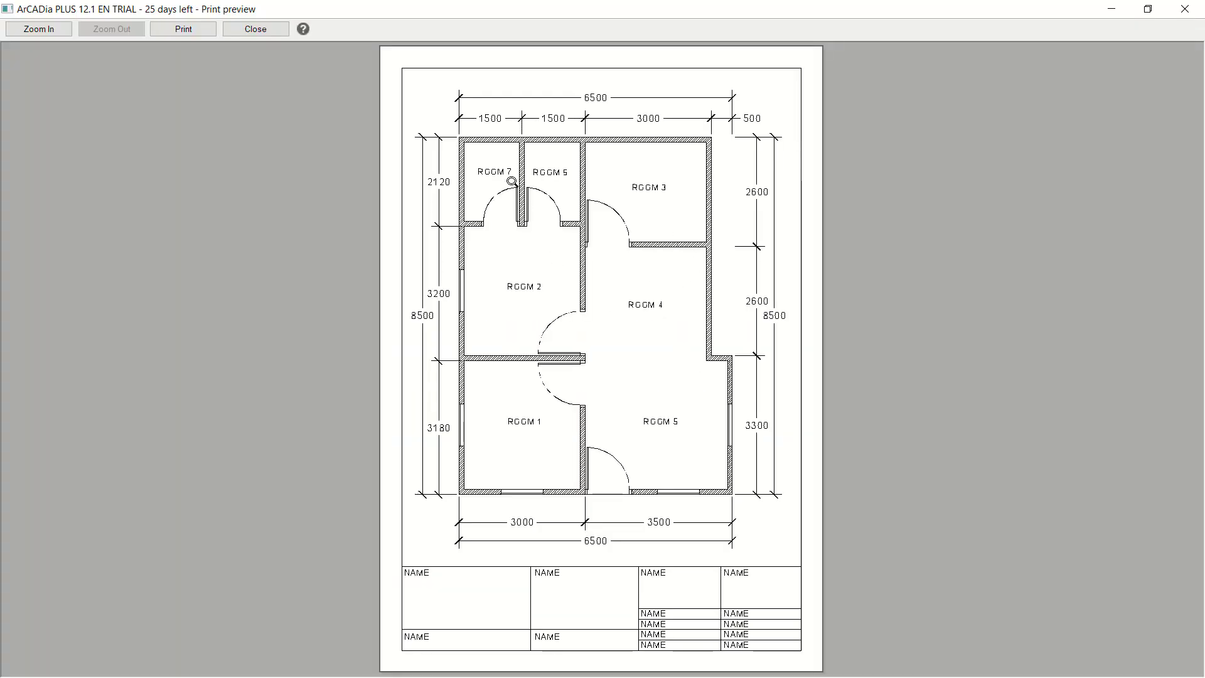
{"action": "left_click", "coordinate": [262, 35]}
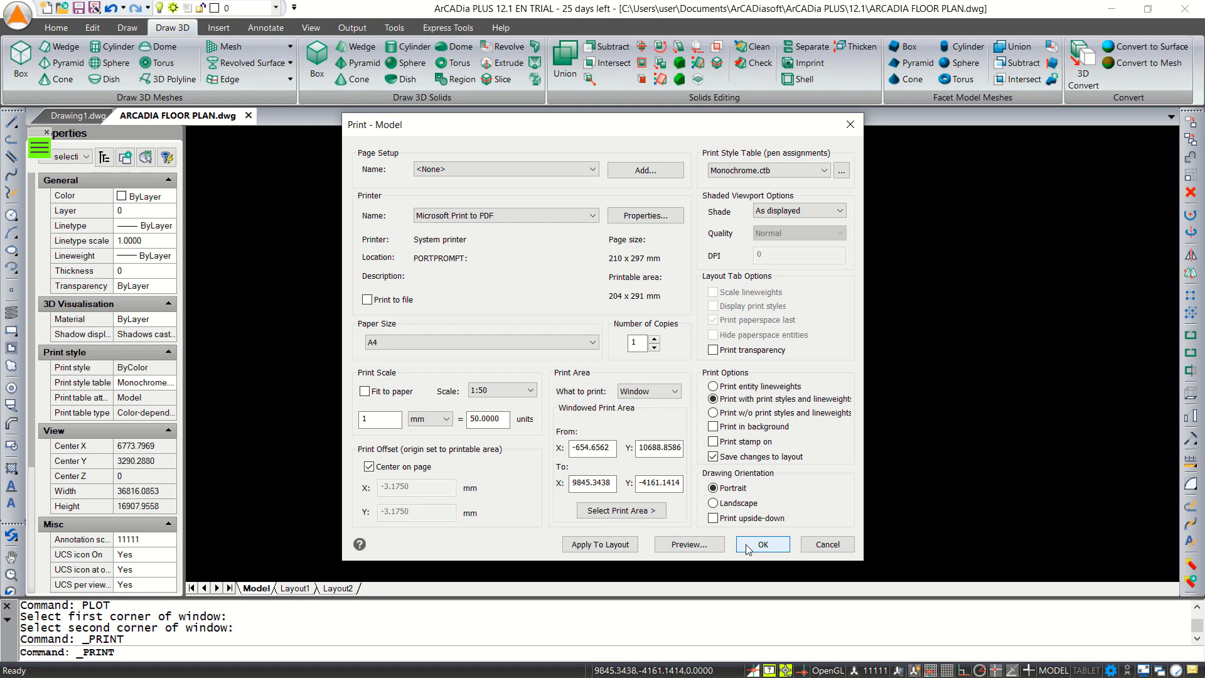
{"action": "left_click", "coordinate": [751, 546]}
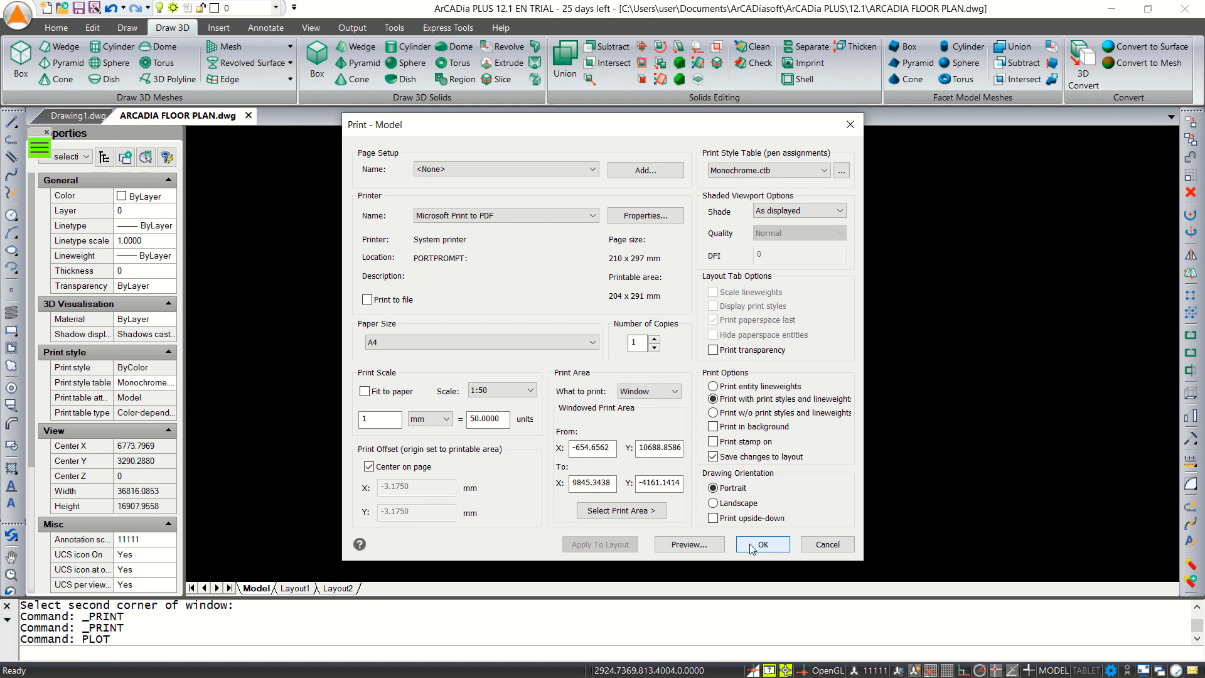